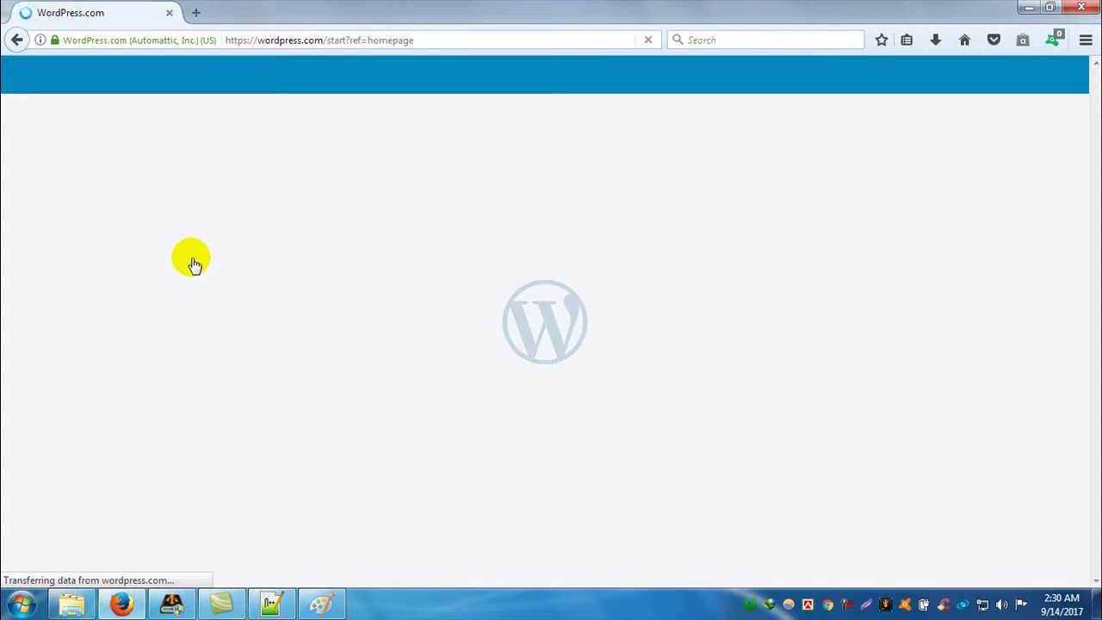
Step: Minimize Notepad++ and return to Firefox's WordPress.com 'Create a site' Step 1 page
click(269, 603)
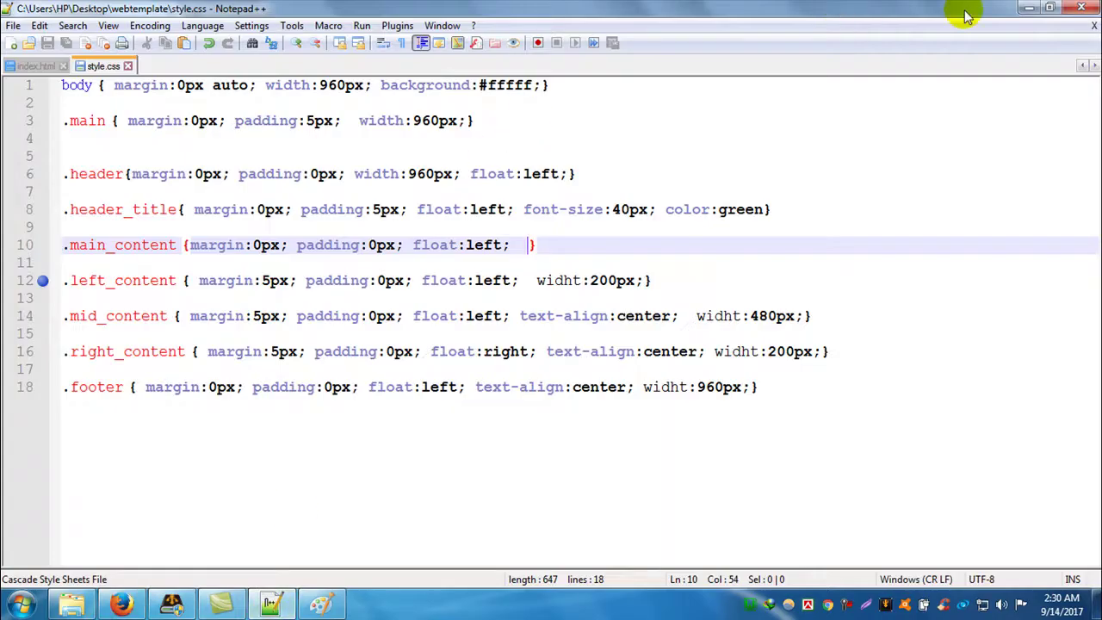
click(1028, 7)
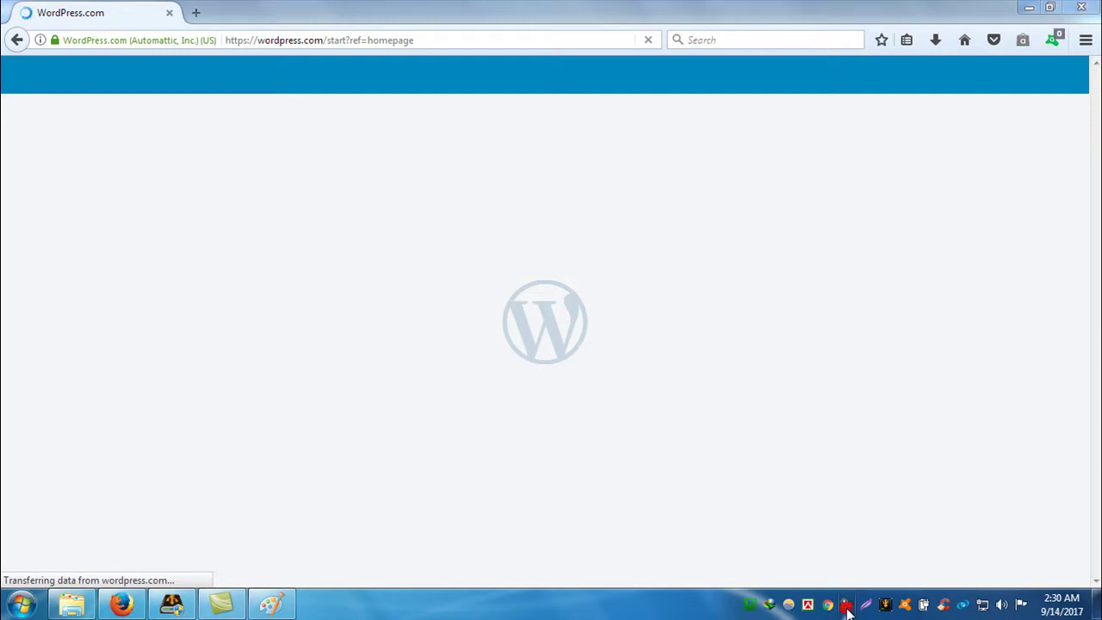
click(847, 608)
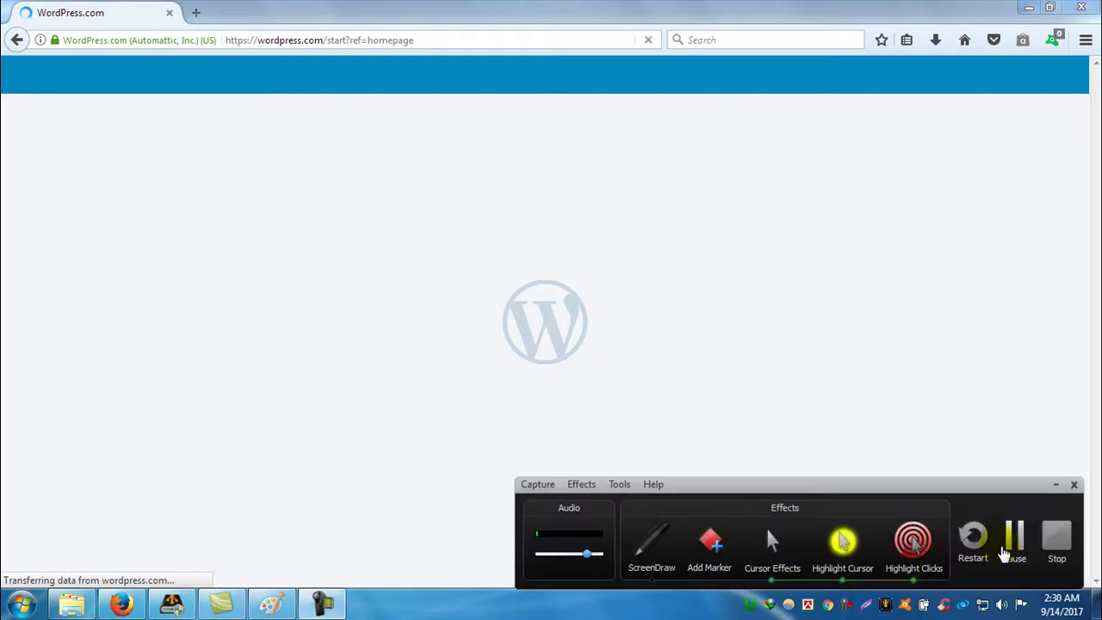
click(1000, 545)
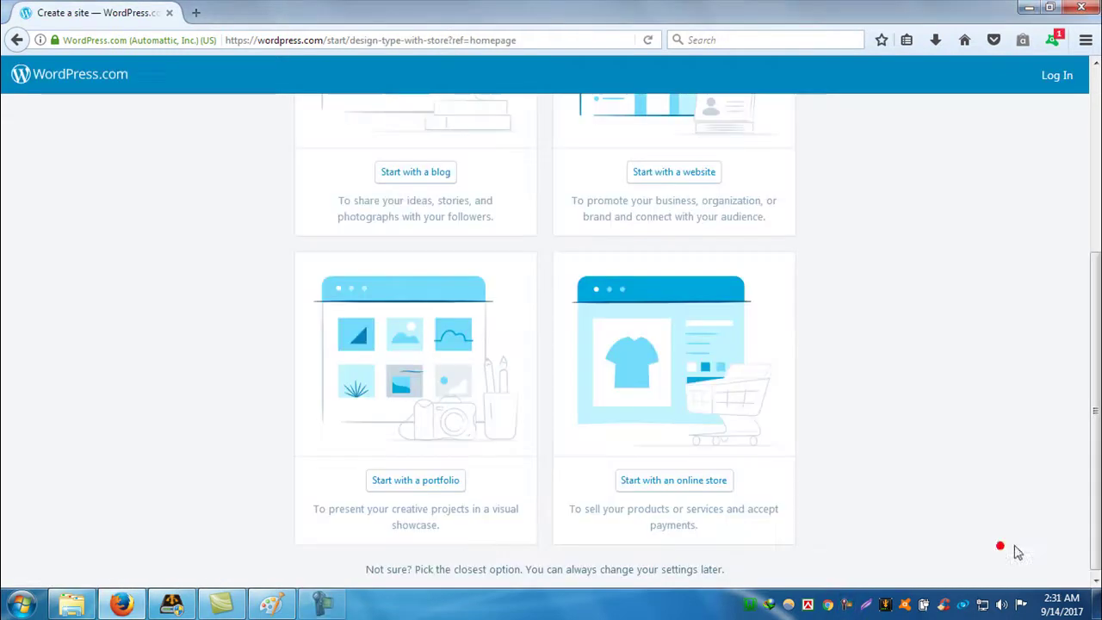
click(900, 398)
Step: Choose 'Start with a website', then pick the Karuna theme after briefly skipping back
scroll(899, 400, up, 3)
scroll(898, 398, up, 1)
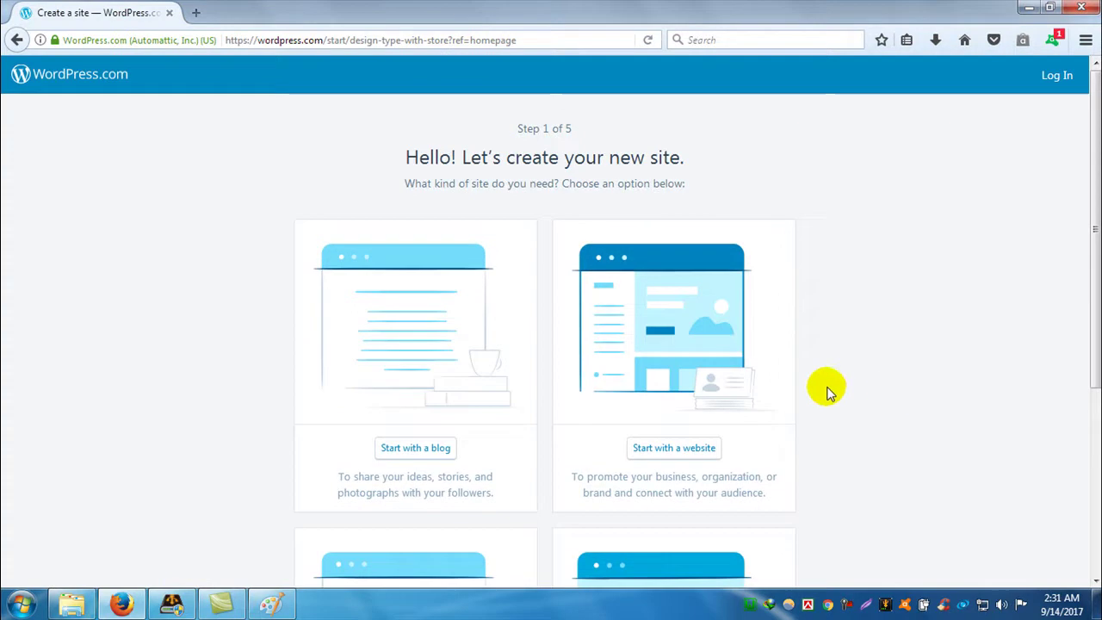
click(696, 450)
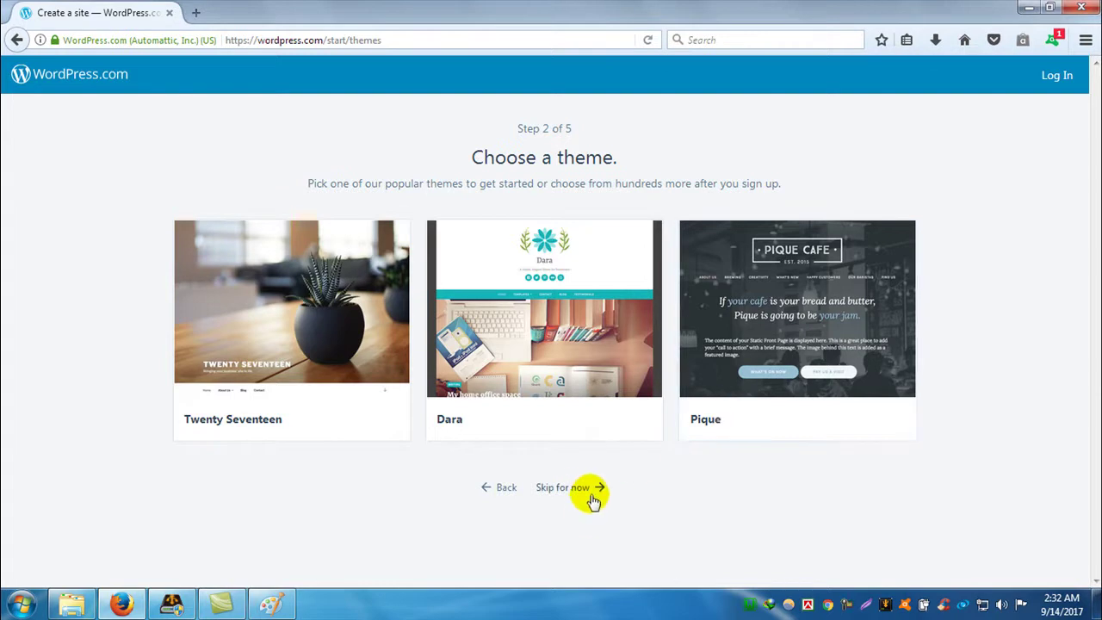
click(592, 488)
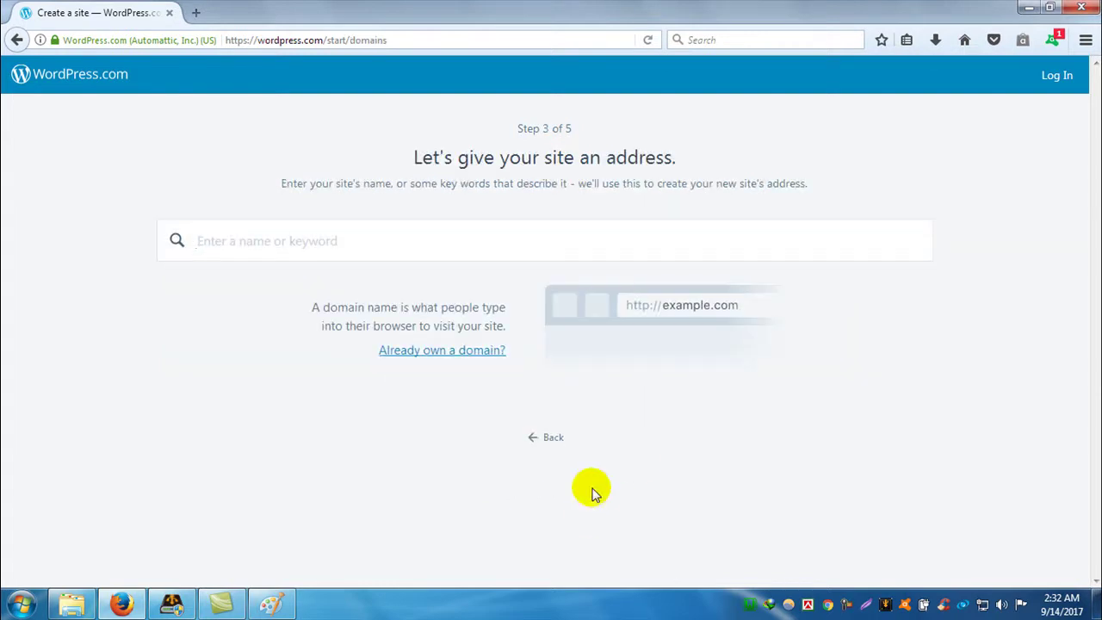
click(551, 439)
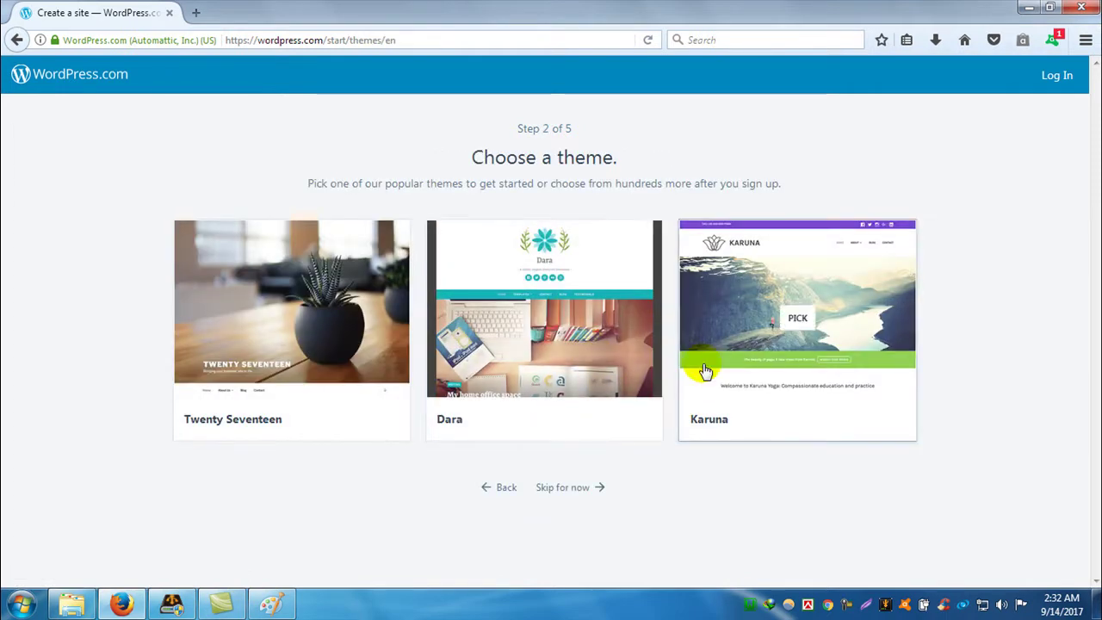
click(733, 364)
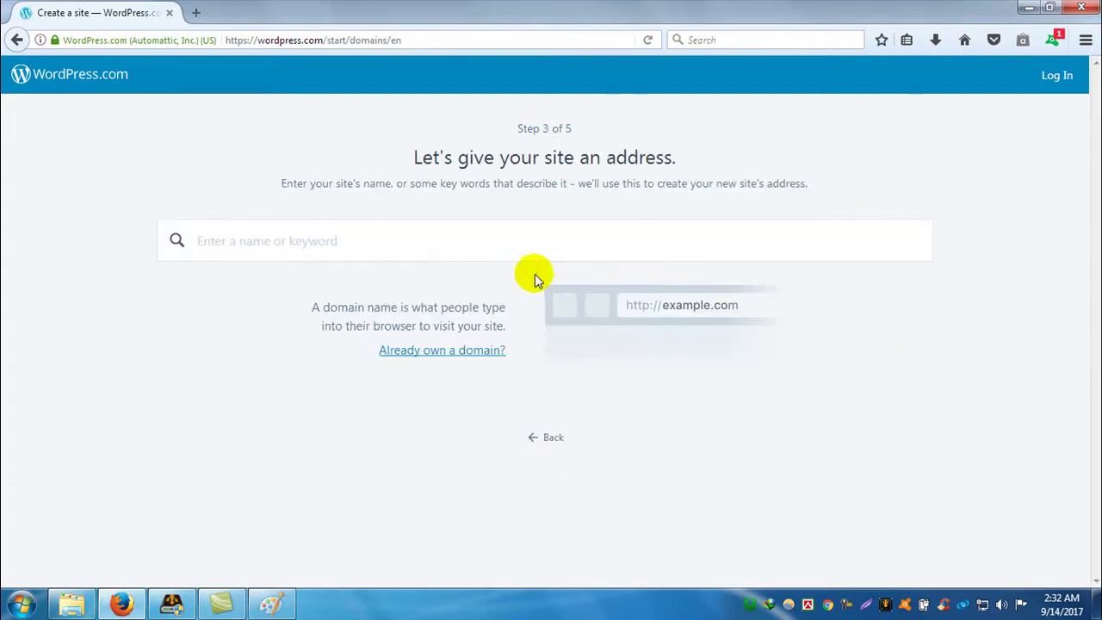
Step: Search 'wordpresstutorials' and select the free wordpresstutorials422.wordpress.com address
click(553, 242)
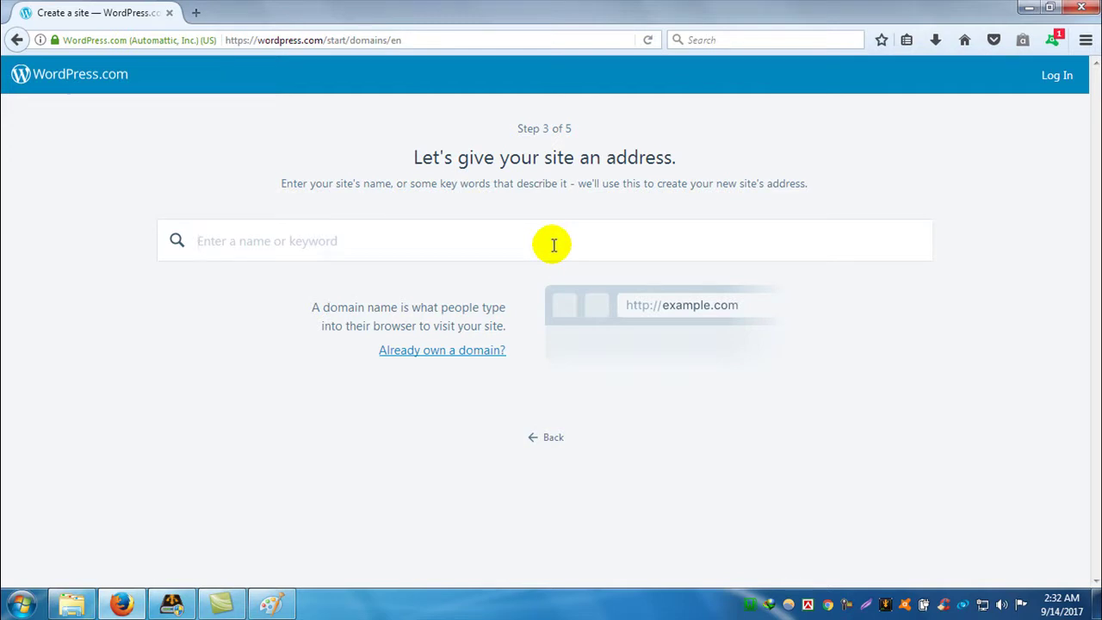
text(wordpress)
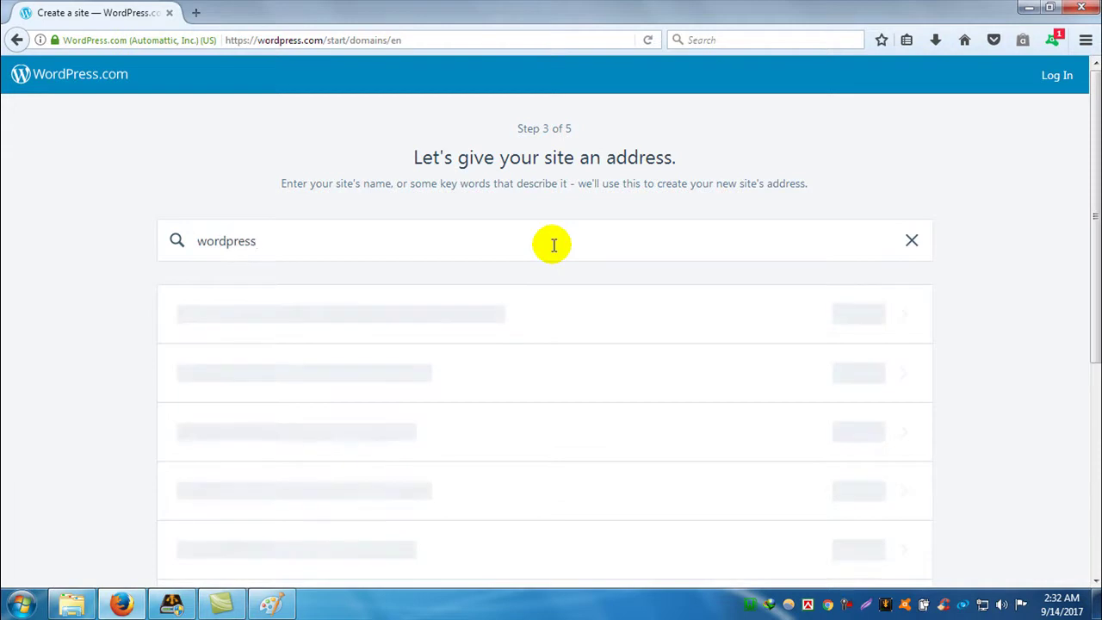
text(tutorials)
scroll(554, 245, down, 5)
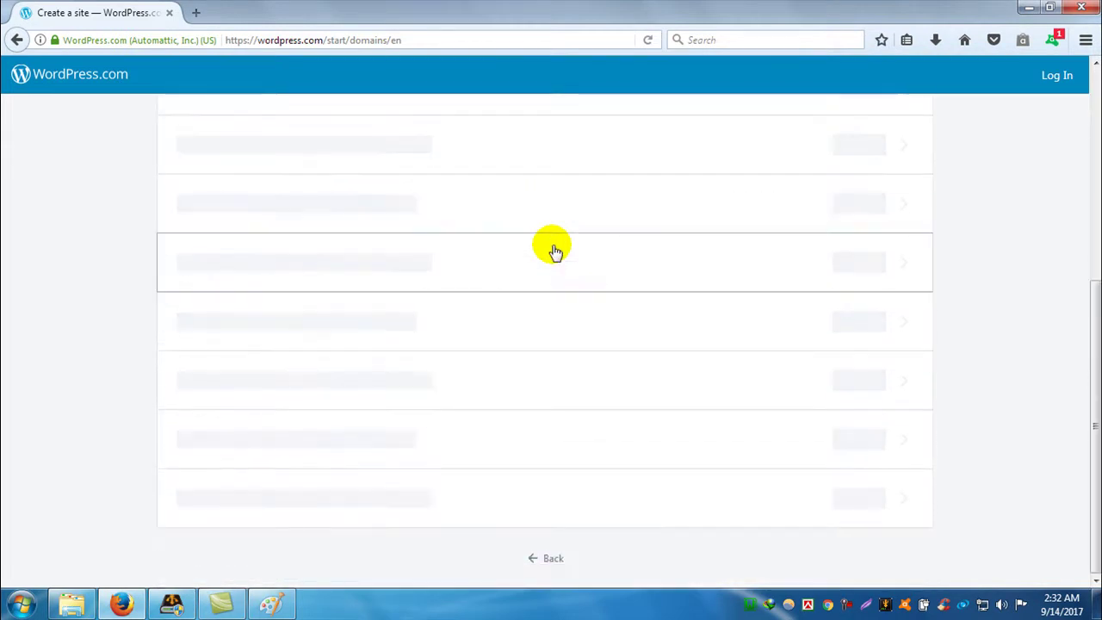
scroll(555, 250, up, 5)
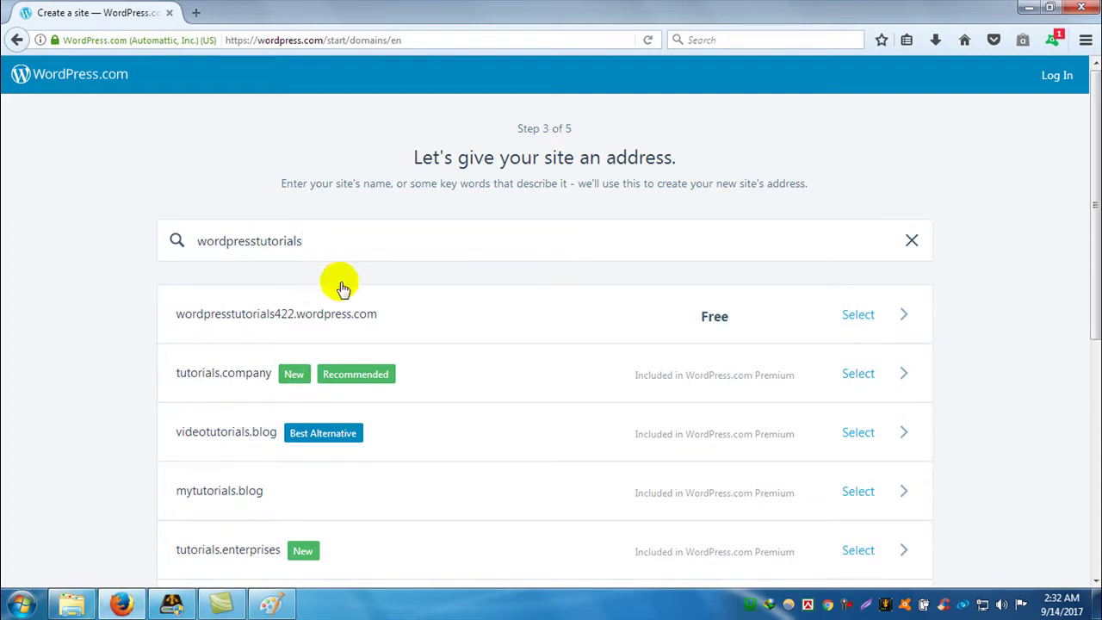
click(343, 310)
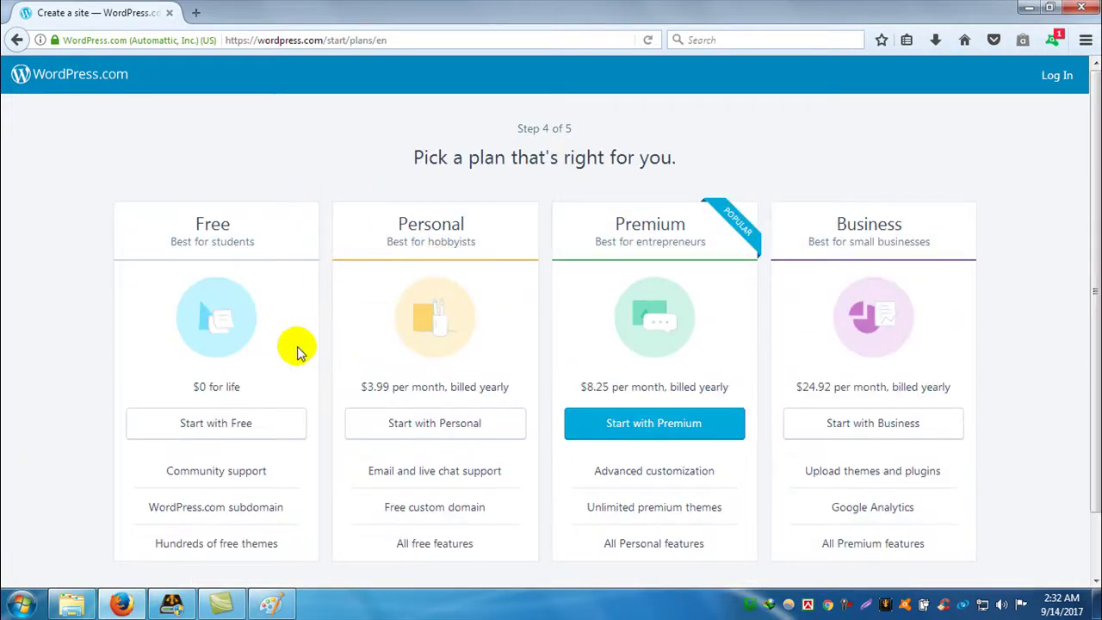
Step: Choose the Free plan and unlock Firefox with its master password
click(272, 427)
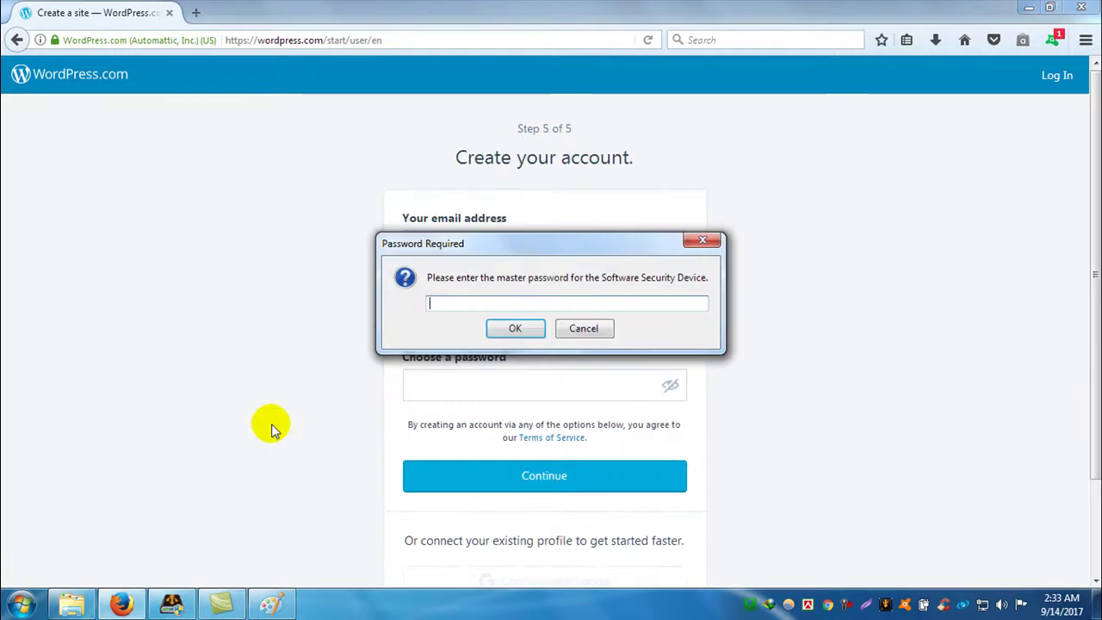
text(•••)
key(BackSpace)
key(BackSpace)
key(BackSpace)
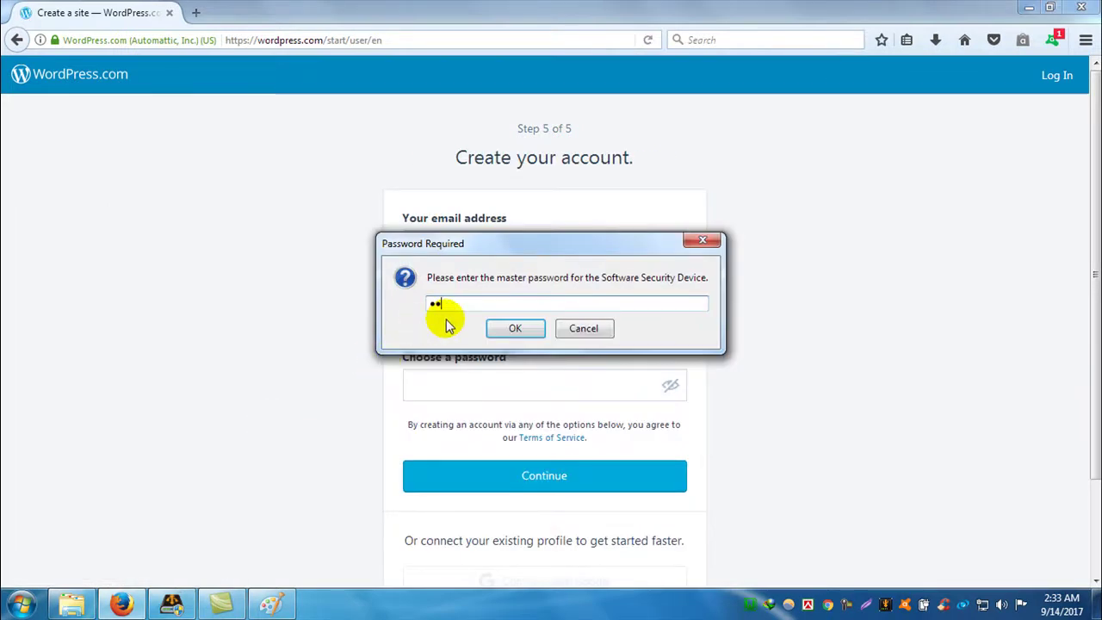
text(•••)
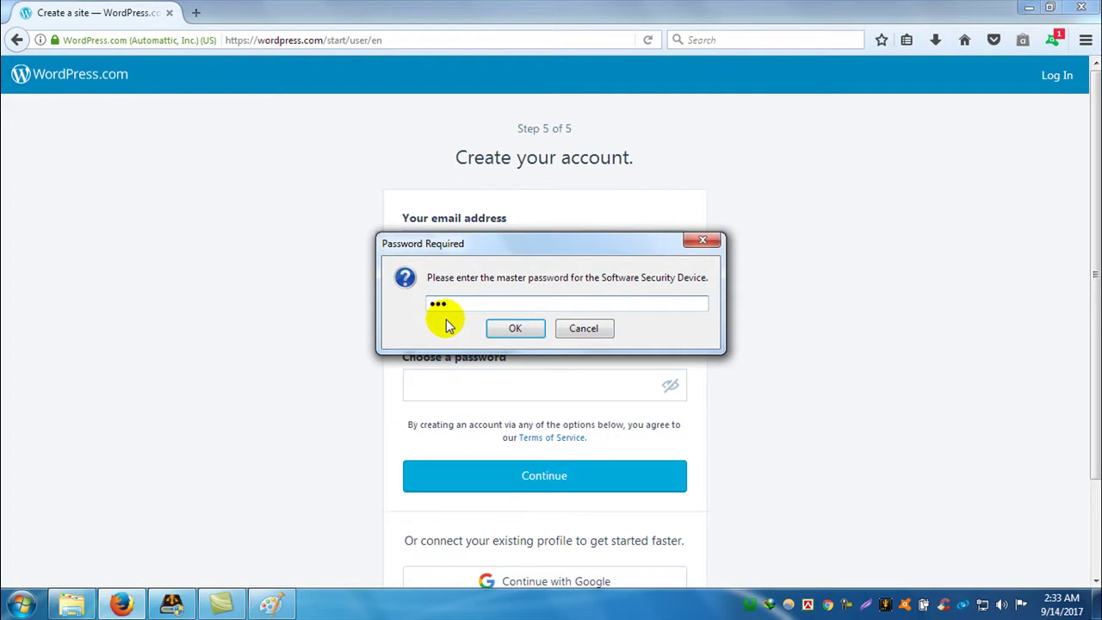
text(••)
key(Return)
text(•••••••)
key(Return)
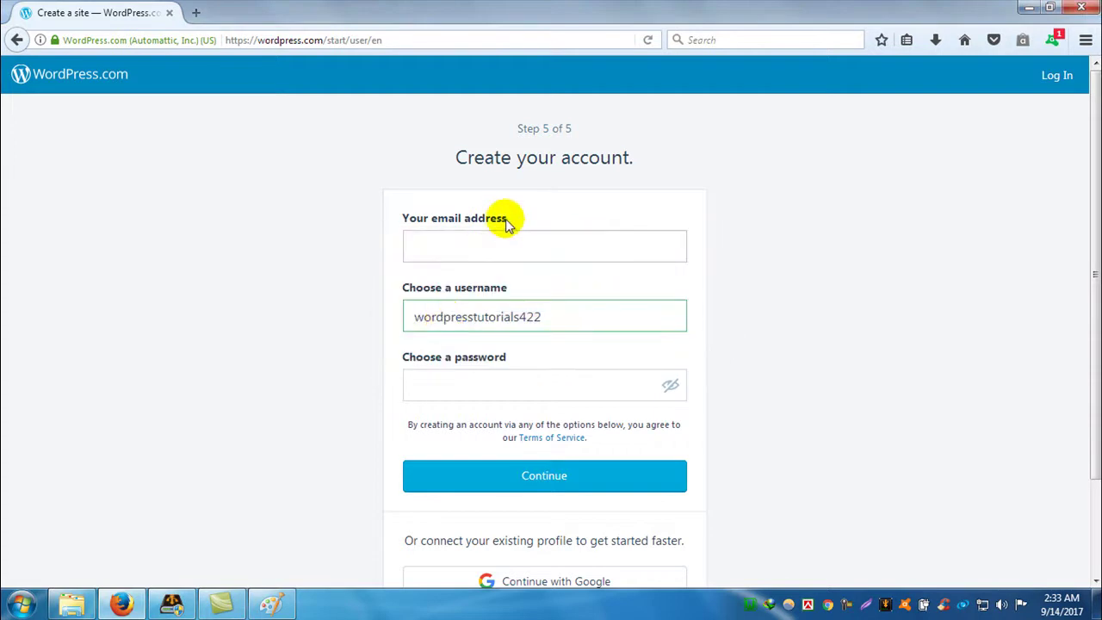
Step: Enter the account e-mail address in the Create your account form
click(504, 236)
text(tha)
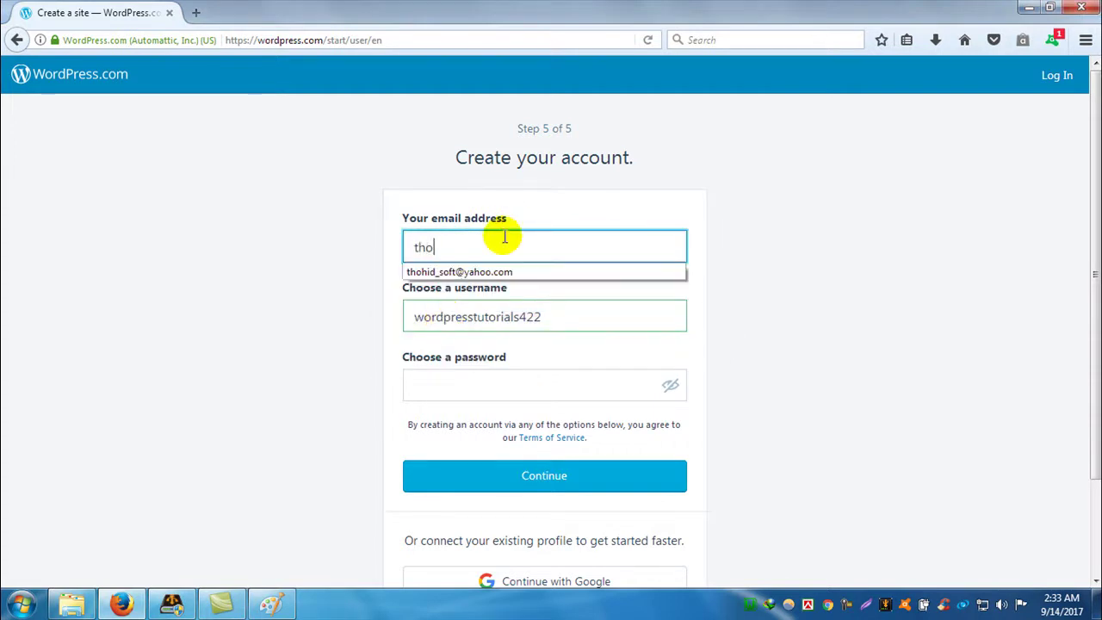
key(BackSpace)
key(BackSpace)
key(BackSpace)
text(ma)
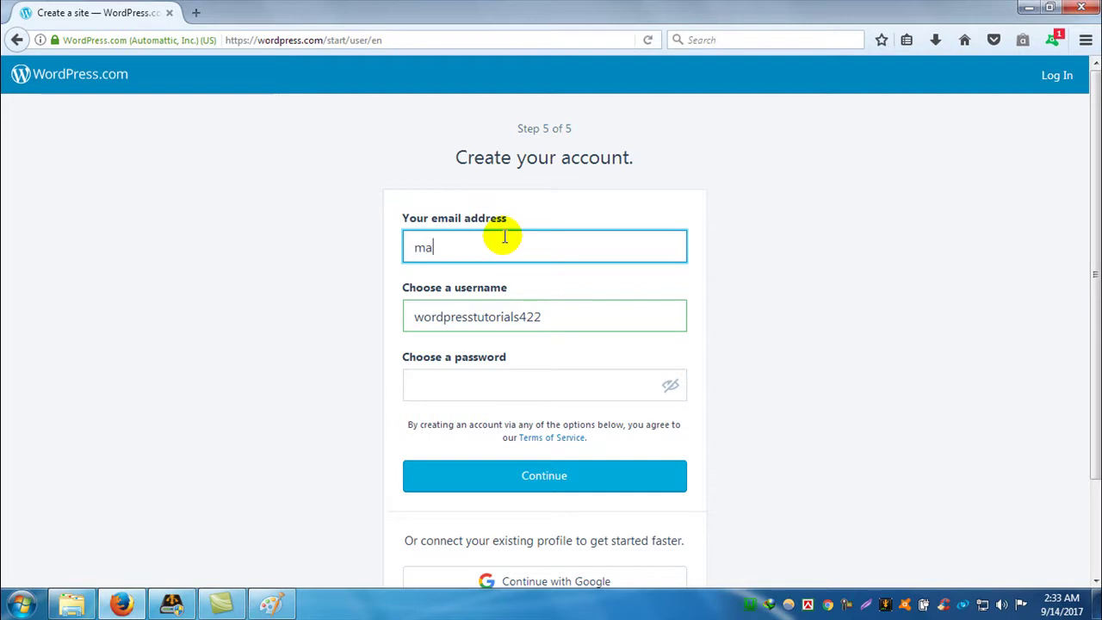
key(BackSpace)
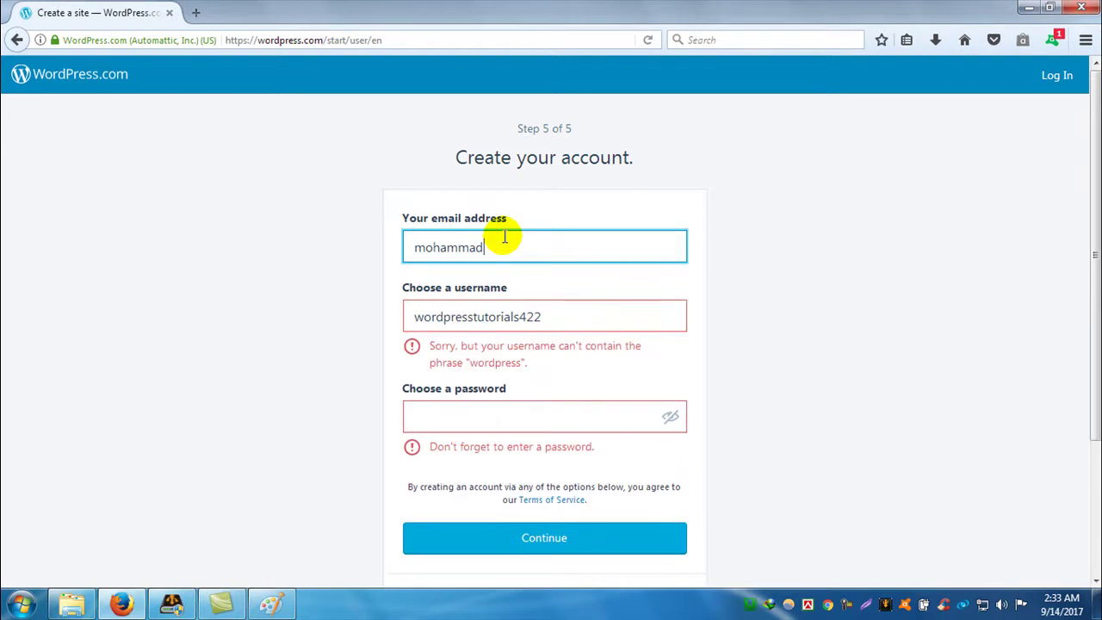
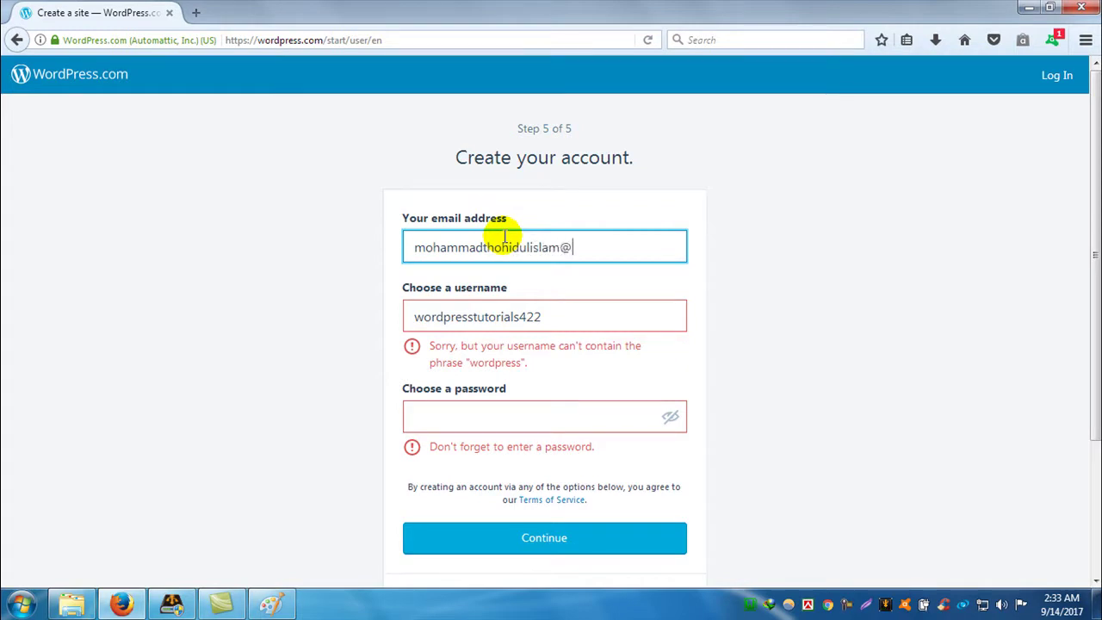
click(381, 305)
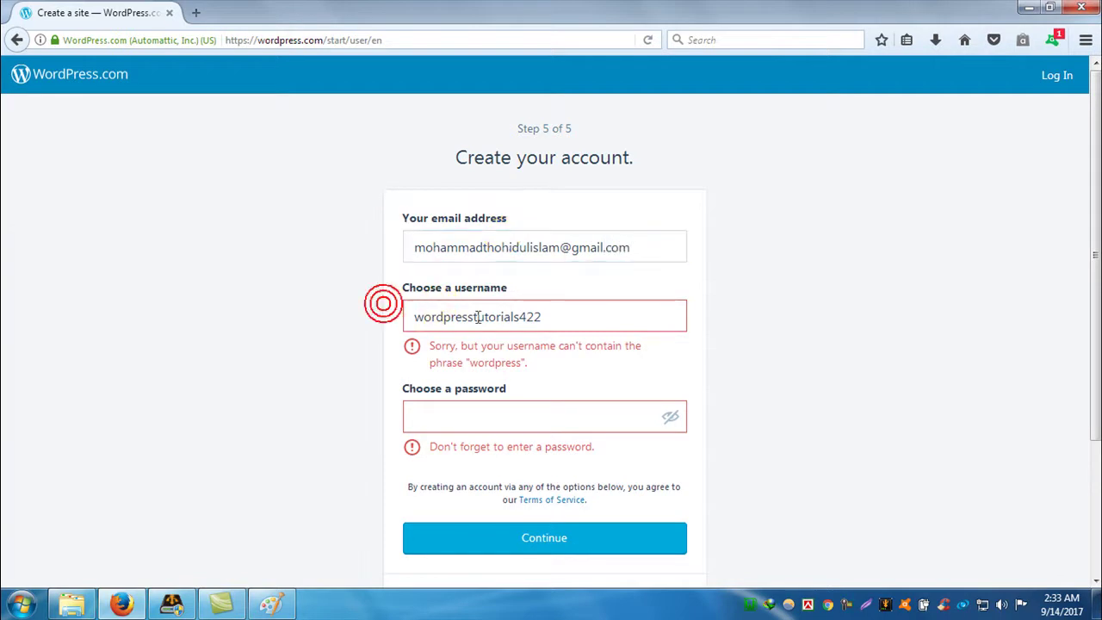
Step: Replace the rejected username with a new one that omits 'wordpress'
click(506, 324)
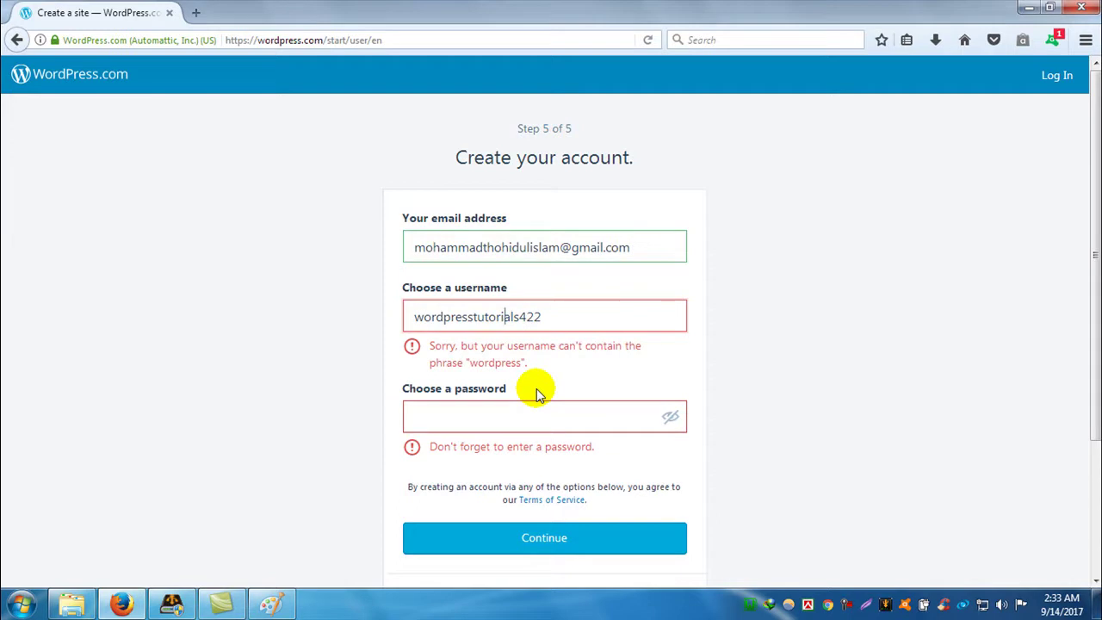
click(558, 319)
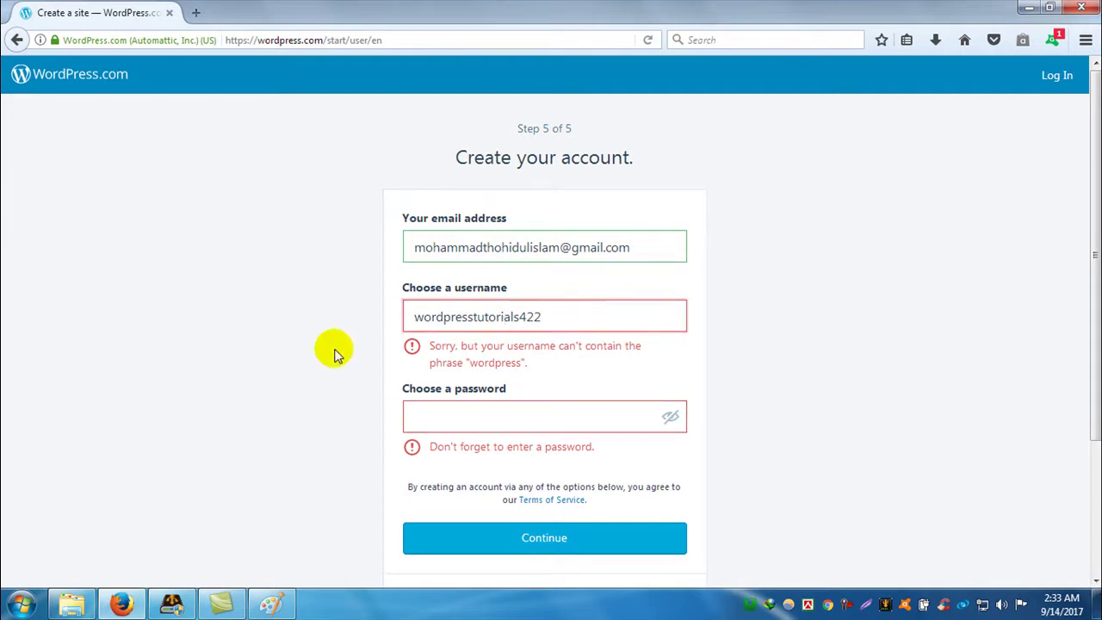
key(BackSpace)
key(BackSpace)
key(BackSpace)
key(BackSpace)
key(BackSpace)
key(BackSpace)
key(BackSpace)
key(BackSpace)
key(BackSpace)
key(BackSpace)
key(BackSpace)
key(BackSpace)
key(BackSpace)
key(BackSpace)
key(BackSpace)
key(BackSpace)
key(BackSpace)
key(BackSpace)
key(BackSpace)
key(BackSpace)
key(BackSpace)
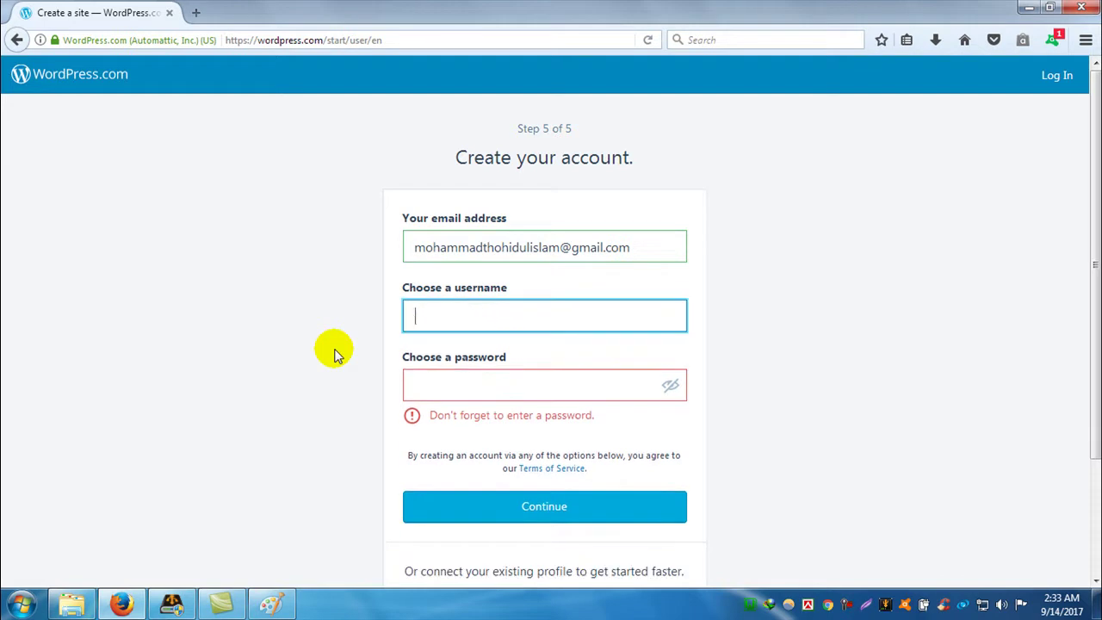
text(tho)
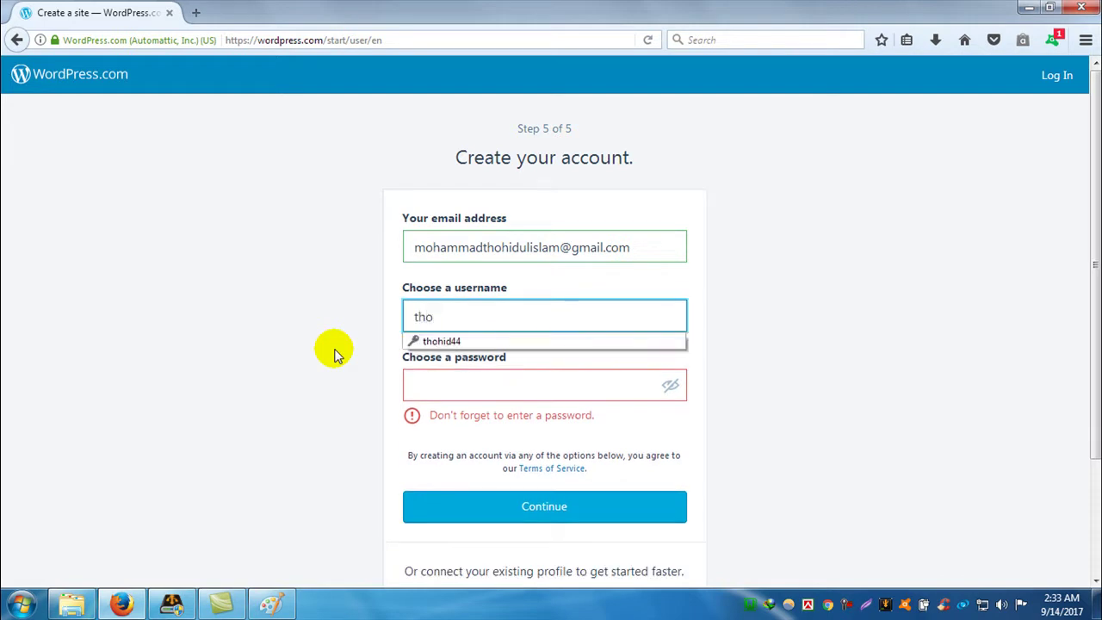
text(hid99)
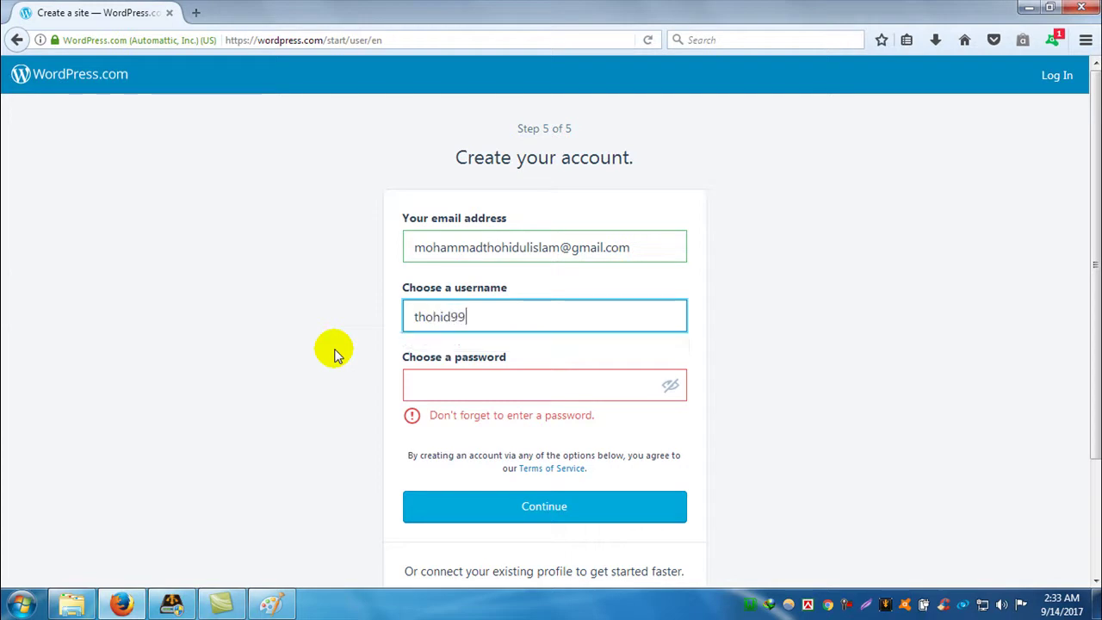
key(BackSpace)
key(BackSpace)
text(199)
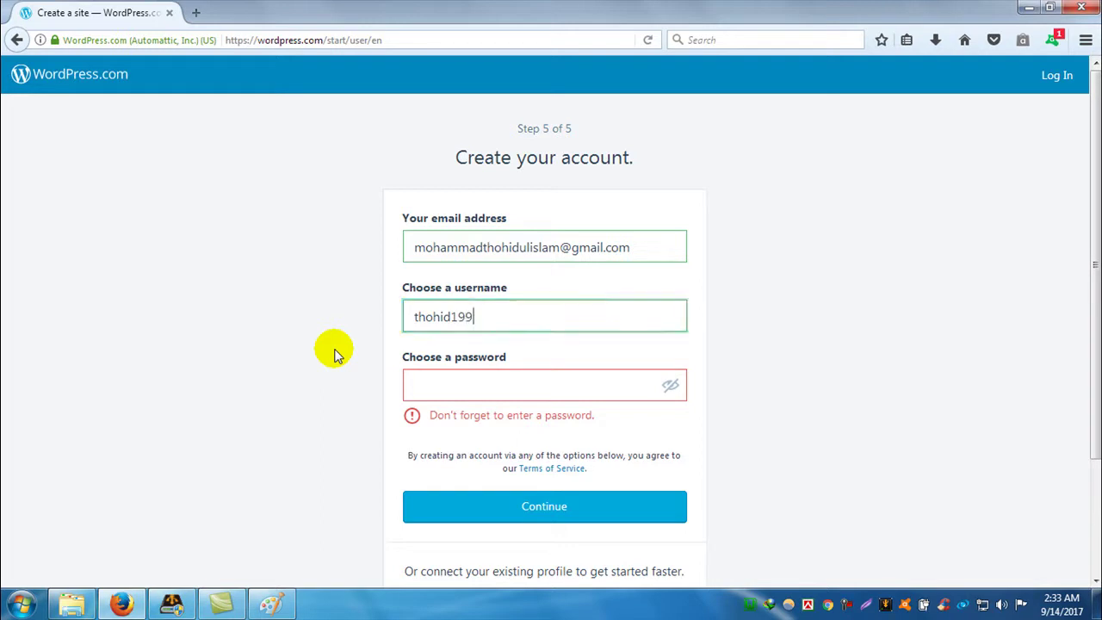
text(3)
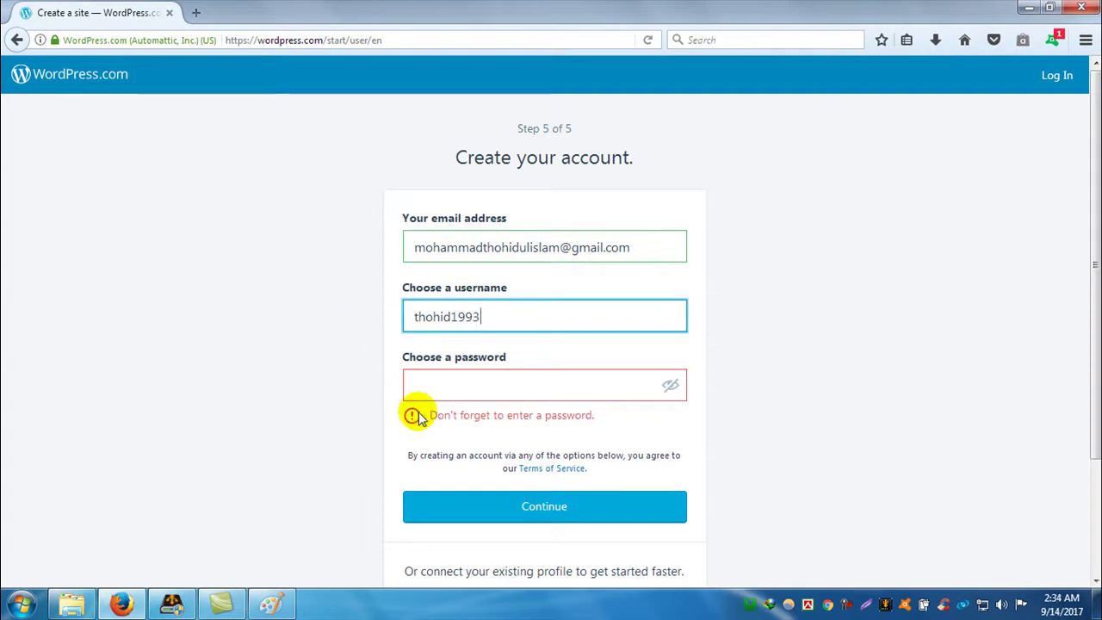
Step: Replace the 'very common' password with a stronger account password
click(451, 389)
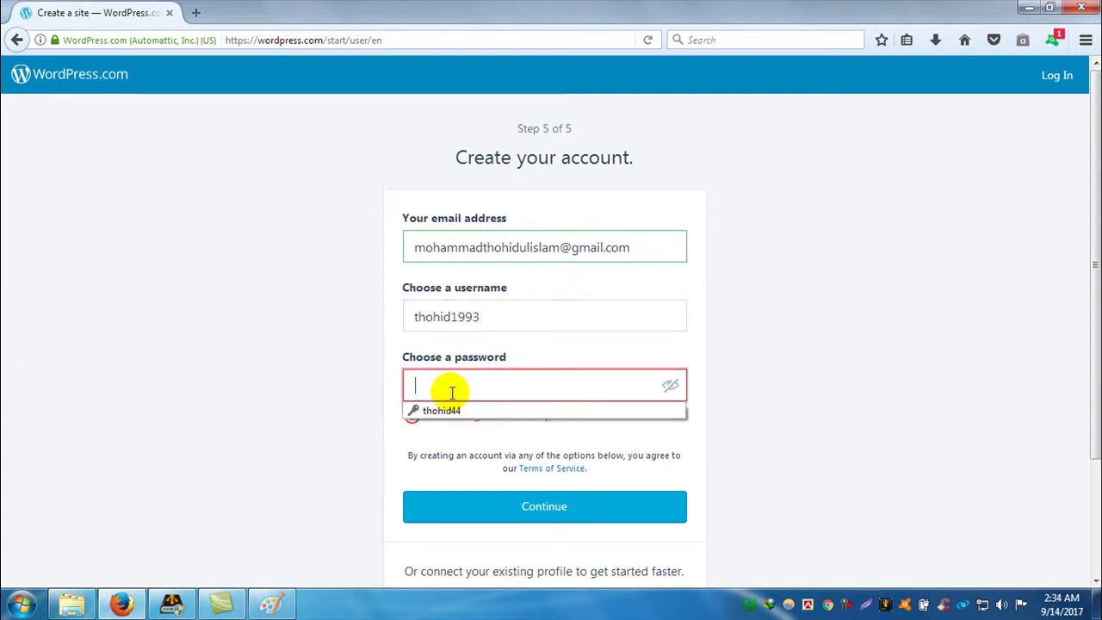
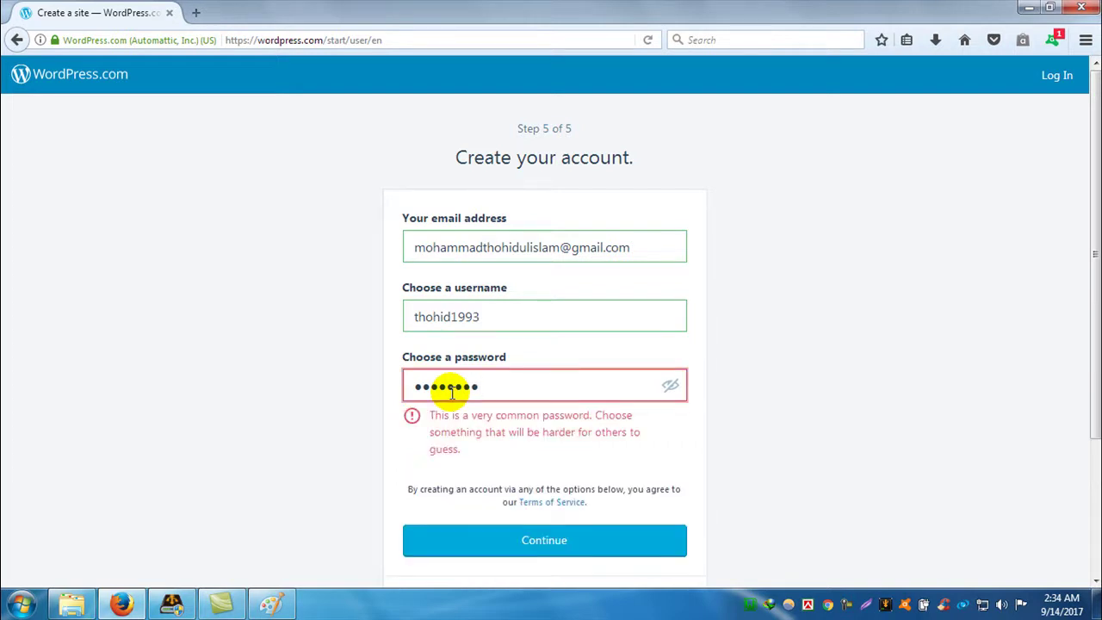
key(BackSpace)
key(BackSpace)
key(BackSpace)
key(BackSpace)
key(BackSpace)
key(BackSpace)
key(BackSpace)
key(BackSpace)
key(BackSpace)
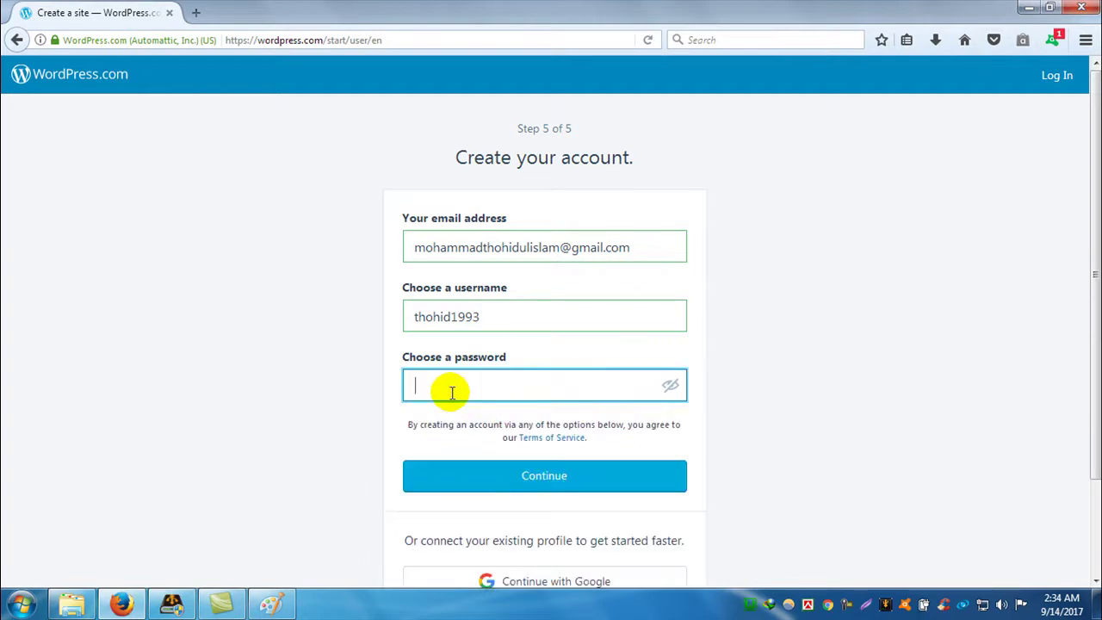
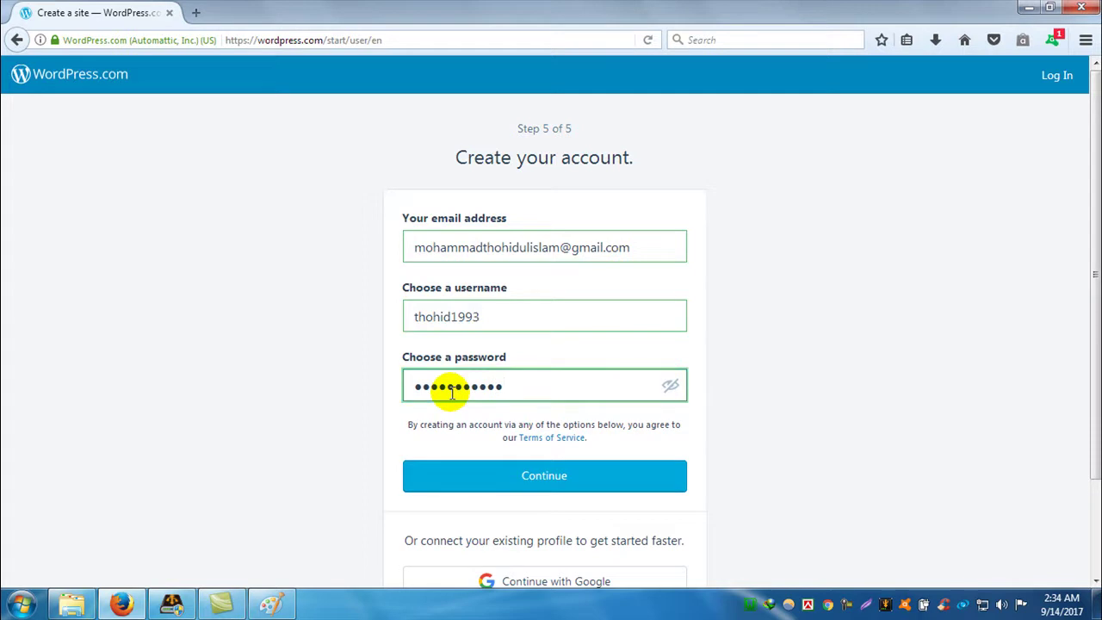
Step: Submit the account details, save the login in Firefox, and continue to the new site
click(606, 489)
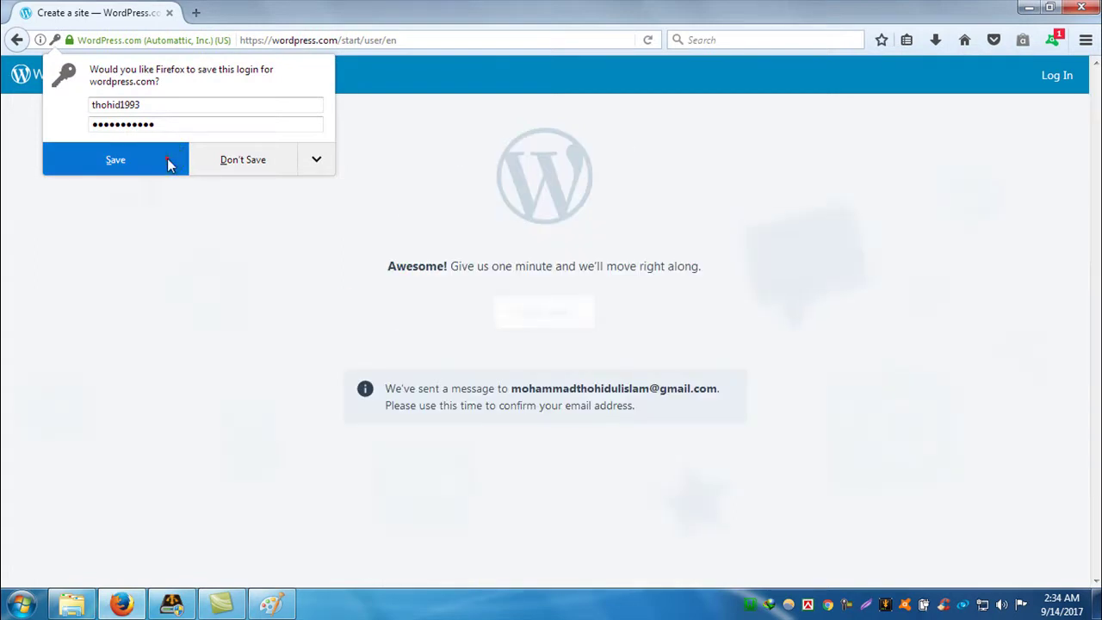
click(167, 159)
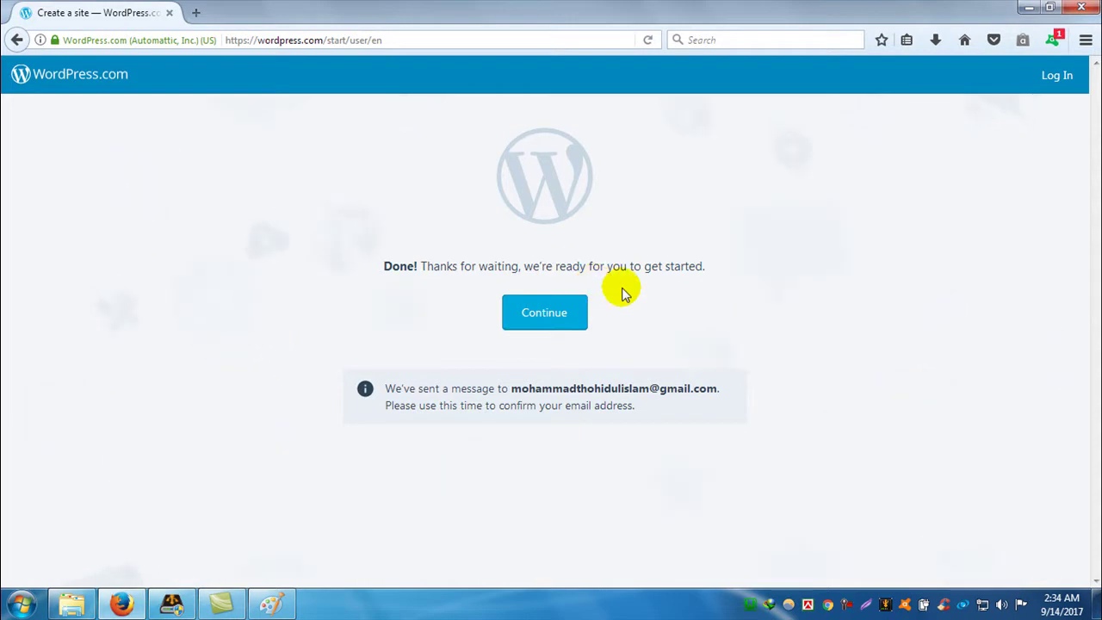
click(554, 311)
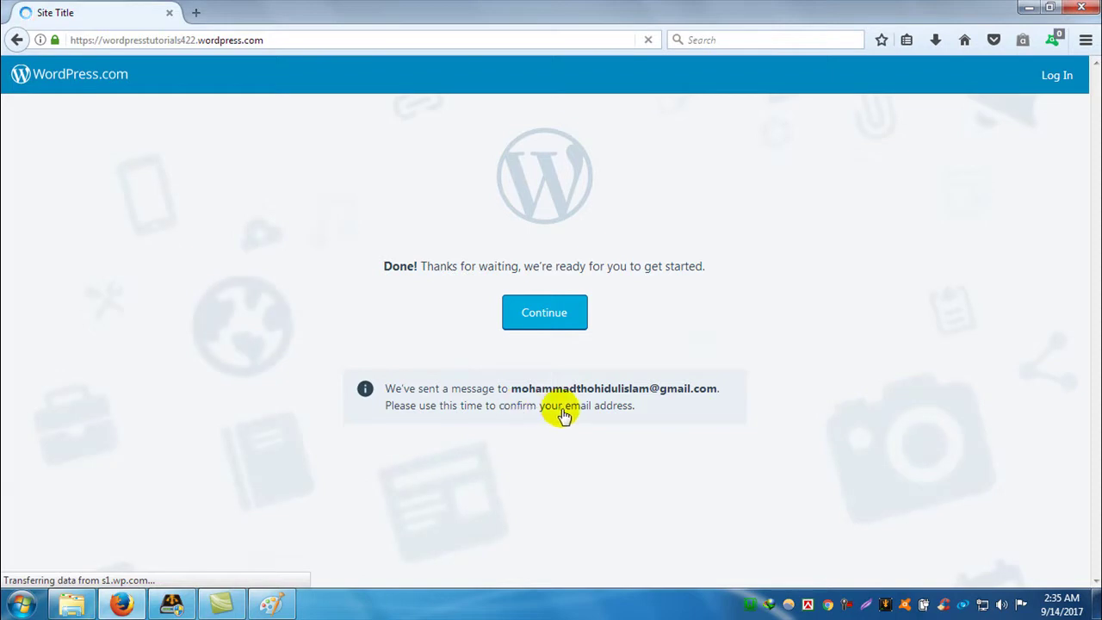
click(197, 12)
click(321, 41)
text(ww)
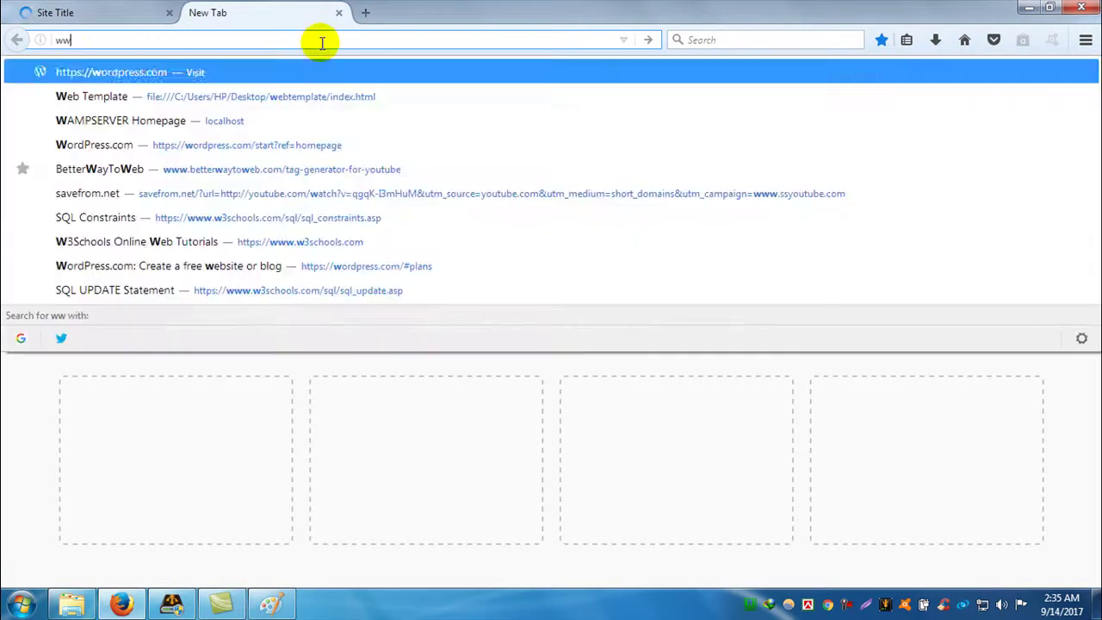
text(w.gm)
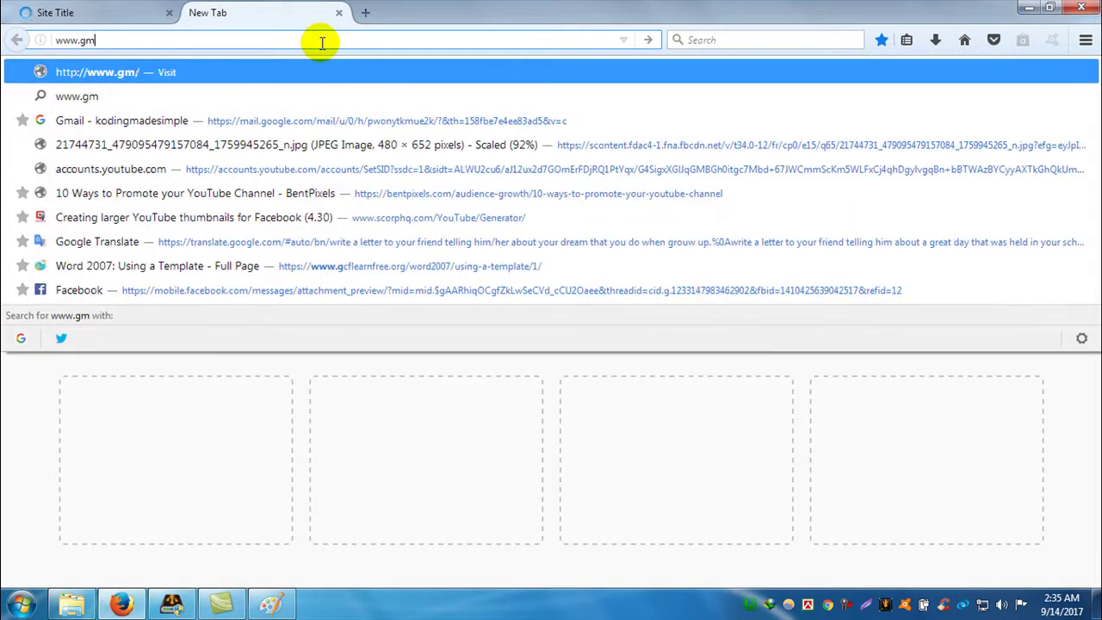
text(ail.com)
key(Return)
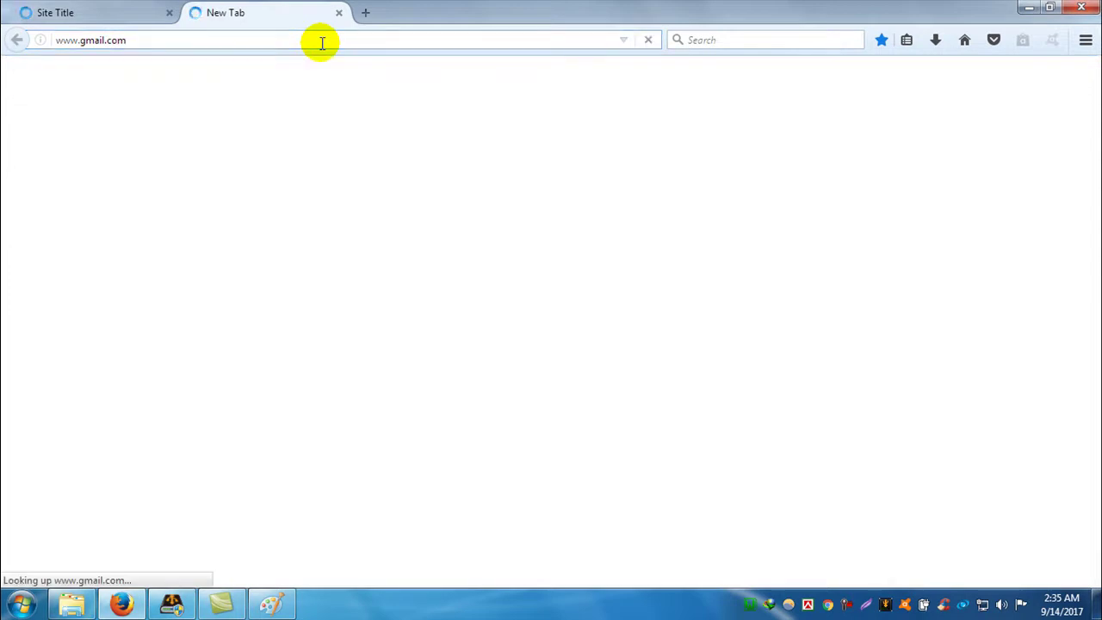
Step: Switch between the WordPress site and Gmail tabs to check loading, scrolling the site
click(133, 12)
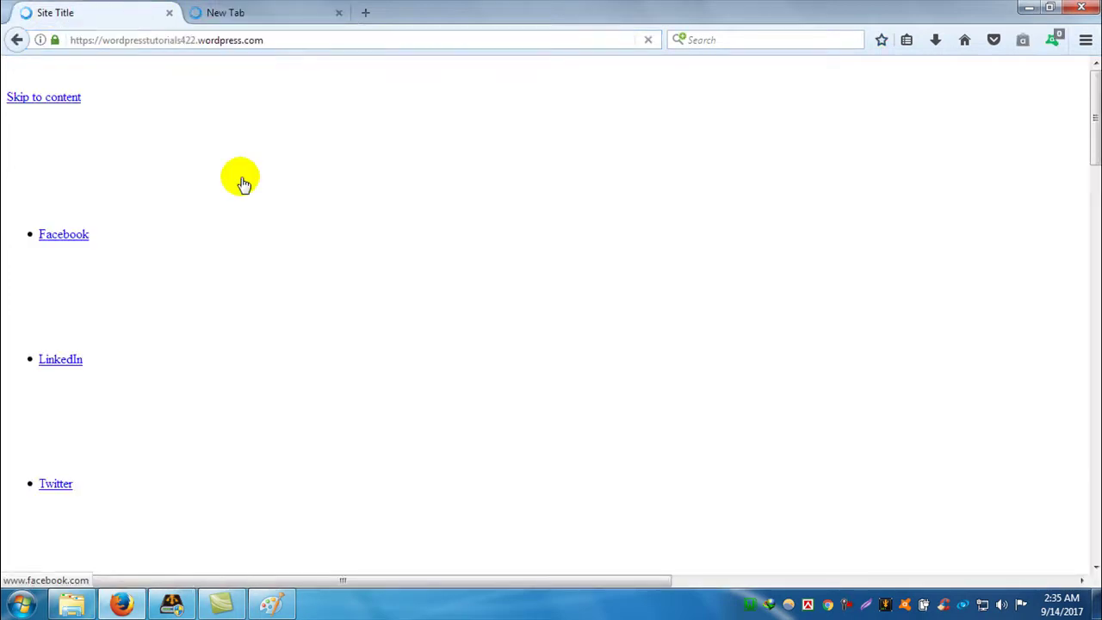
click(251, 8)
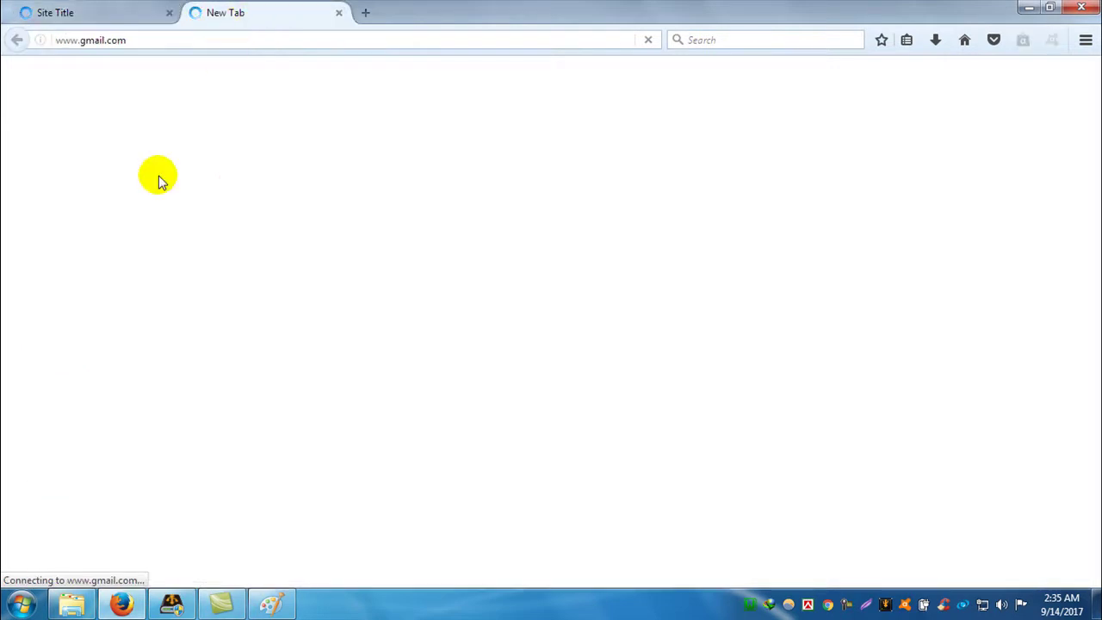
click(90, 9)
click(260, 9)
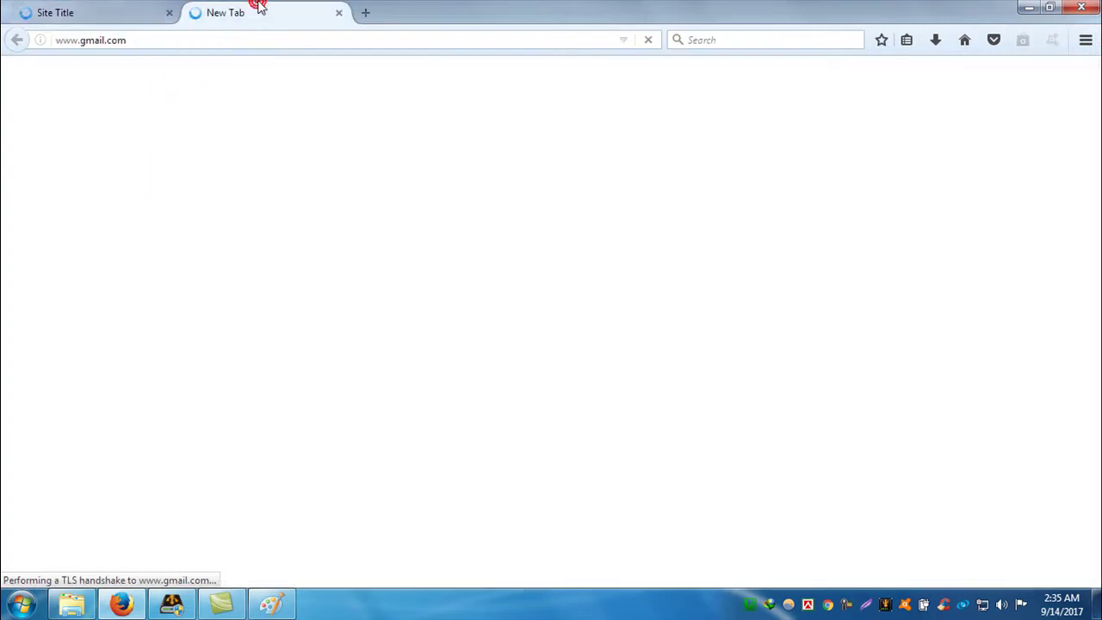
click(121, 9)
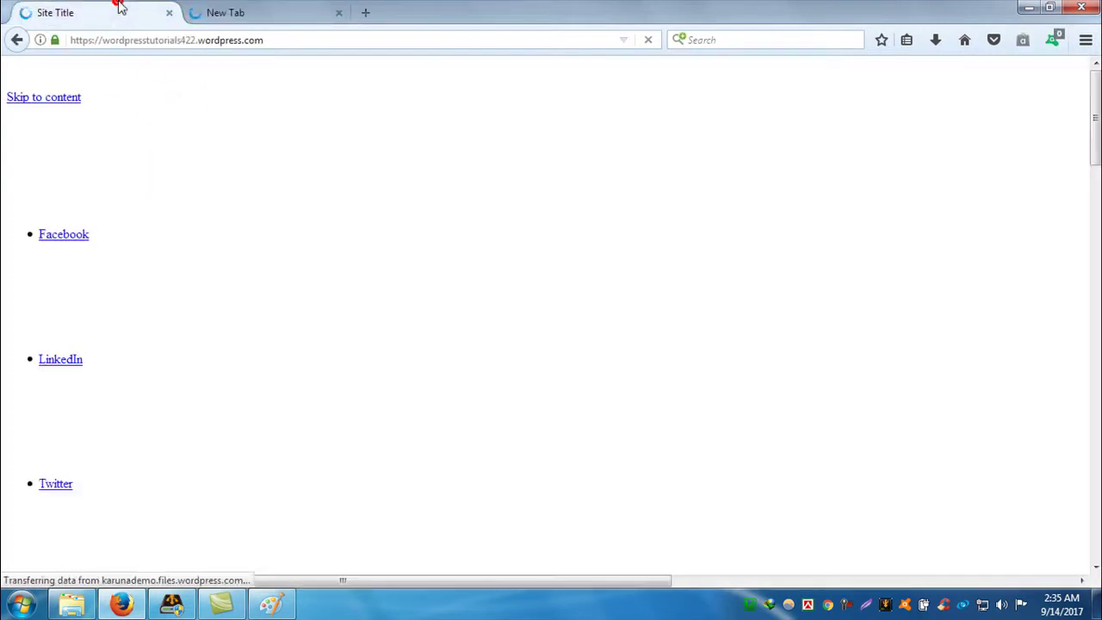
click(293, 8)
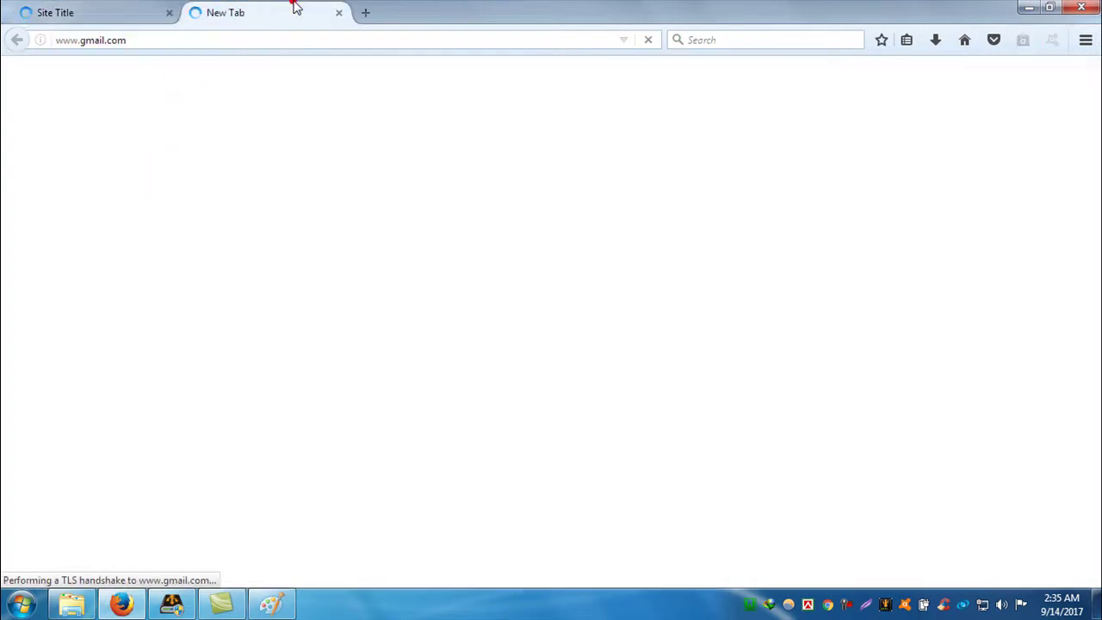
click(111, 9)
scroll(351, 248, down, 2)
scroll(351, 249, down, 10)
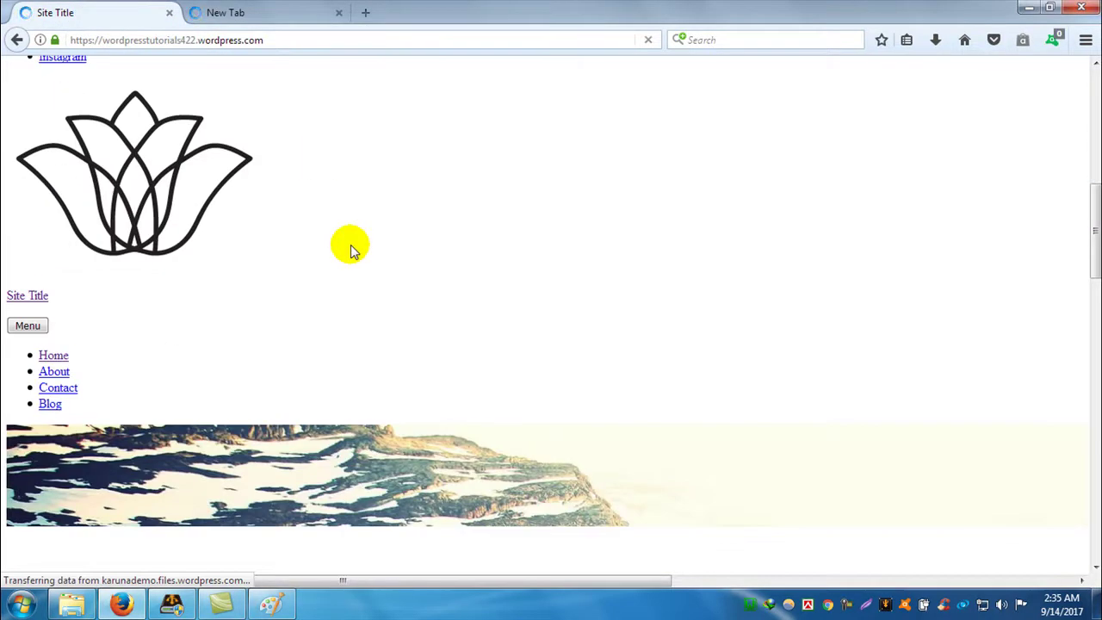
scroll(351, 248, down, 8)
scroll(369, 545, up, 12)
scroll(369, 551, up, 12)
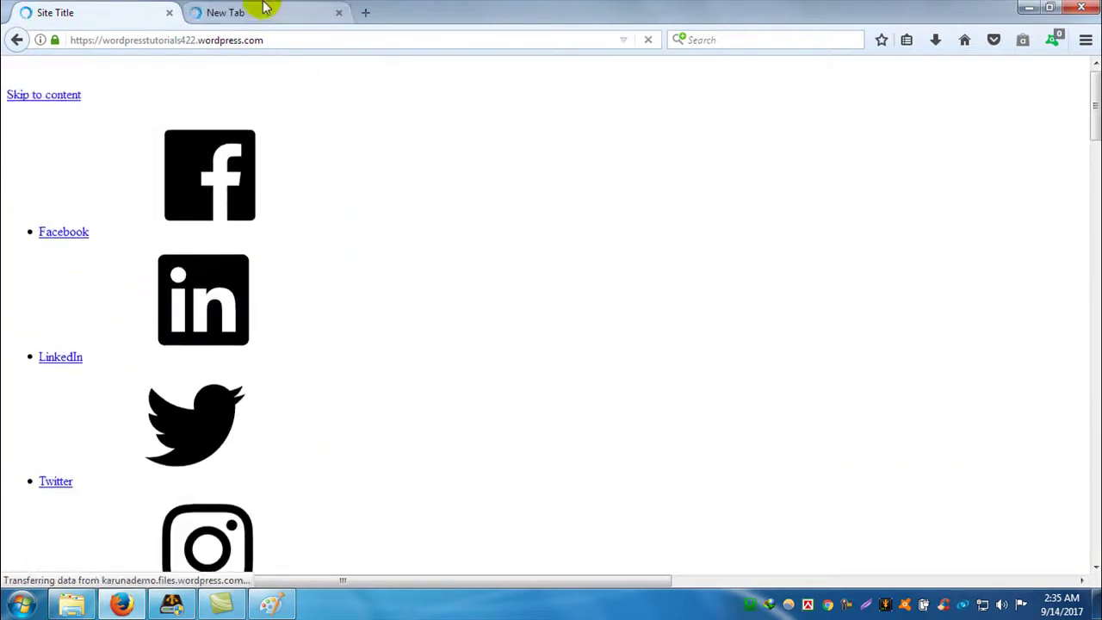
click(264, 9)
click(129, 6)
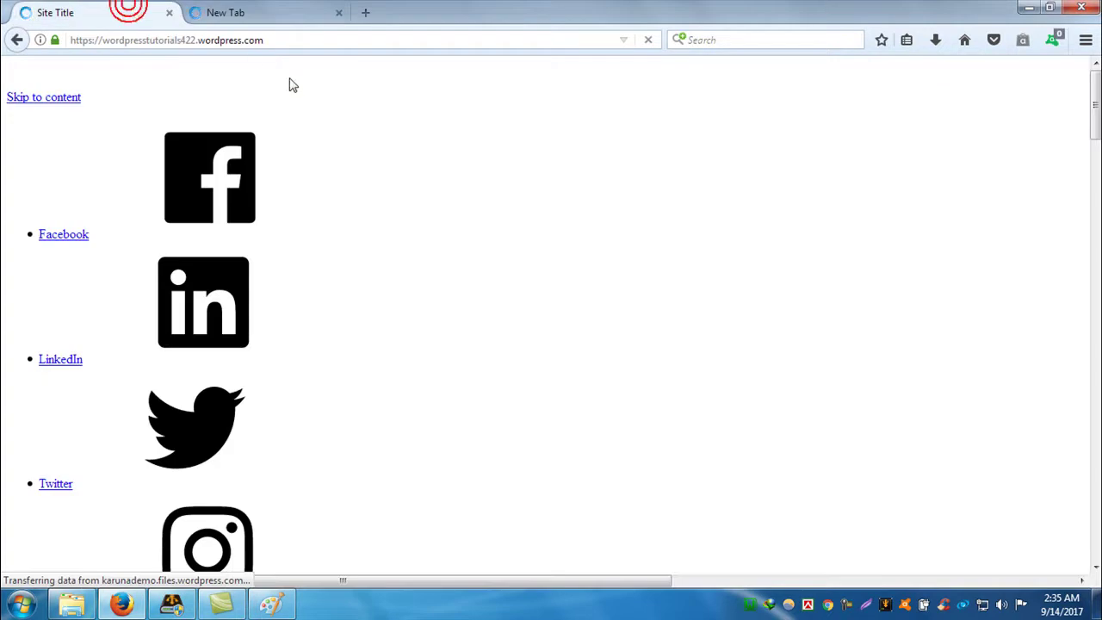
click(651, 43)
click(300, 15)
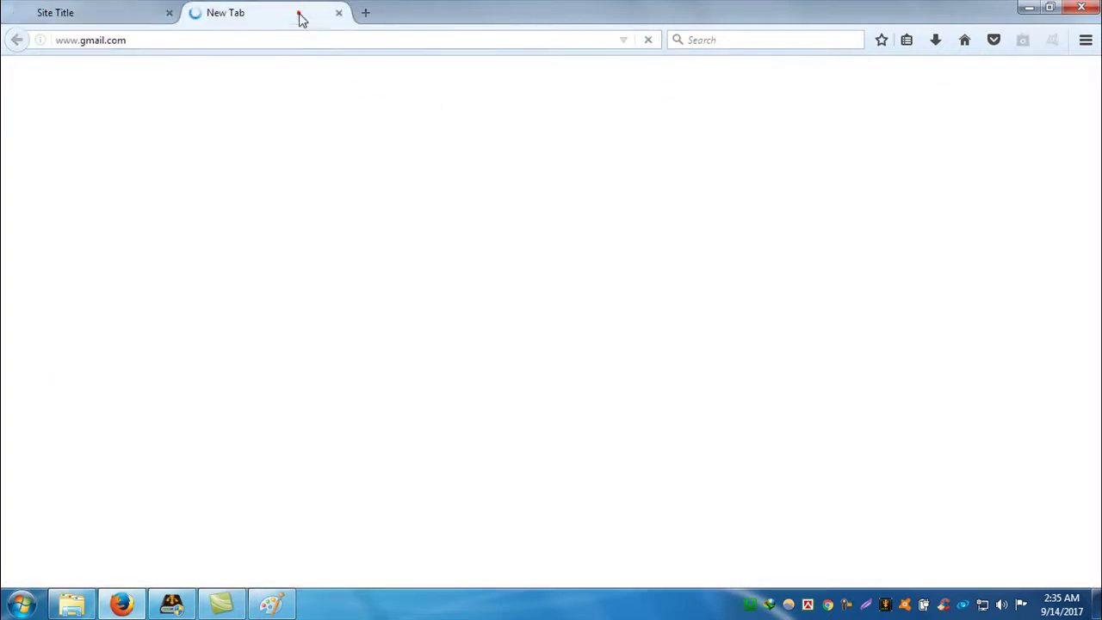
click(651, 41)
click(601, 43)
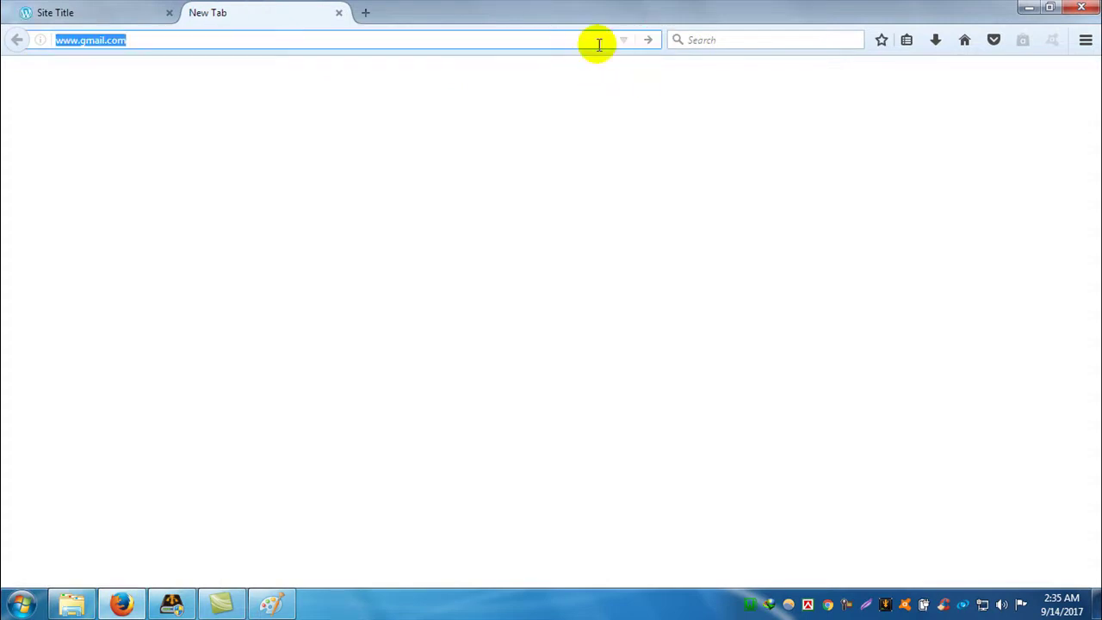
key(Return)
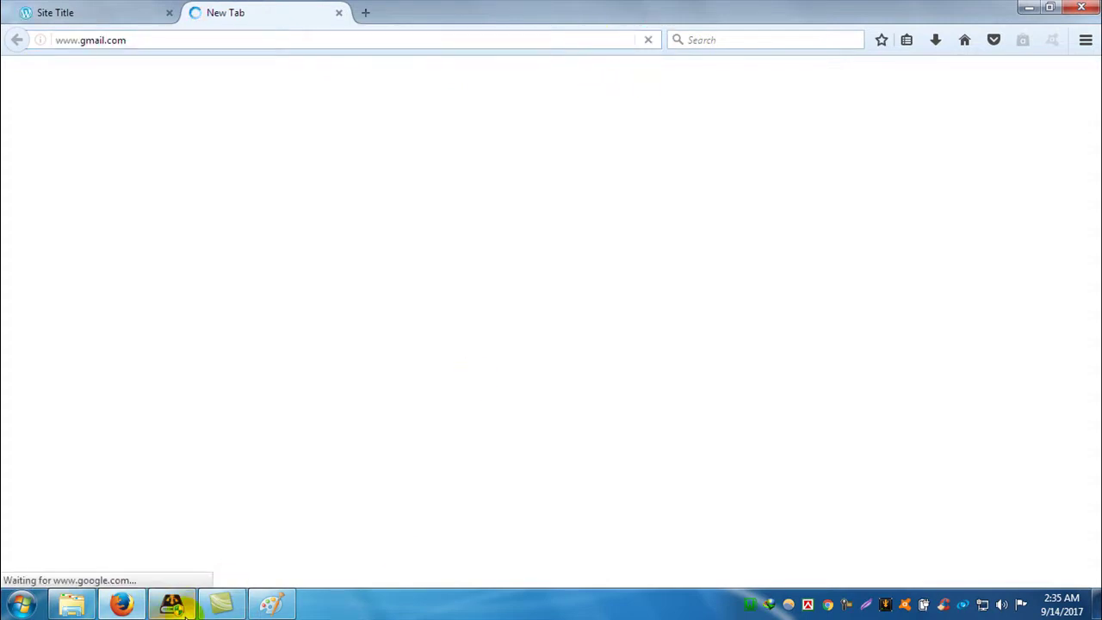
Step: Expand the HSPA USB Modem's sent/received statistics, then go back to the WordPress tab
click(173, 603)
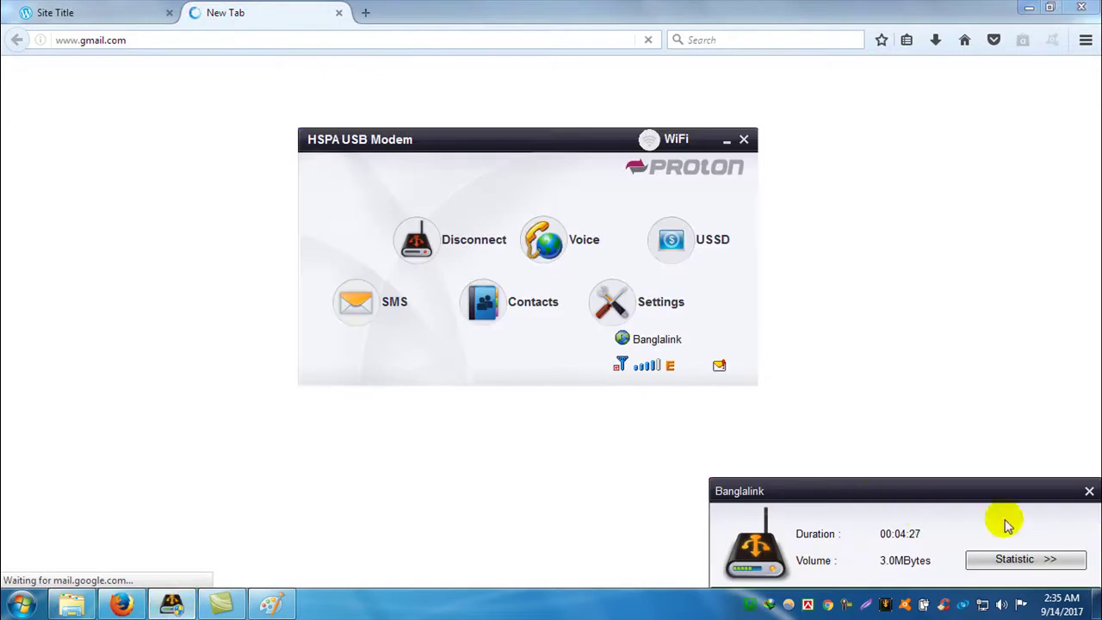
click(1020, 560)
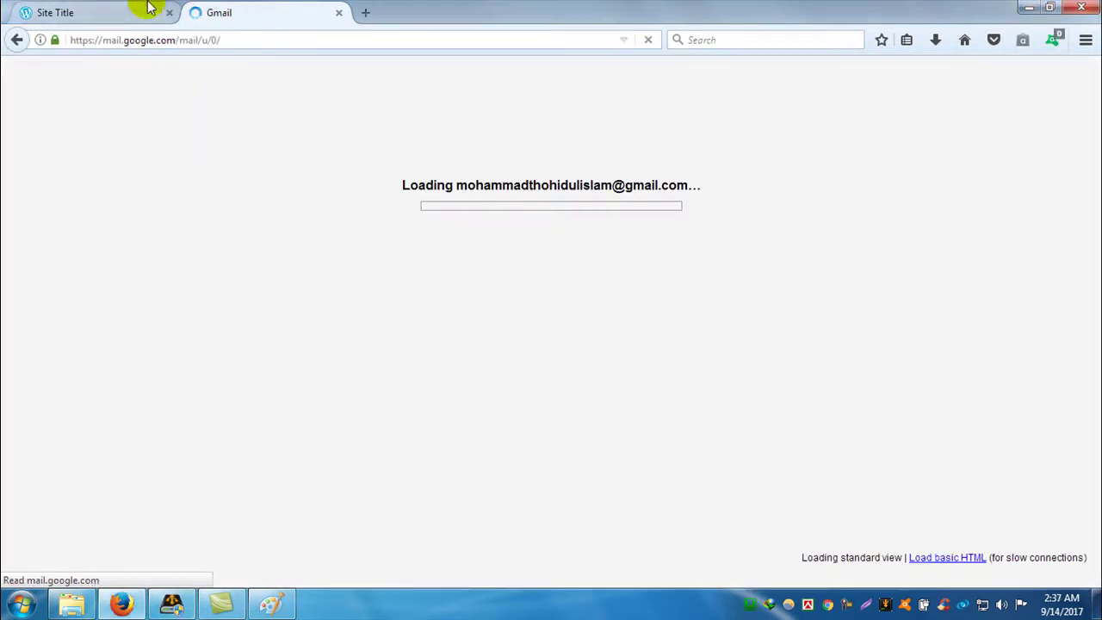
click(151, 13)
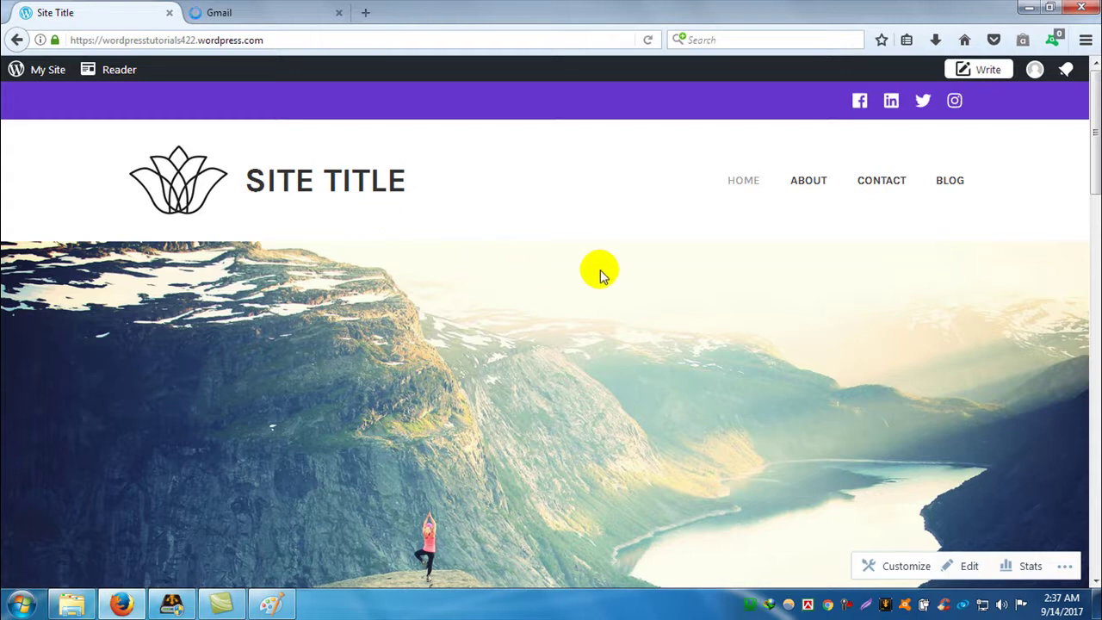
Step: Glance at the Gmail tab, then open and close the site menu to show the full preview
scroll(600, 272, down, 15)
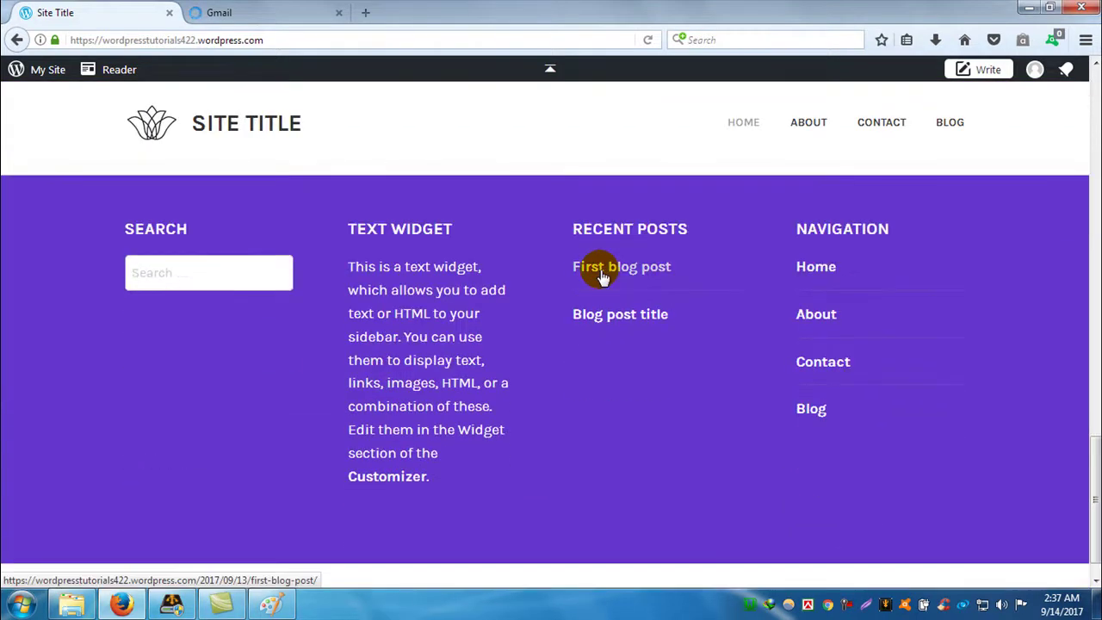
scroll(600, 272, up, 6)
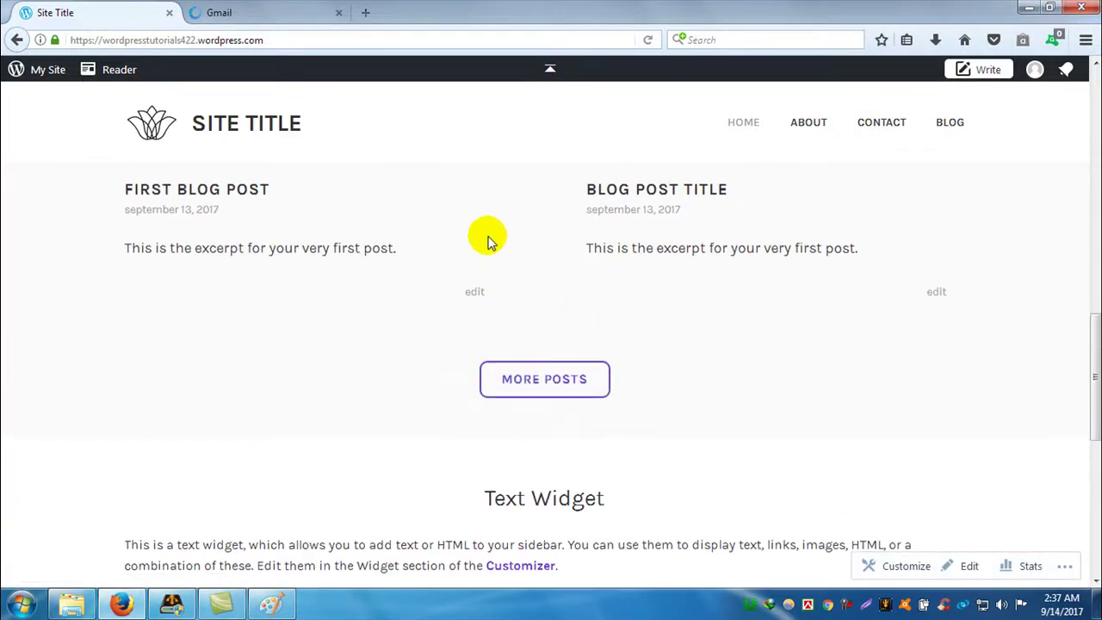
scroll(487, 239, up, 5)
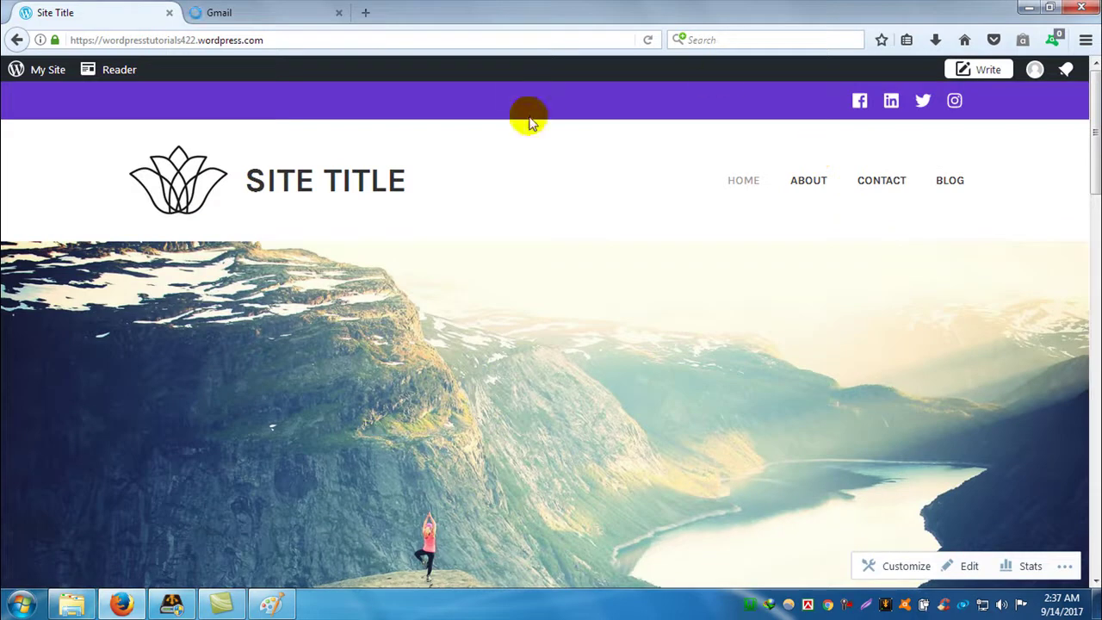
click(247, 10)
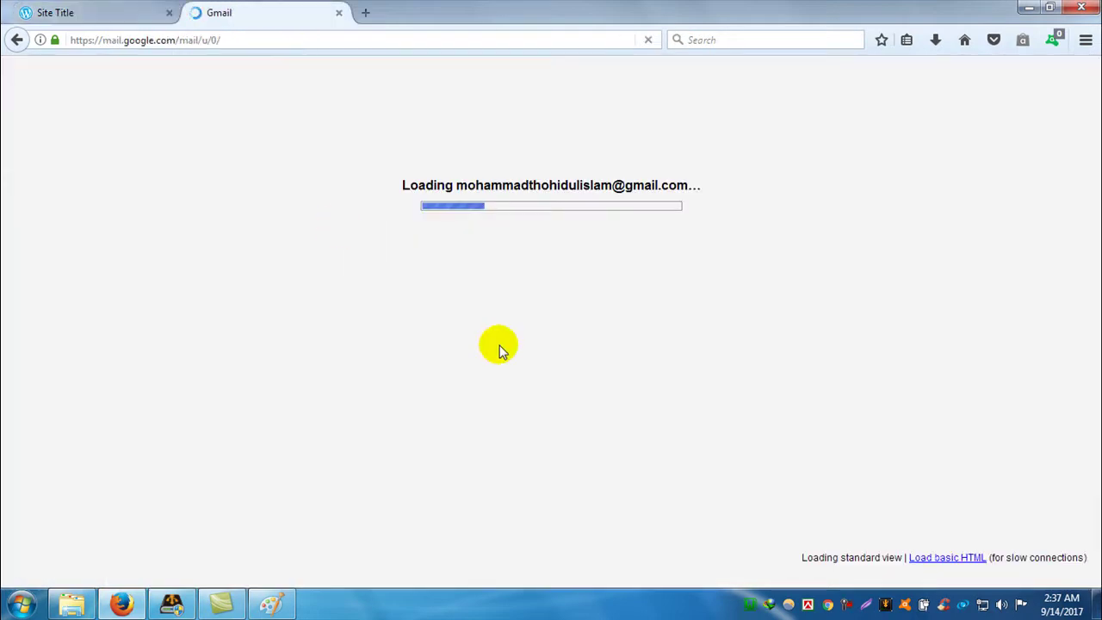
click(127, 9)
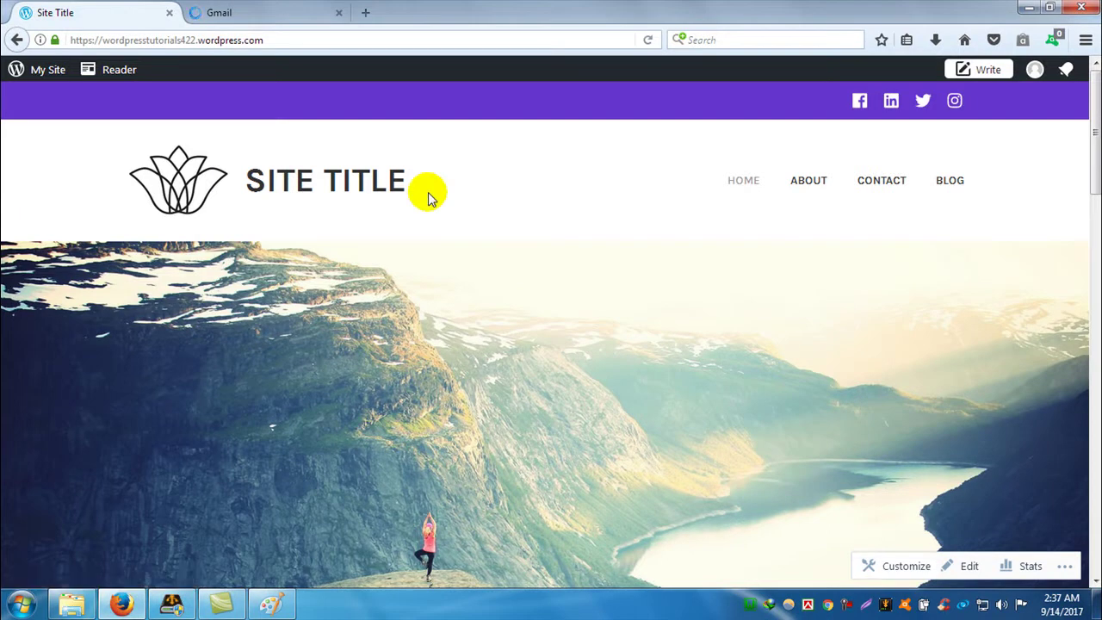
click(51, 72)
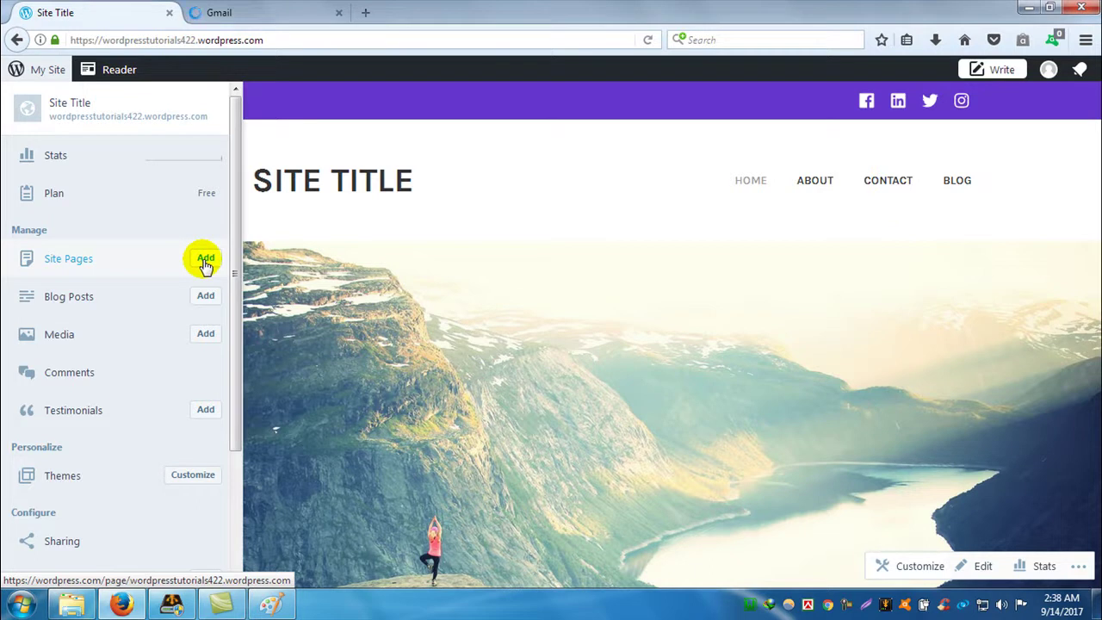
click(361, 295)
Step: Visit the site's HOME and ABOUT pages, reload About, then switch to the Gmail inbox
click(739, 185)
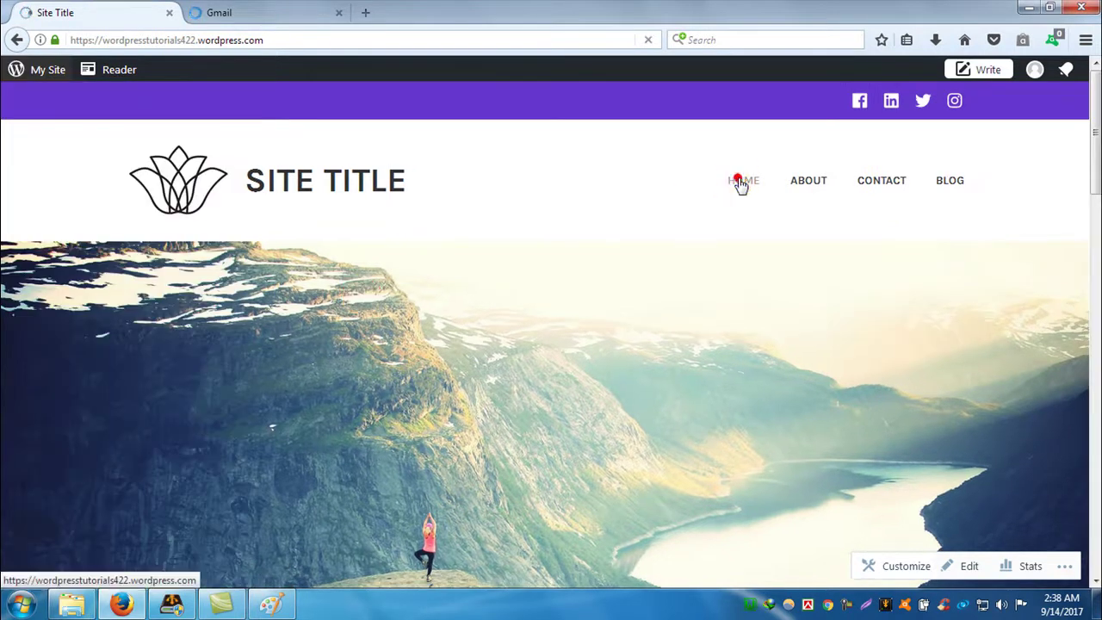
click(811, 184)
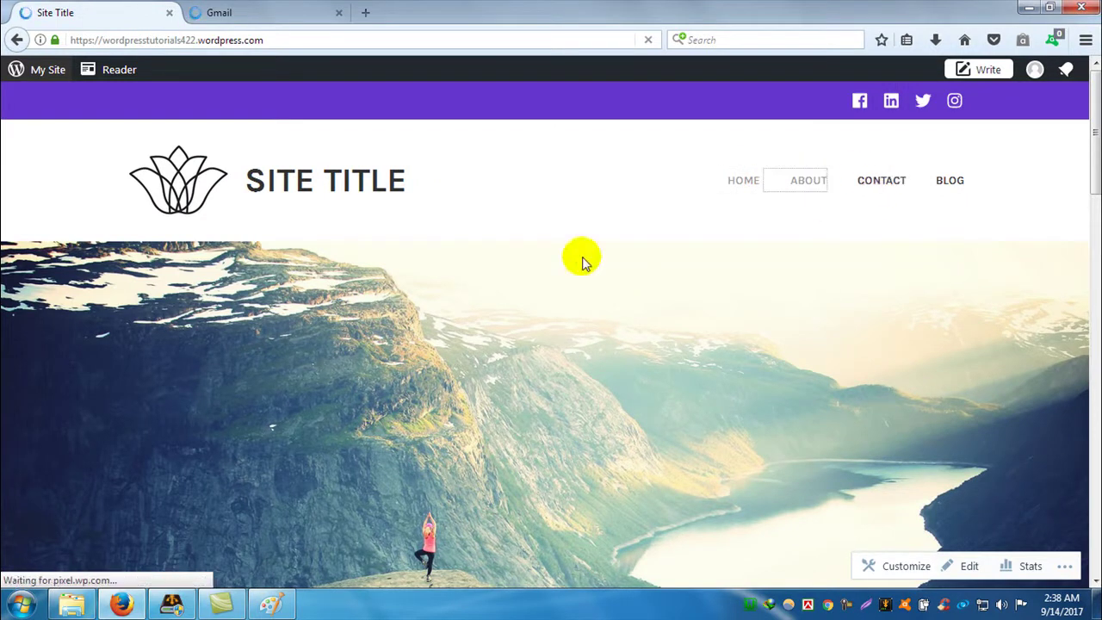
click(246, 9)
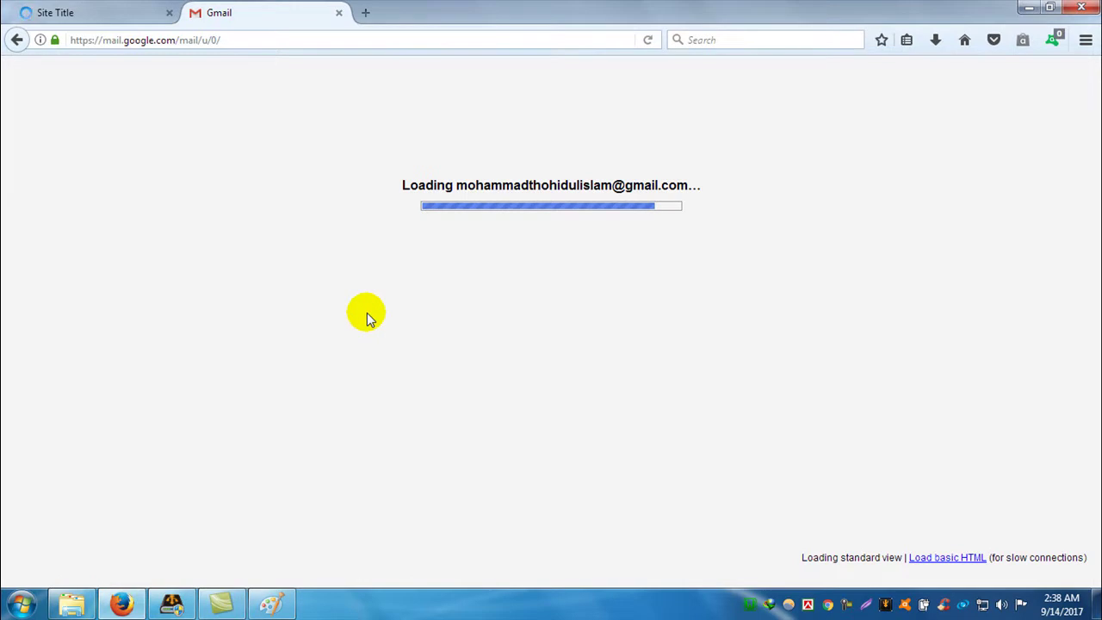
click(95, 11)
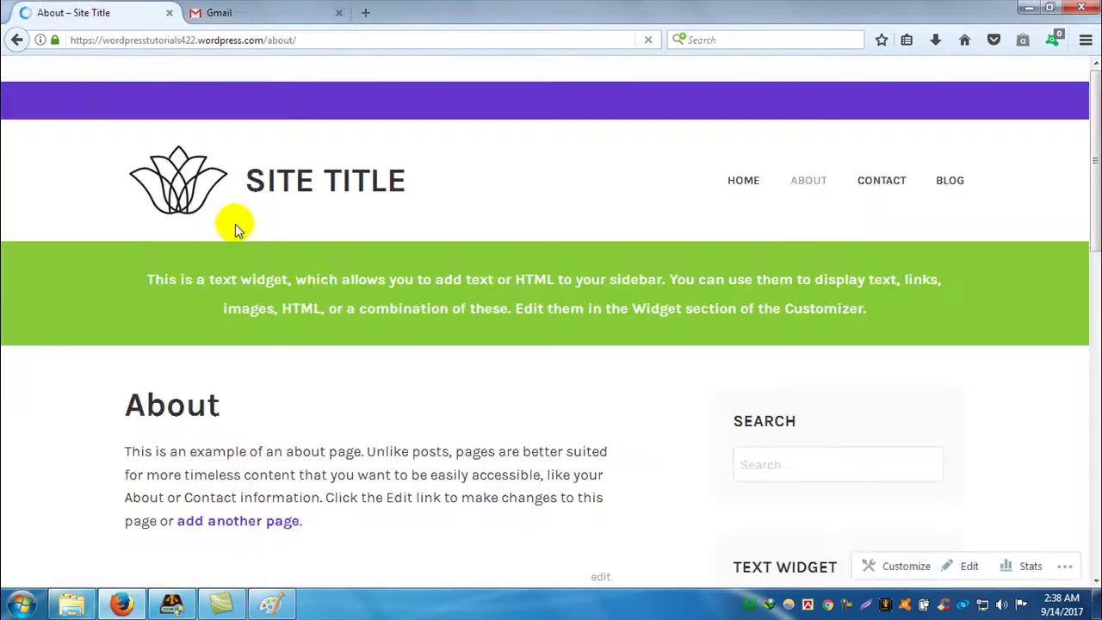
scroll(439, 394, down, 5)
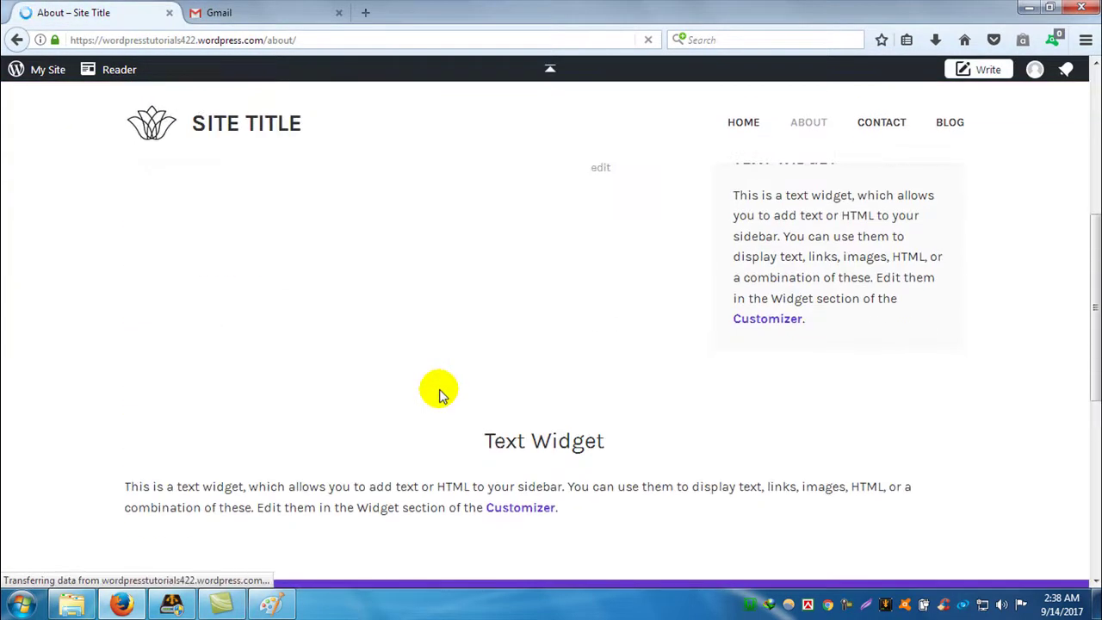
scroll(438, 395, up, 3)
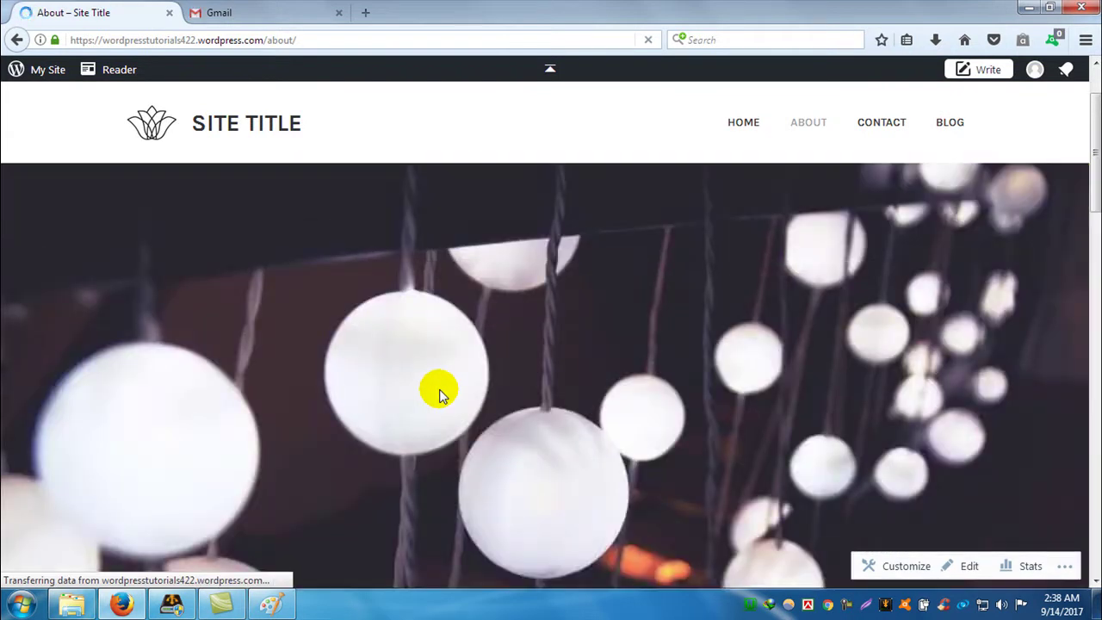
scroll(439, 395, down, 12)
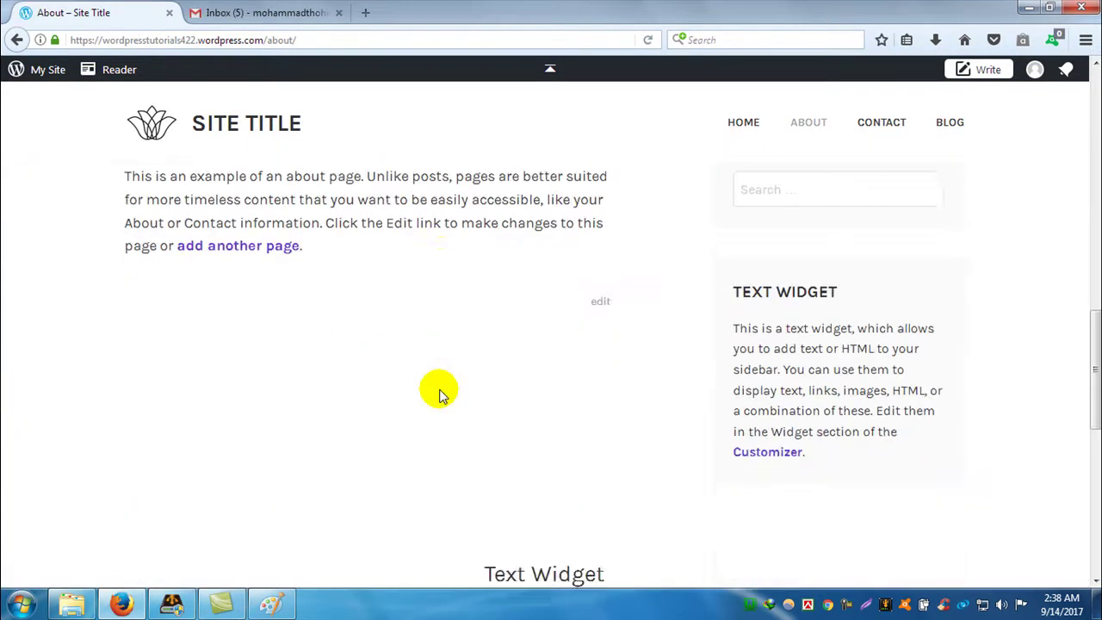
scroll(439, 394, down, 1)
key(F5)
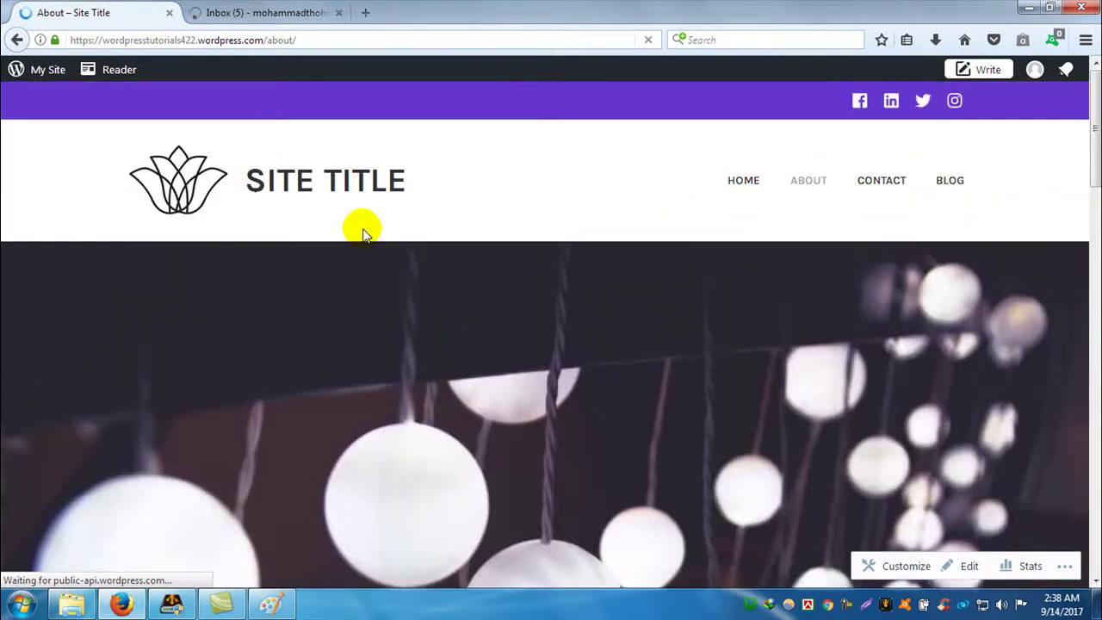
click(272, 9)
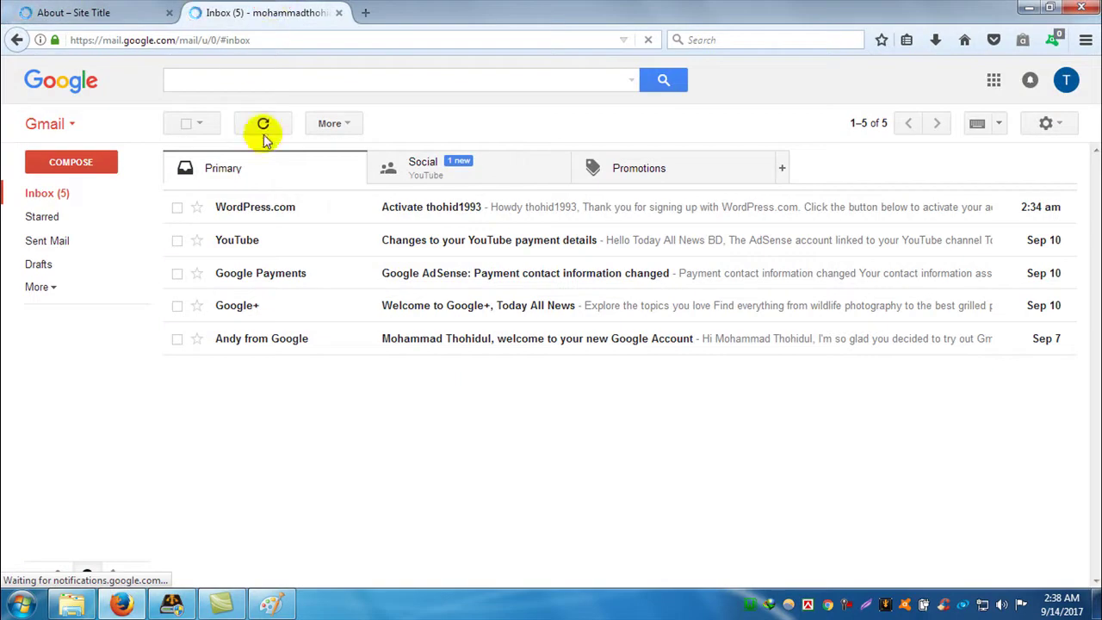
Step: Open the WordPress.com activation e-mail, then return to About and open the My Site menu
click(414, 211)
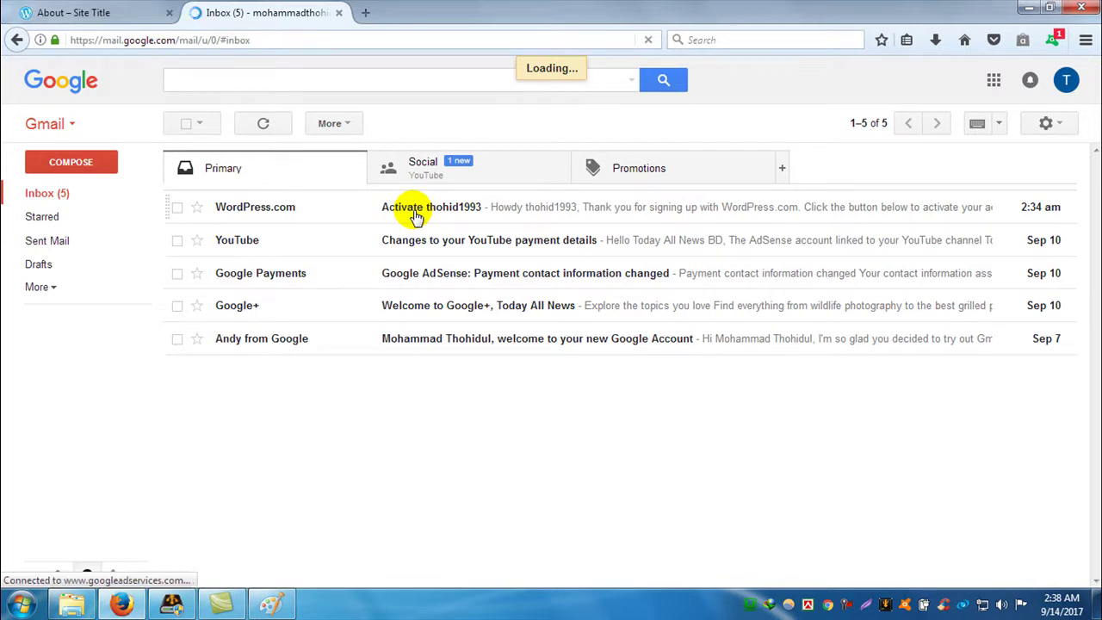
click(100, 10)
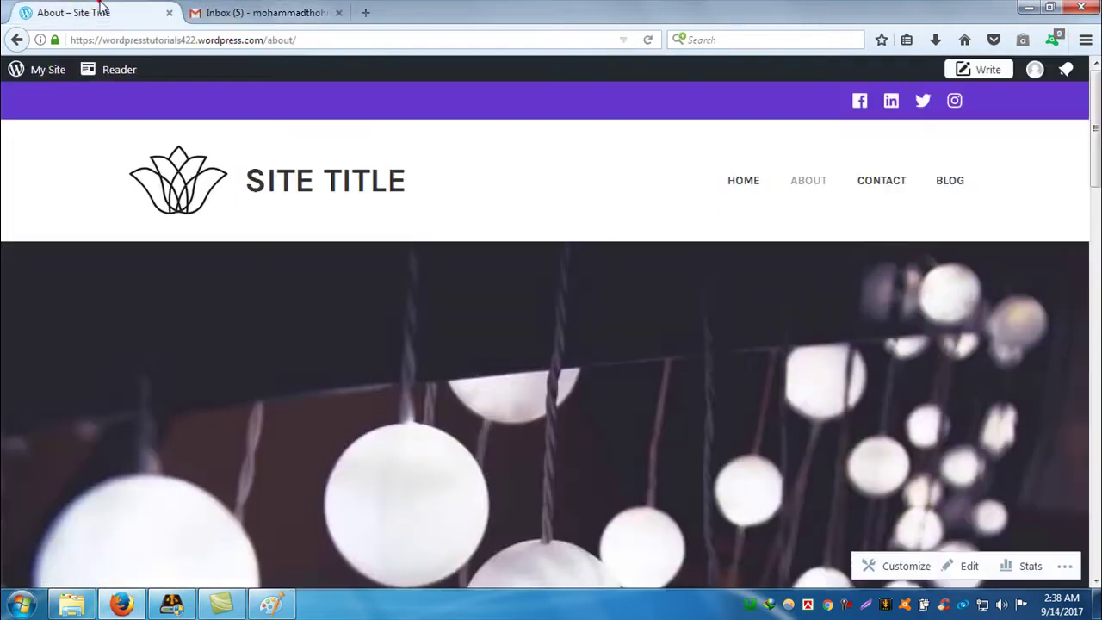
click(35, 69)
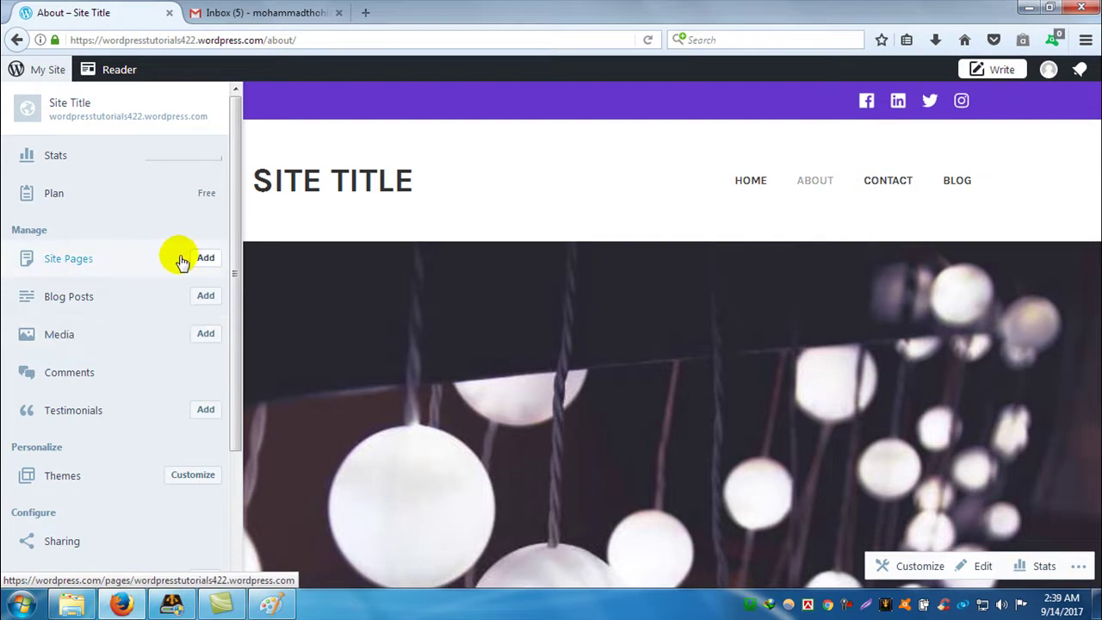
Step: Open the Blog Posts list and look at the WordPress.com activation email in Gmail
click(166, 312)
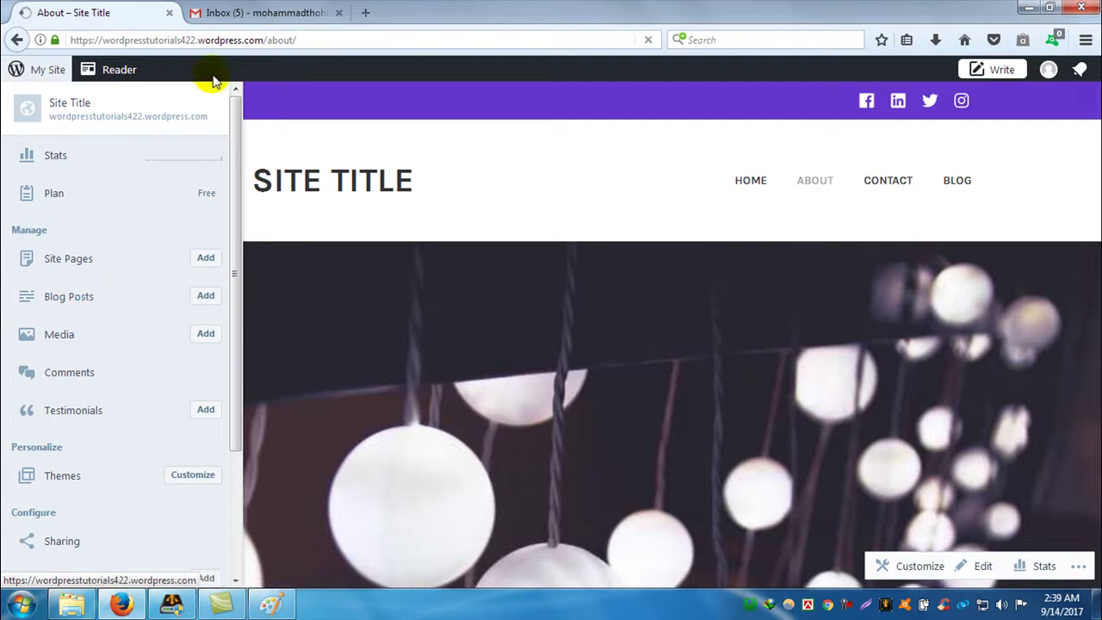
click(245, 13)
click(406, 213)
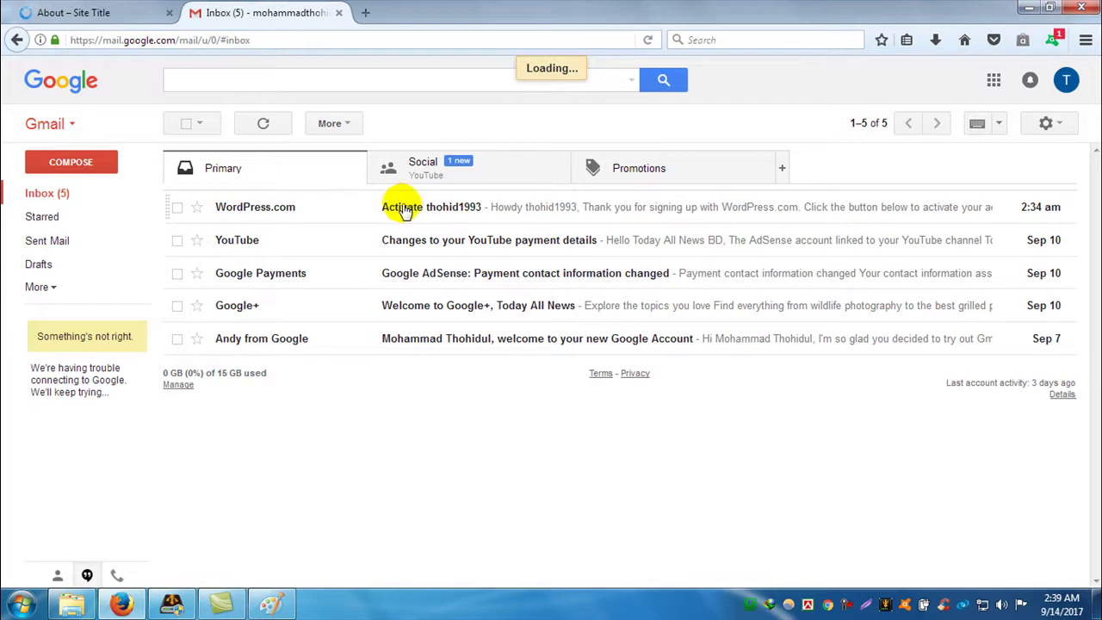
click(103, 12)
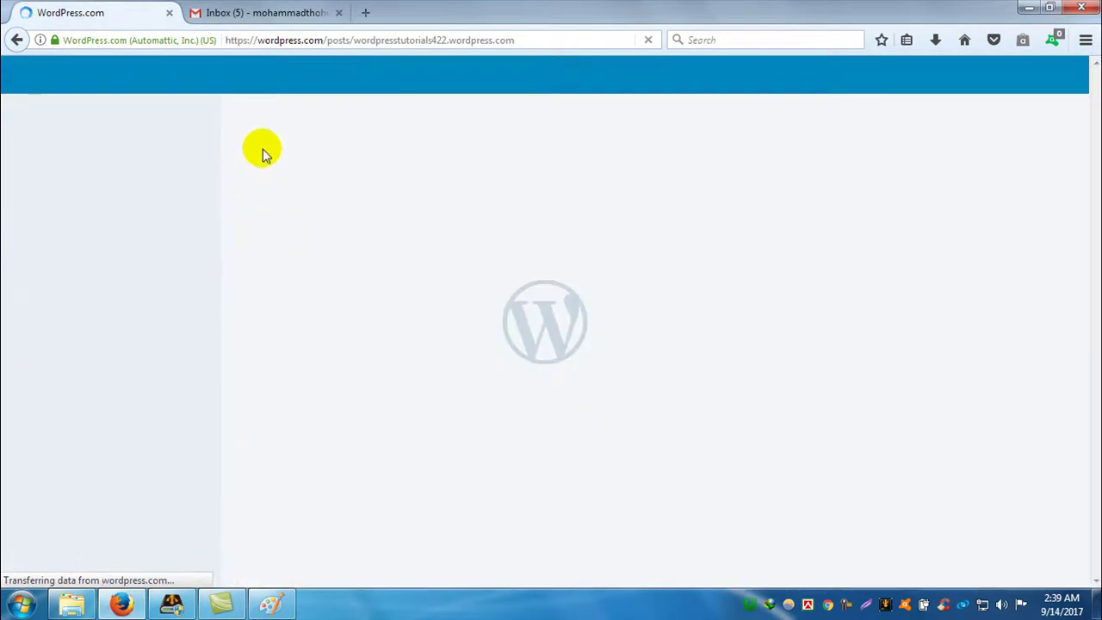
Step: Recheck the activation email while the posts page loads, then bring the Paint sketch forward
click(259, 12)
click(249, 217)
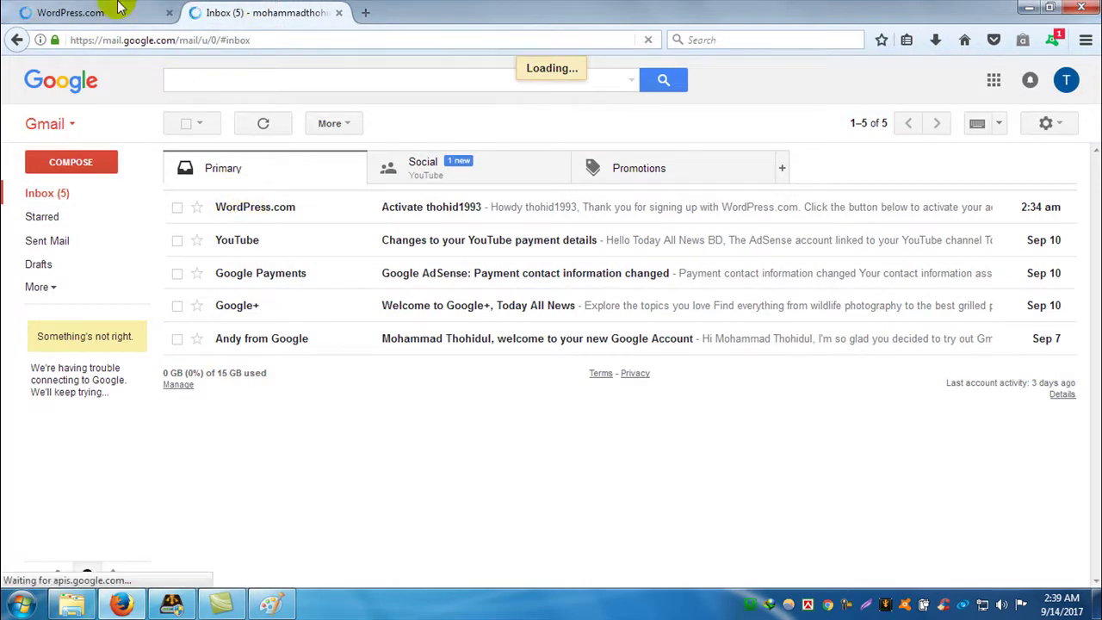
click(148, 11)
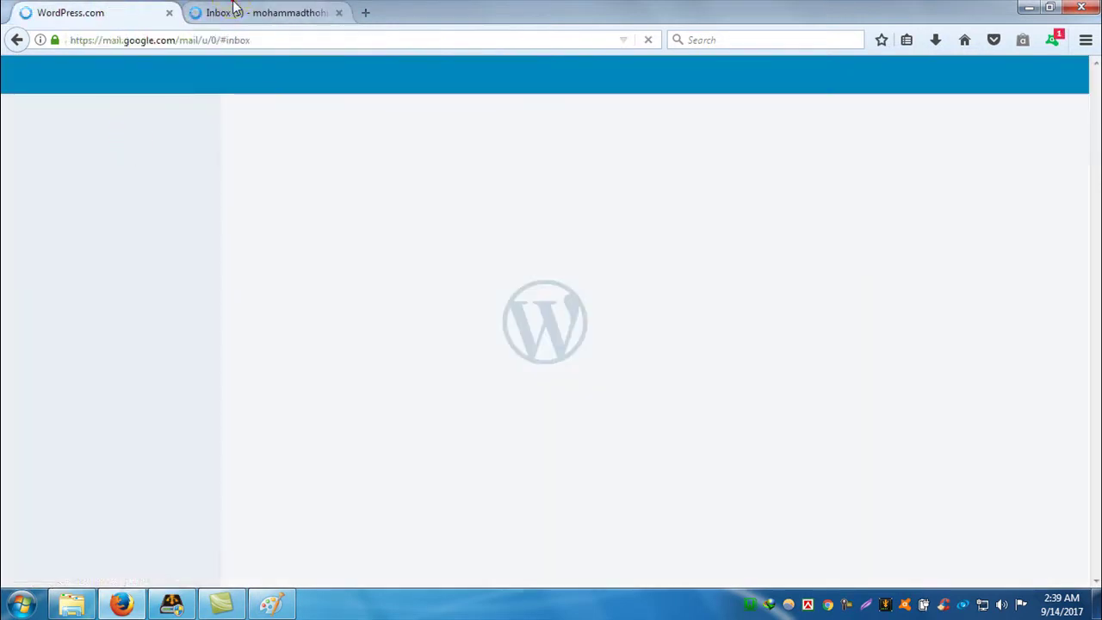
click(234, 8)
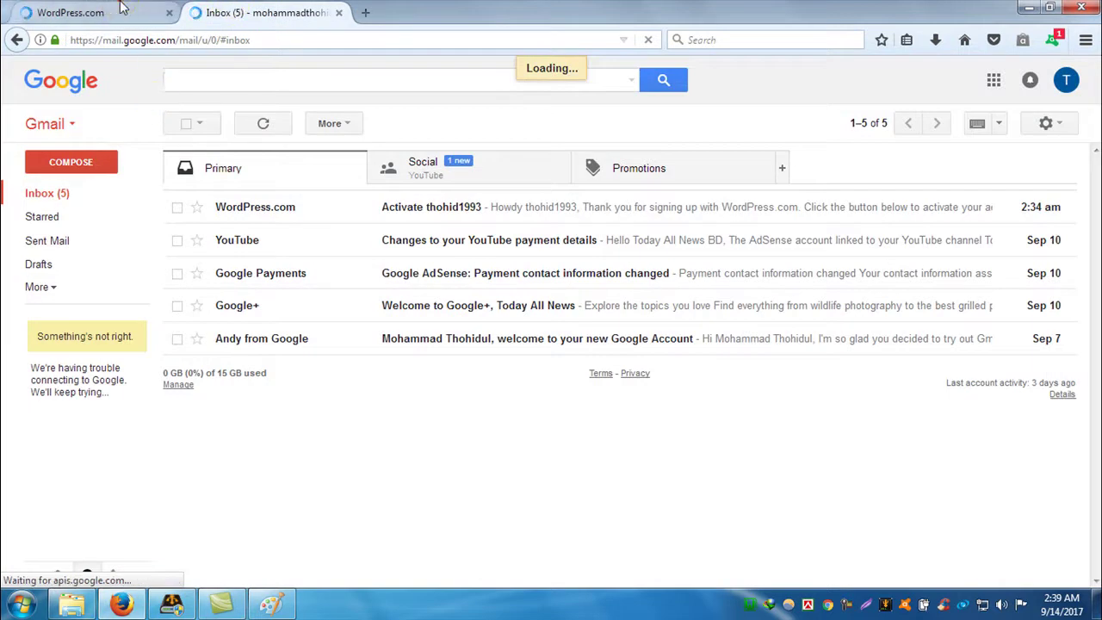
click(118, 10)
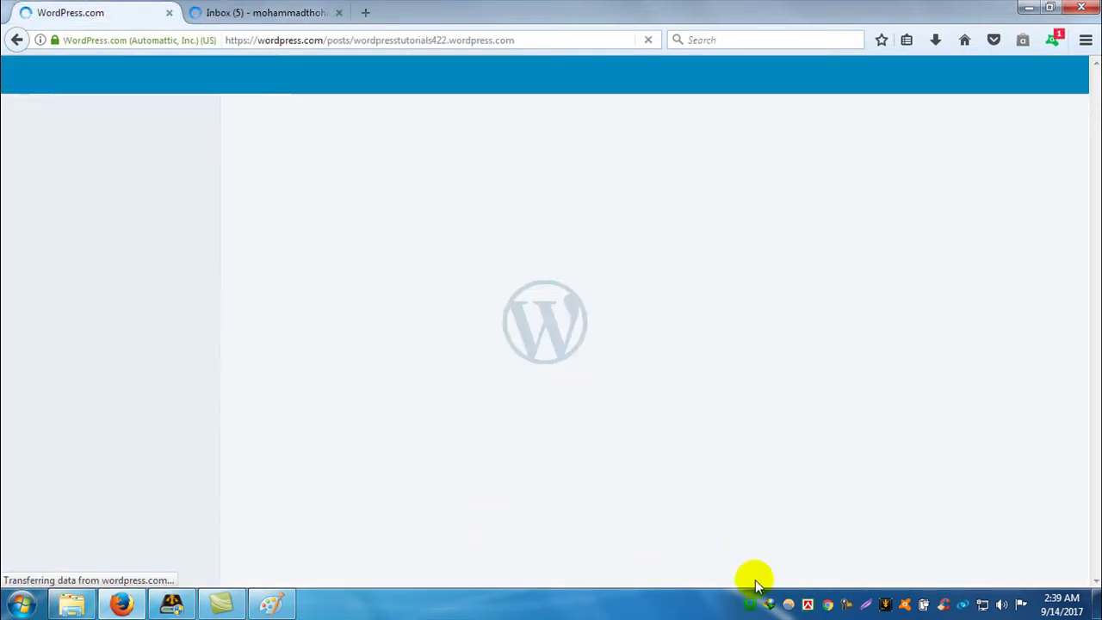
click(271, 604)
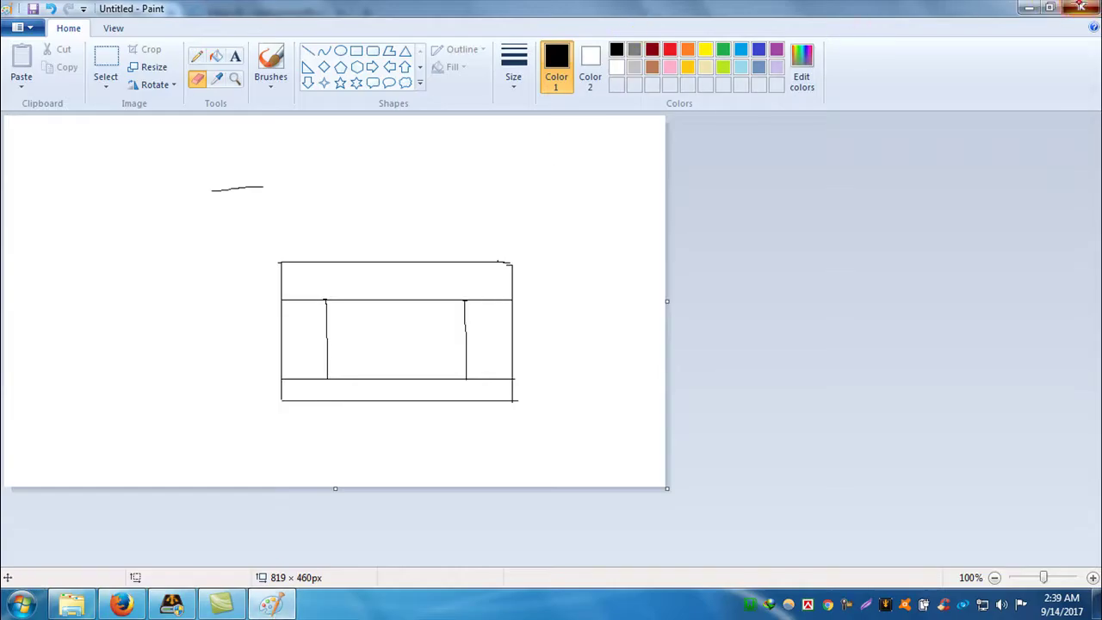
Step: Close the untitled Paint page-layout sketch, discarding it without saving
click(1080, 6)
click(585, 304)
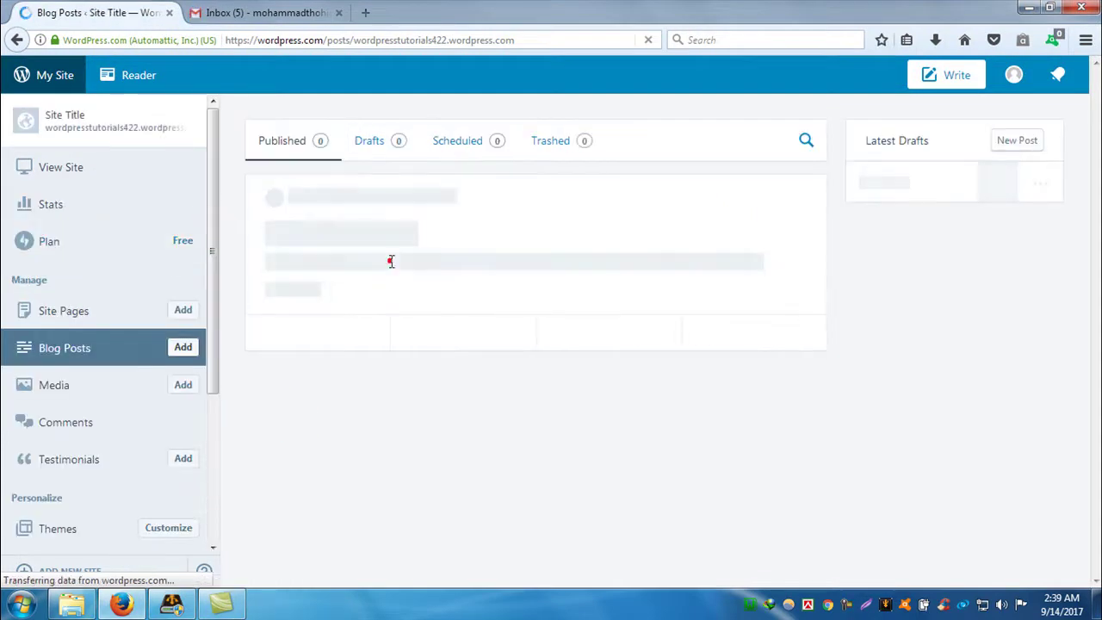
Step: In Gmail, dismiss the connection error and clear the web address
click(248, 17)
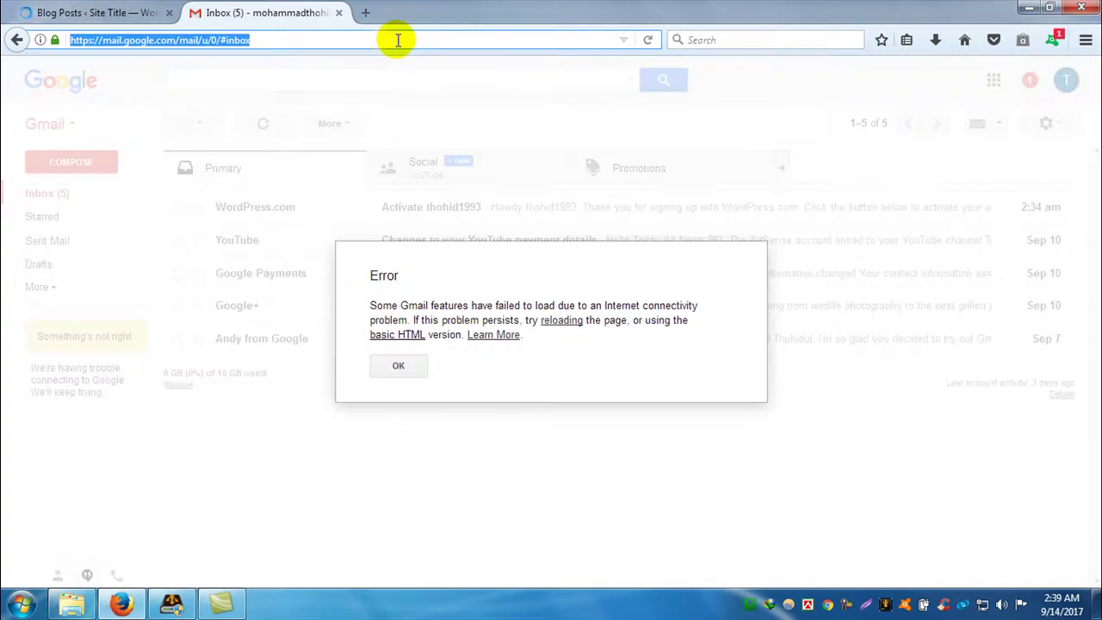
click(406, 365)
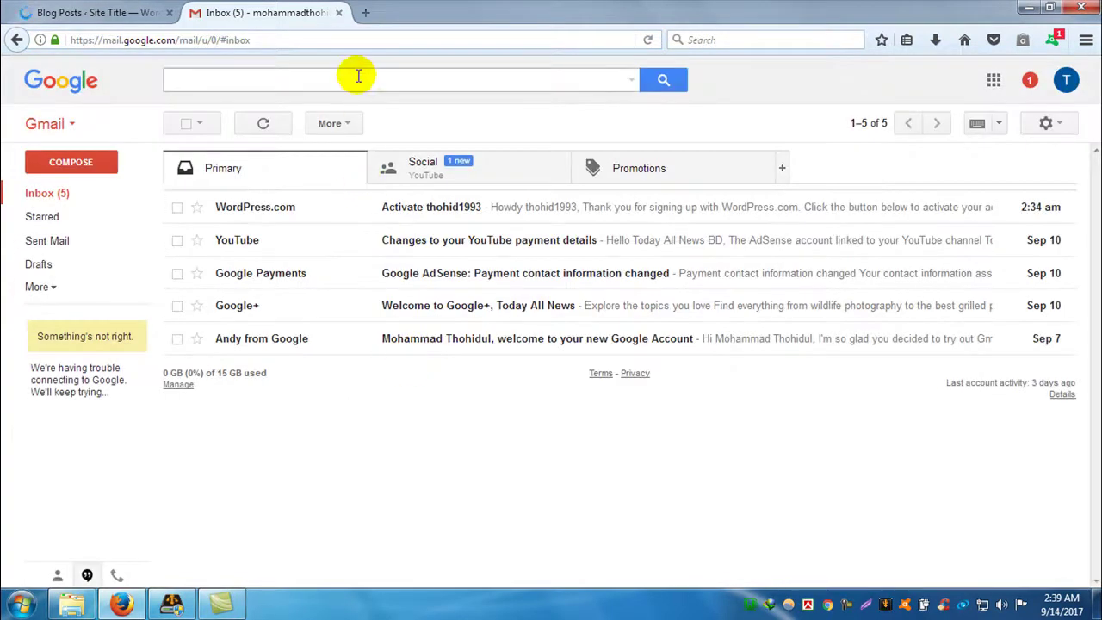
click(344, 37)
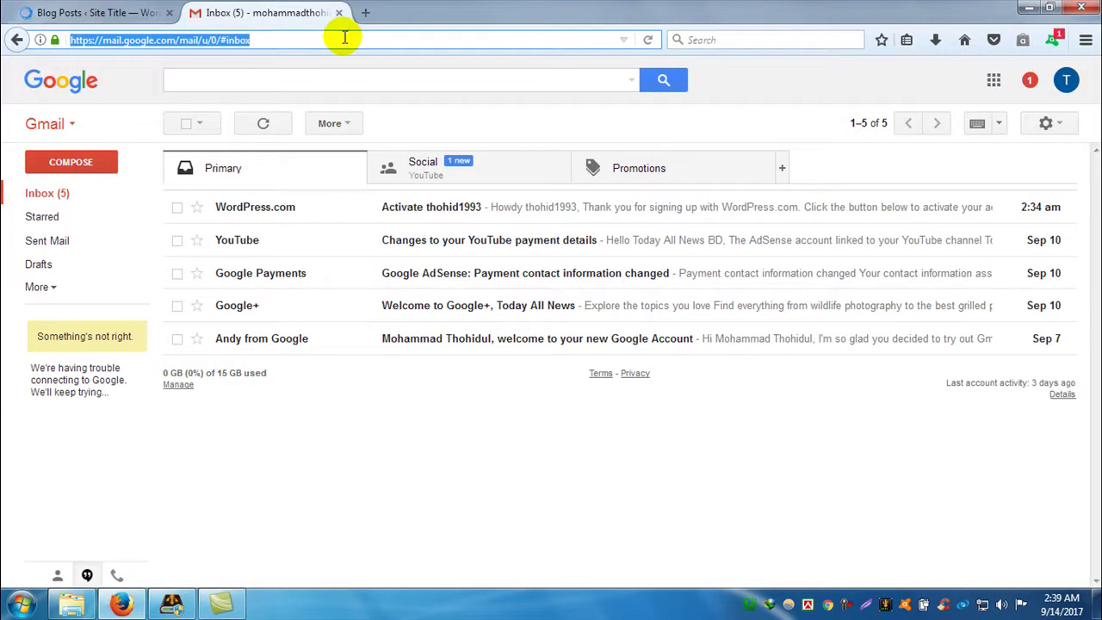
key(BackSpace)
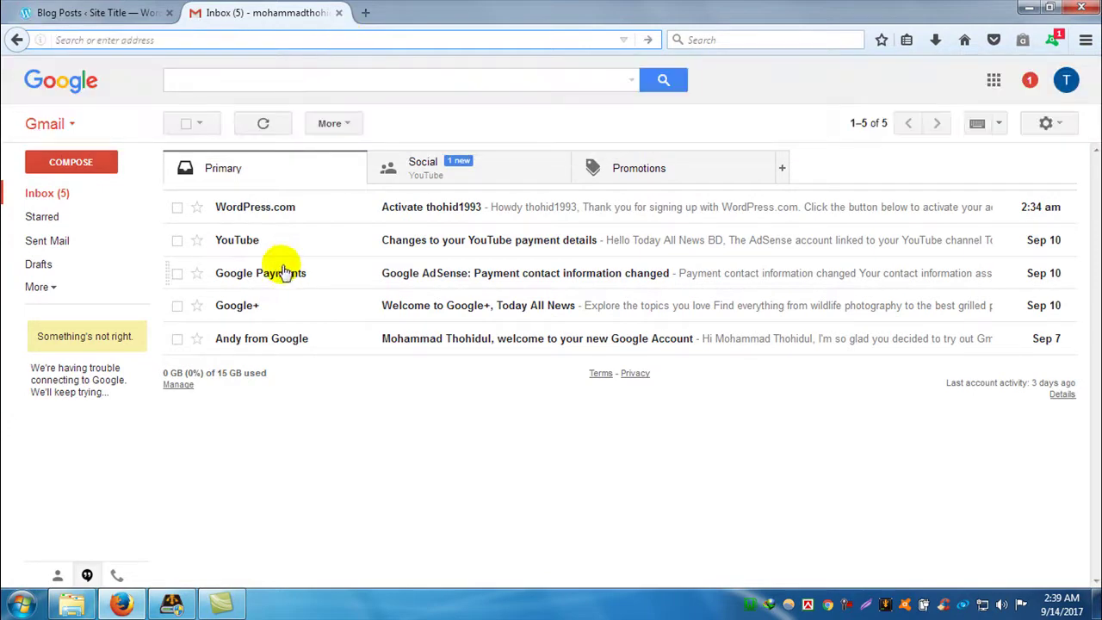
Step: Retry the activation message, reload the stalled Gmail page, and return to Blog Posts
click(315, 207)
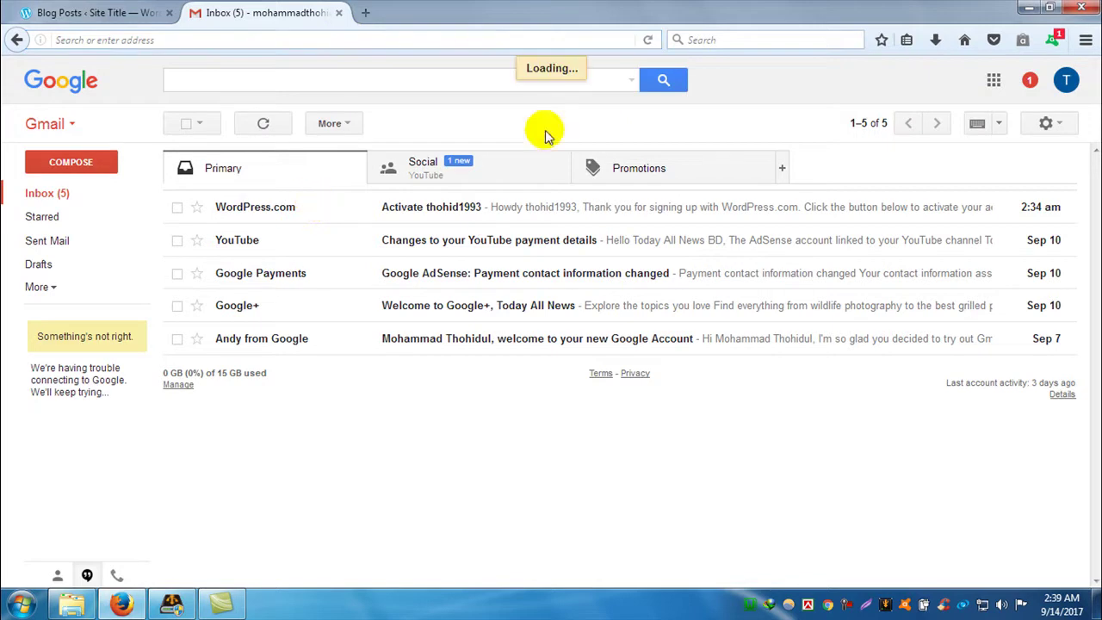
click(647, 40)
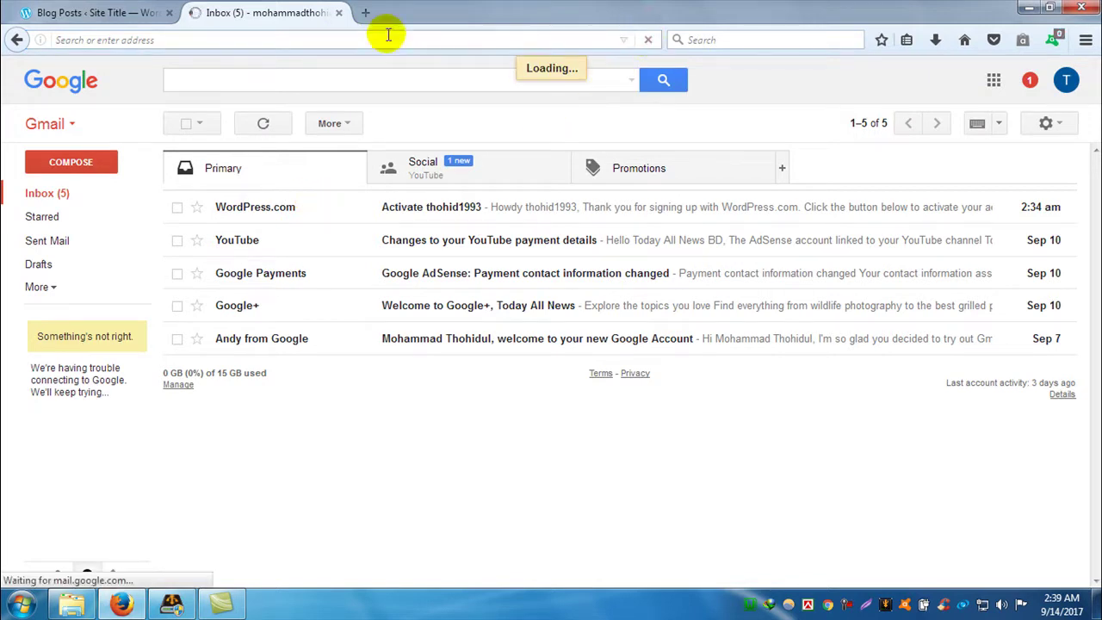
click(152, 16)
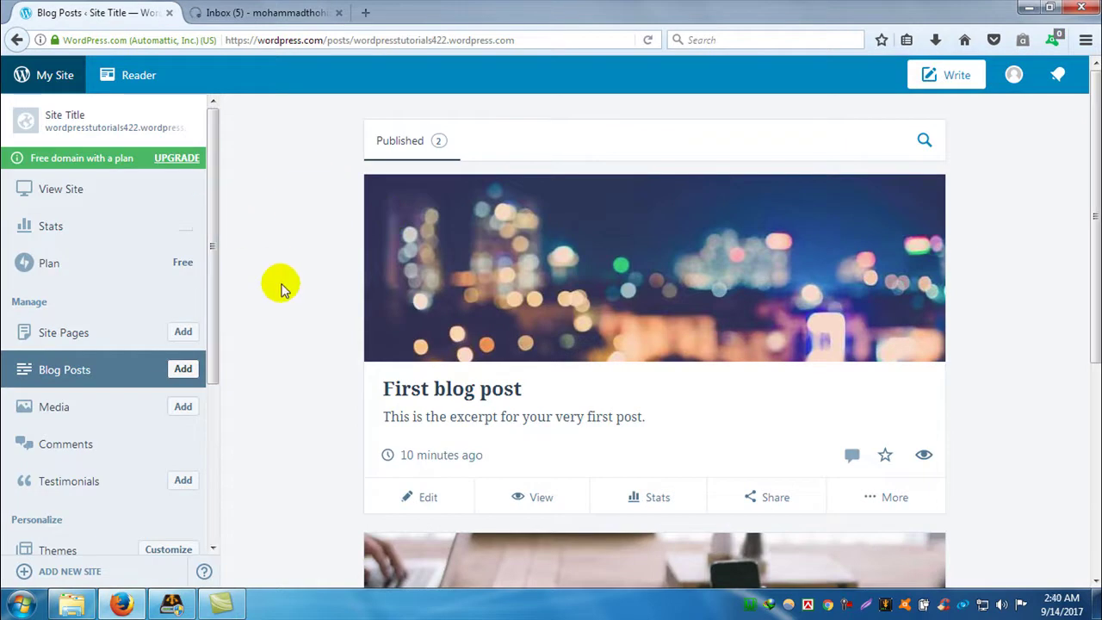
Step: Open 'First blog post' from the Blog Posts list for editing
scroll(281, 289, down, 5)
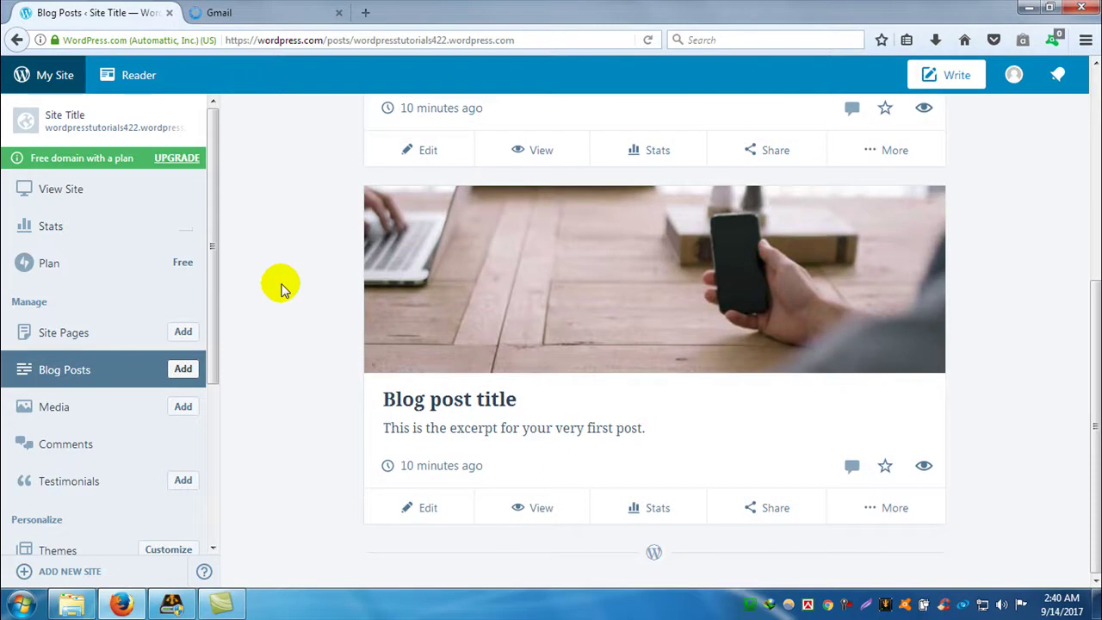
scroll(280, 289, up, 5)
scroll(280, 290, down, 4)
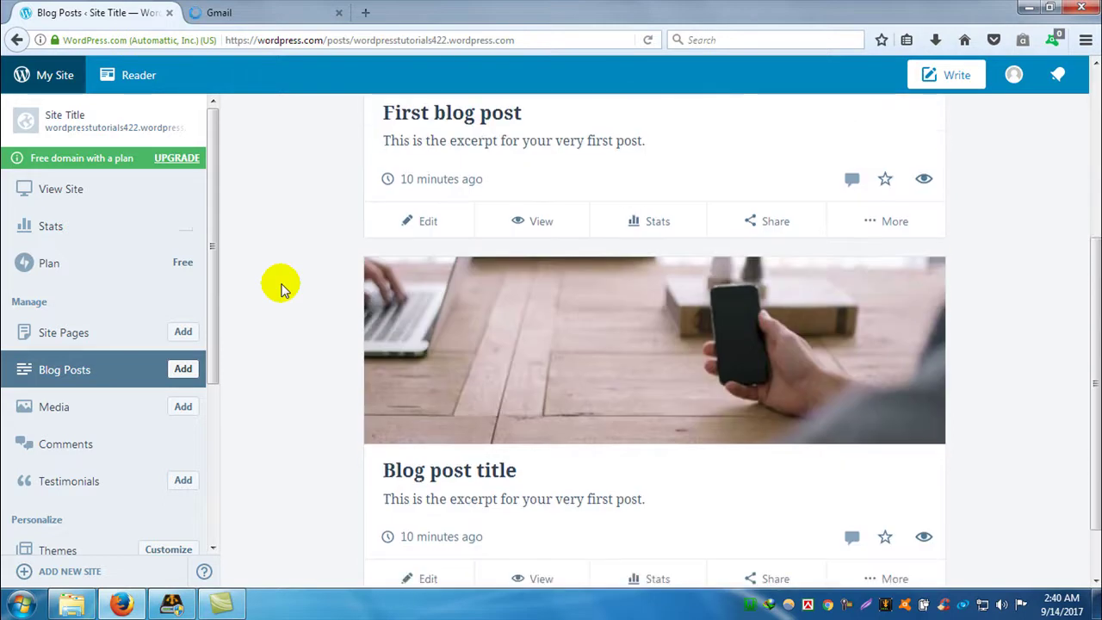
click(439, 219)
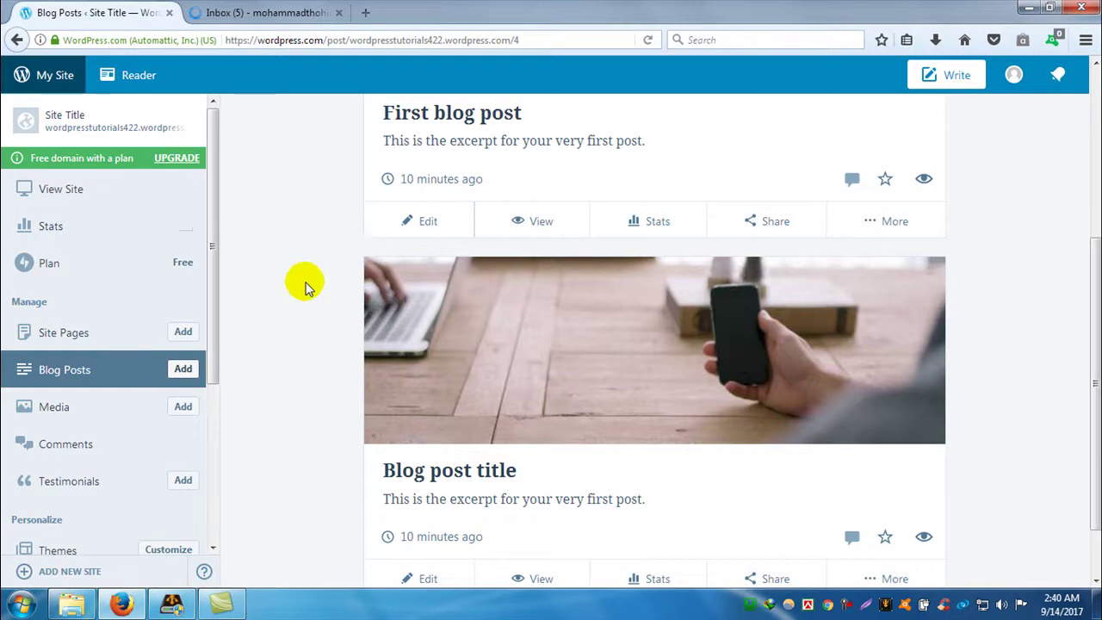
Step: Use Add beside Blog Posts to get the new-post editor with an empty draft
click(183, 372)
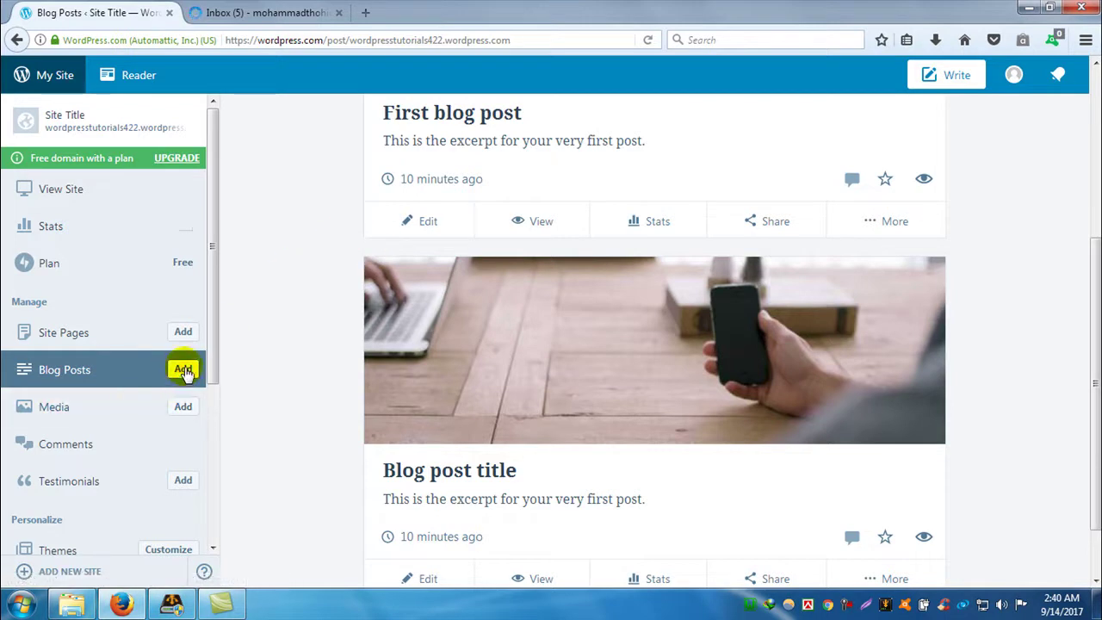
click(186, 374)
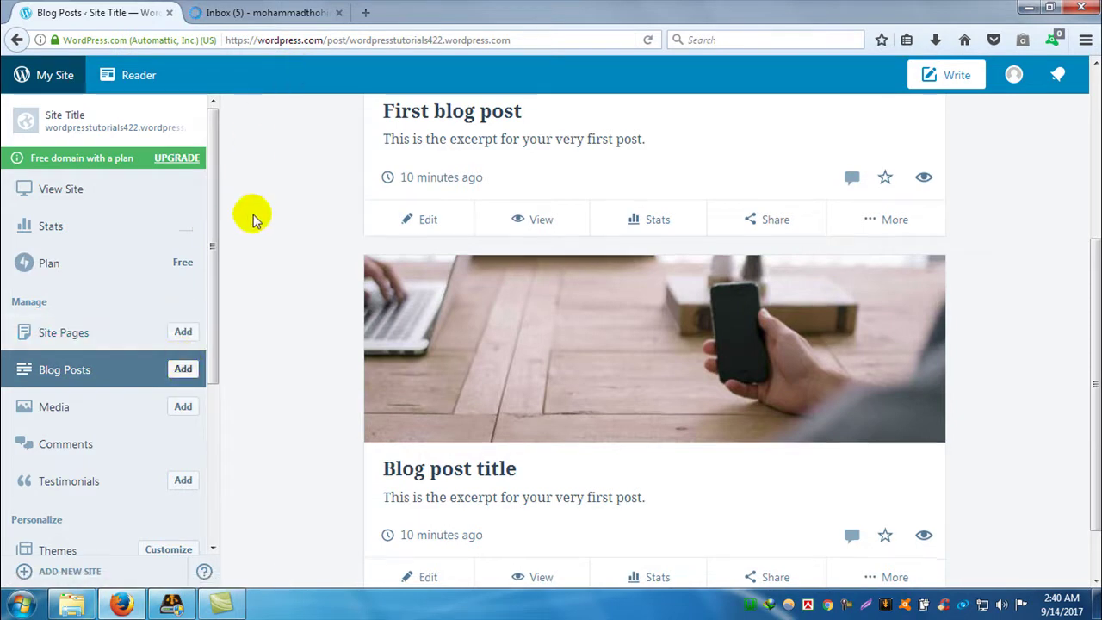
scroll(253, 216, down, 2)
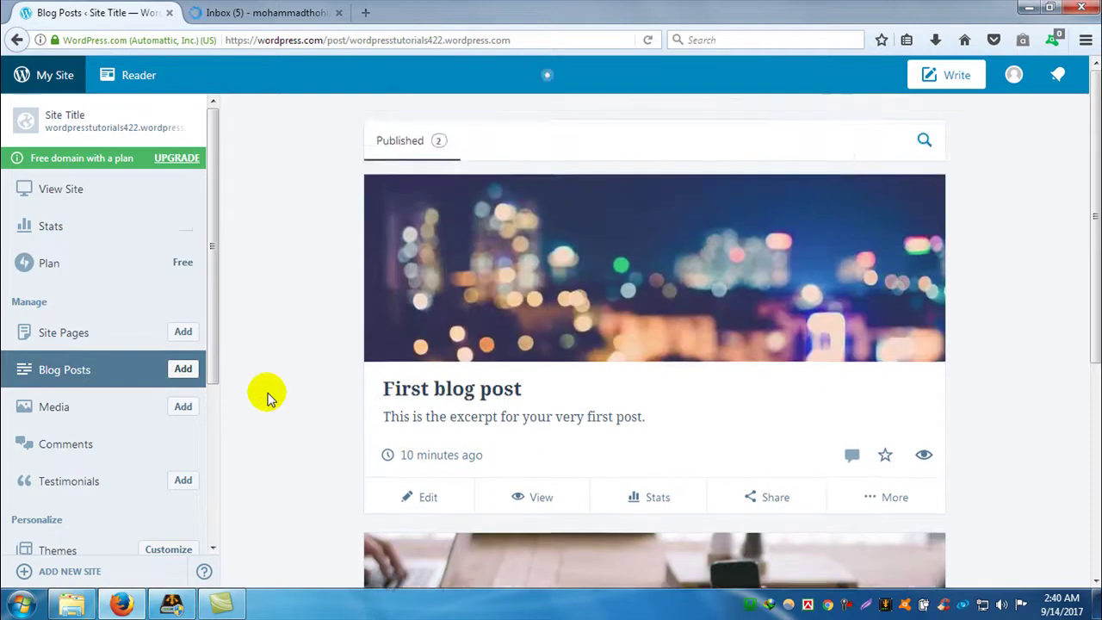
scroll(215, 349, down, 3)
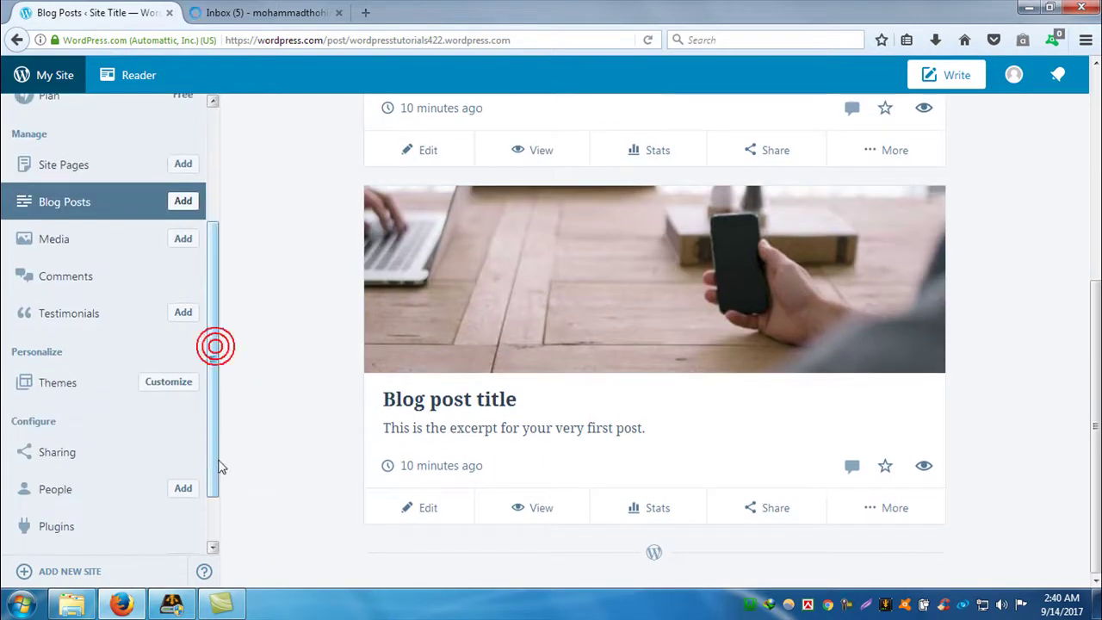
click(849, 605)
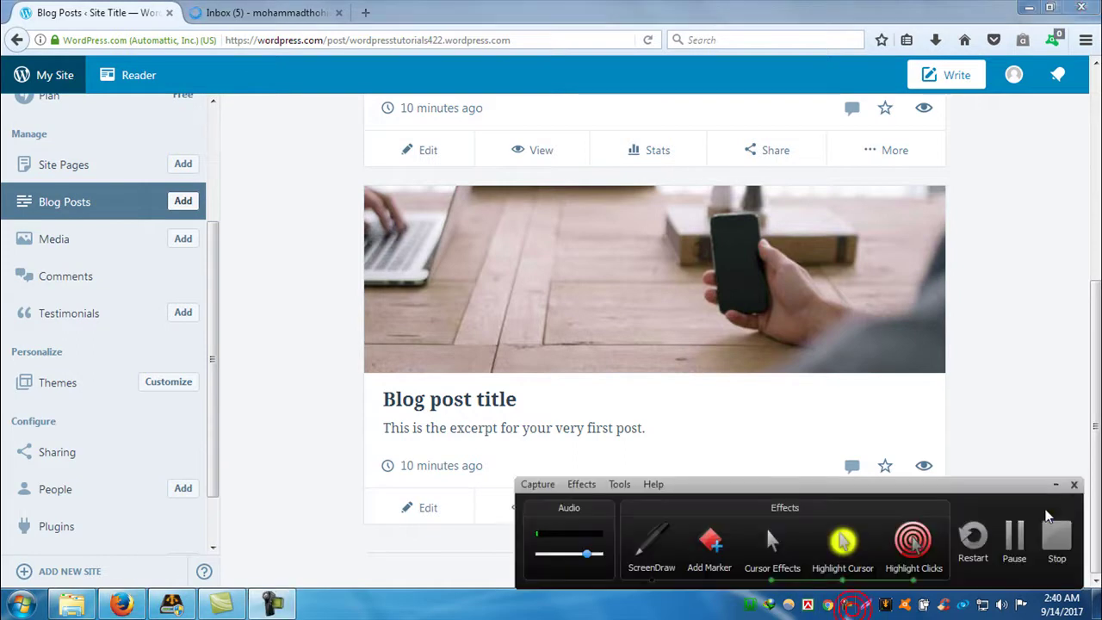
click(1013, 533)
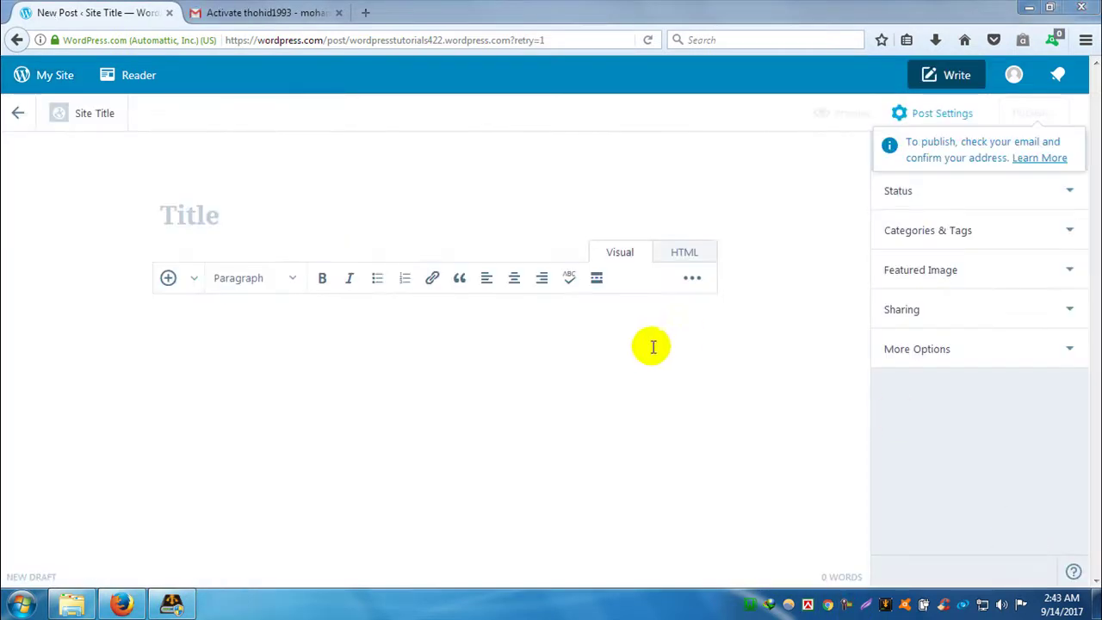
Step: Confirm the account e-mail with Confirm Now in the WordPress.com activation message
click(234, 8)
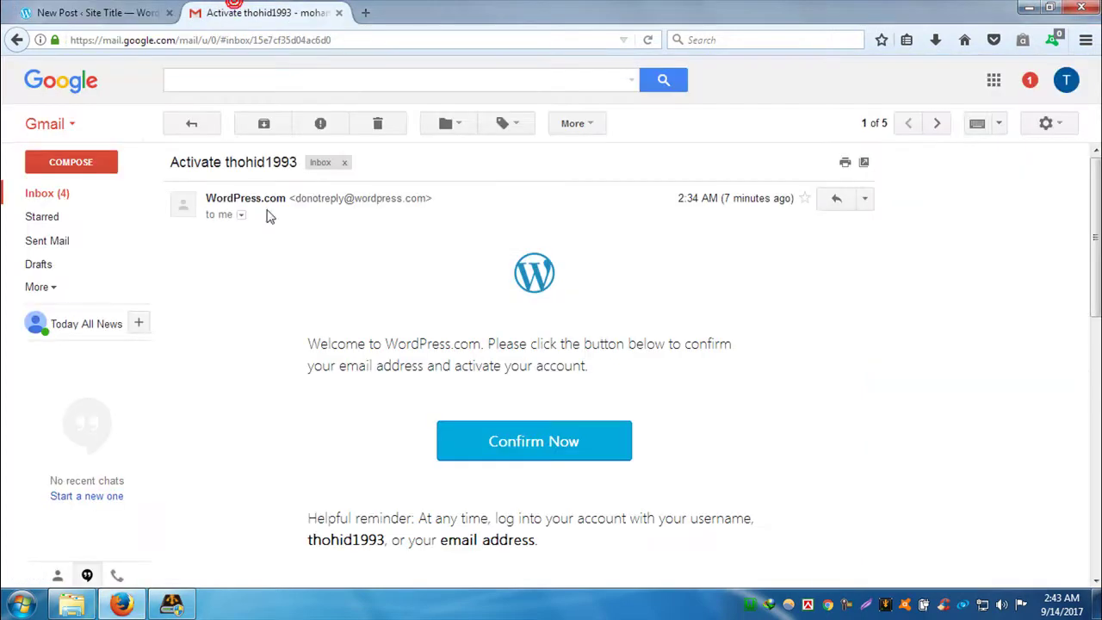
click(525, 438)
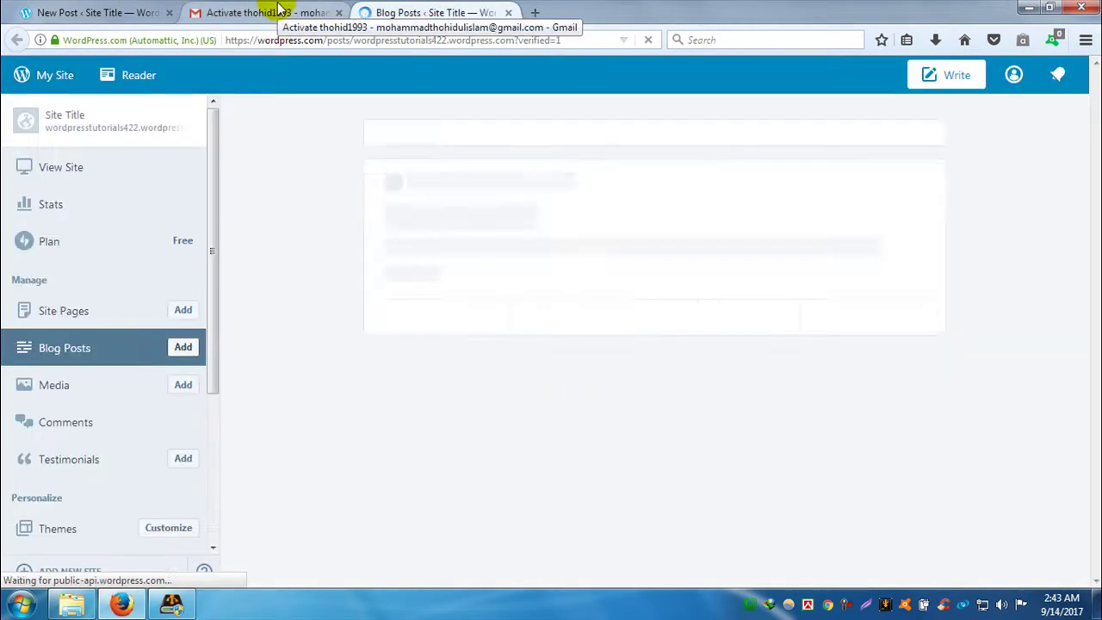
Step: From the 'Email confirmed!' page, add a new post and return to the New Post draft's title
scroll(274, 292, down, 2)
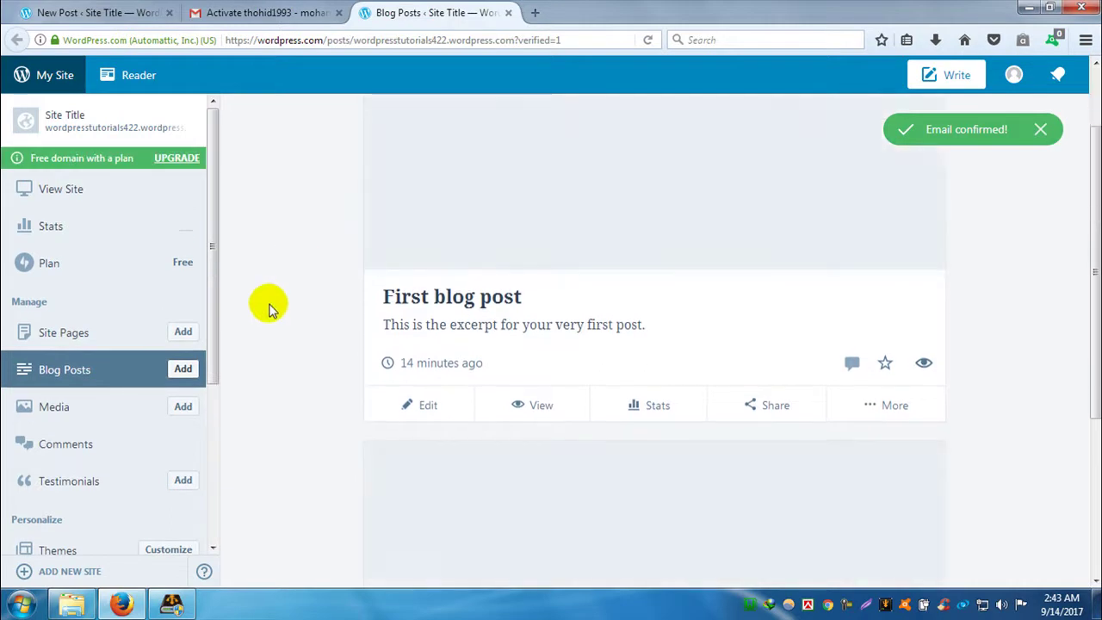
click(183, 370)
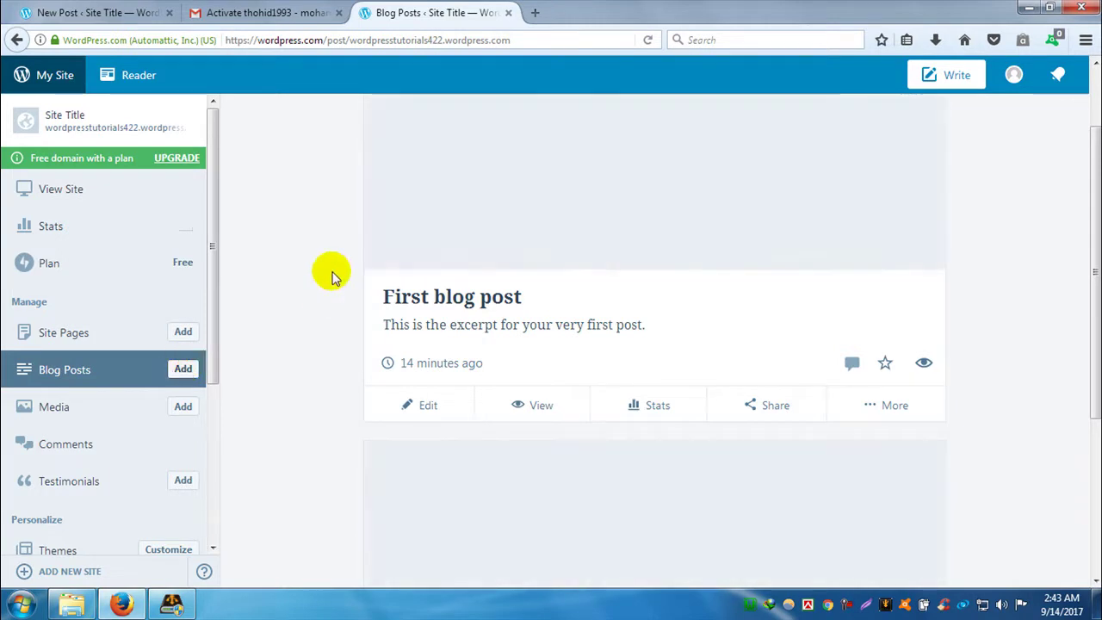
scroll(335, 278, down, 3)
scroll(335, 277, up, 3)
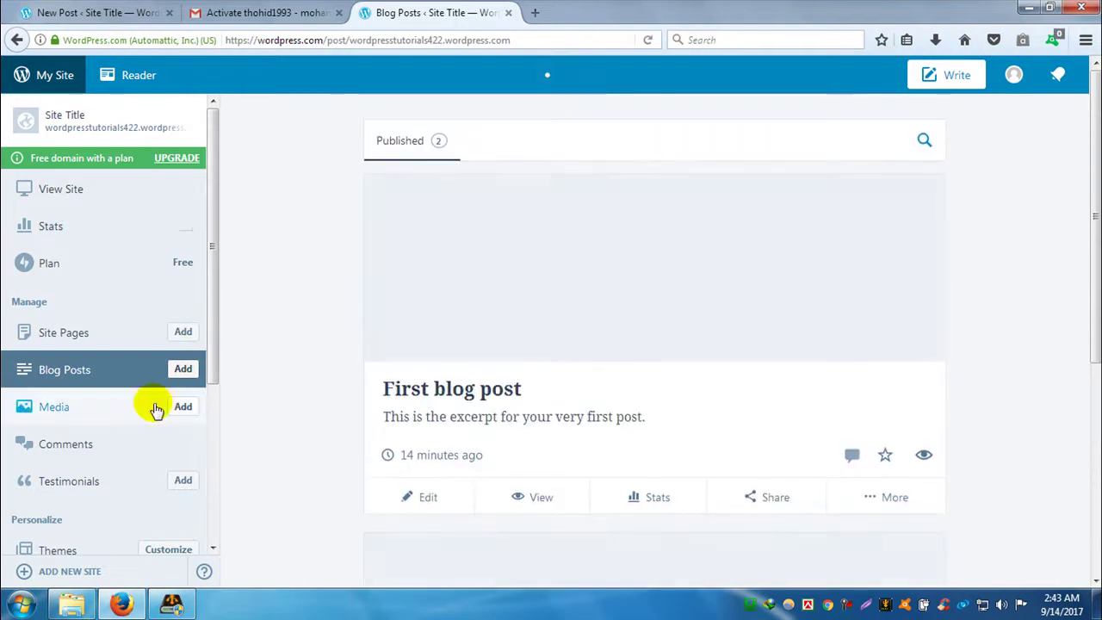
click(183, 370)
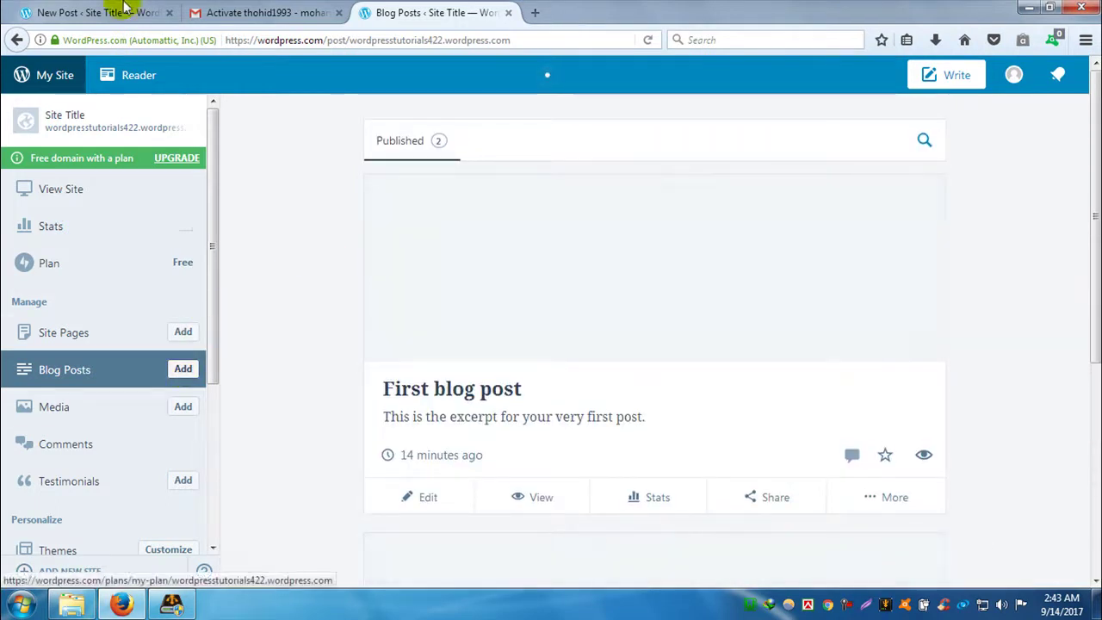
click(129, 12)
click(290, 202)
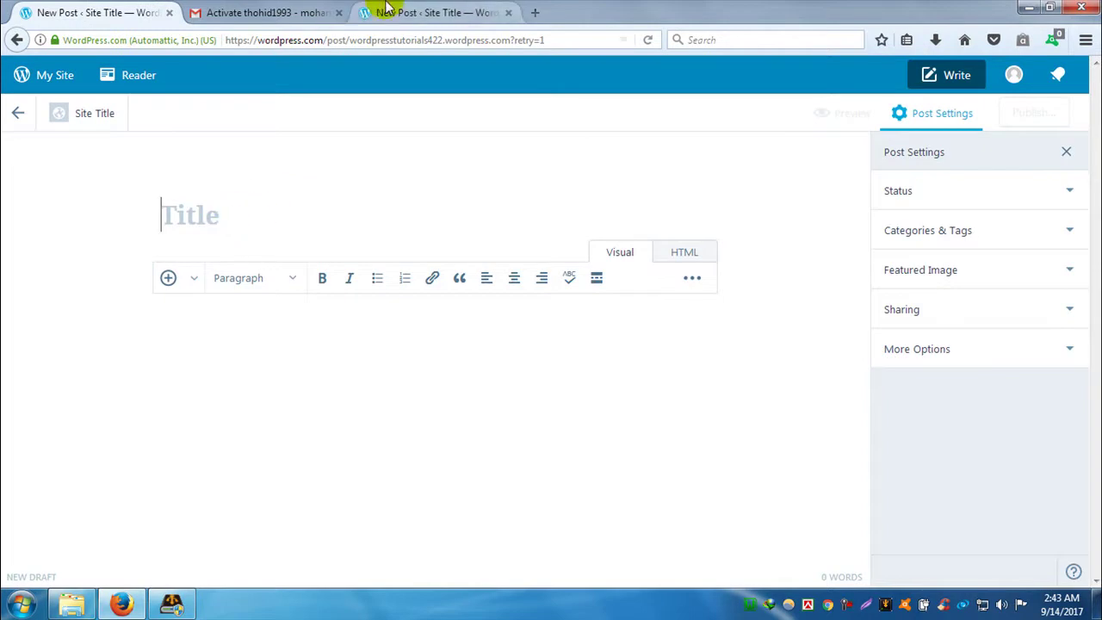
Step: Enter 'WordPress Tutorials' as the post title, correcting typos along the way
click(307, 222)
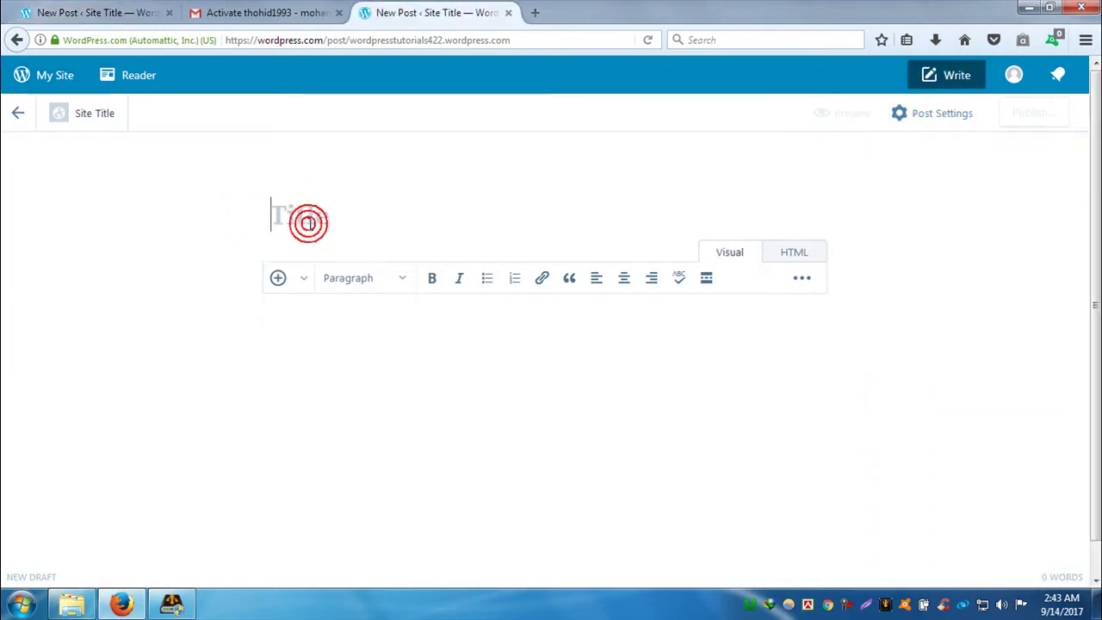
text(Wordpr)
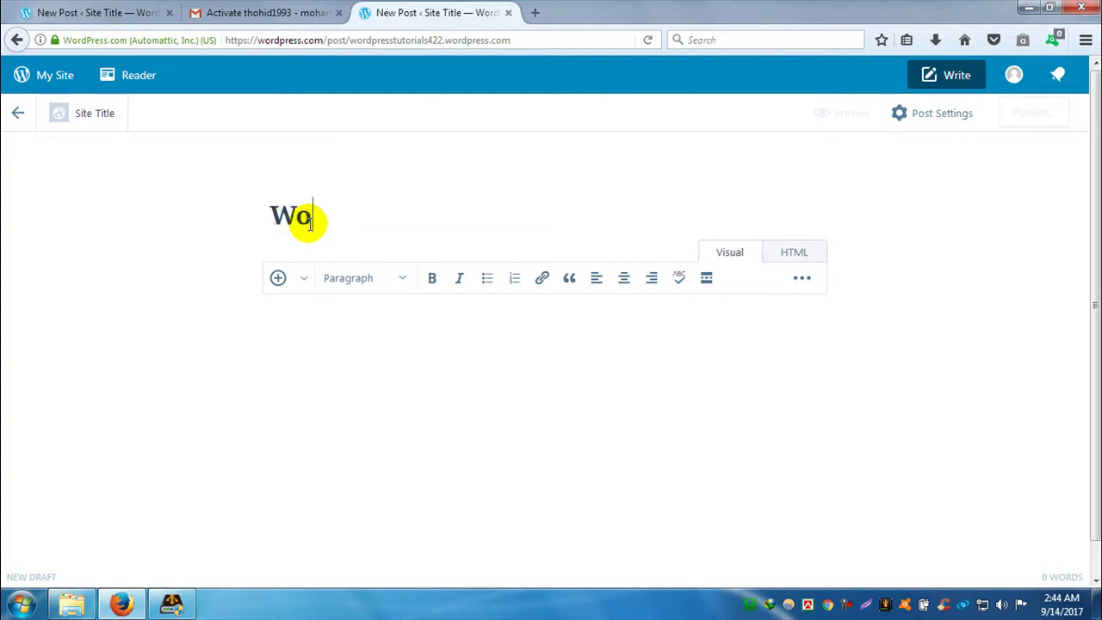
key(BackSpace)
key(BackSpace)
text(Press Tutorials)
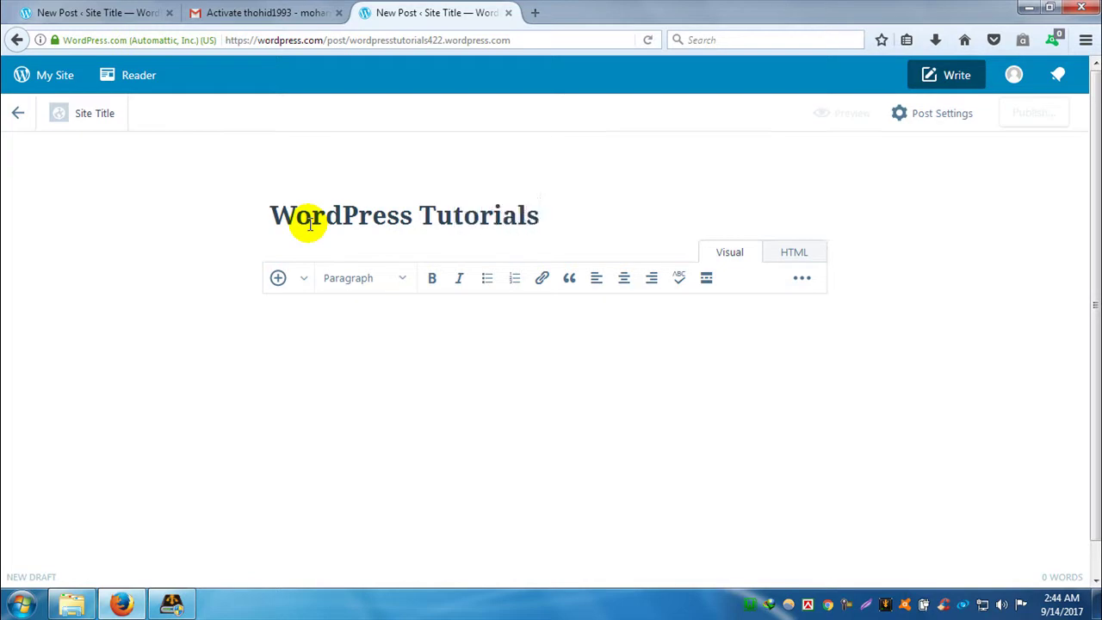
click(301, 323)
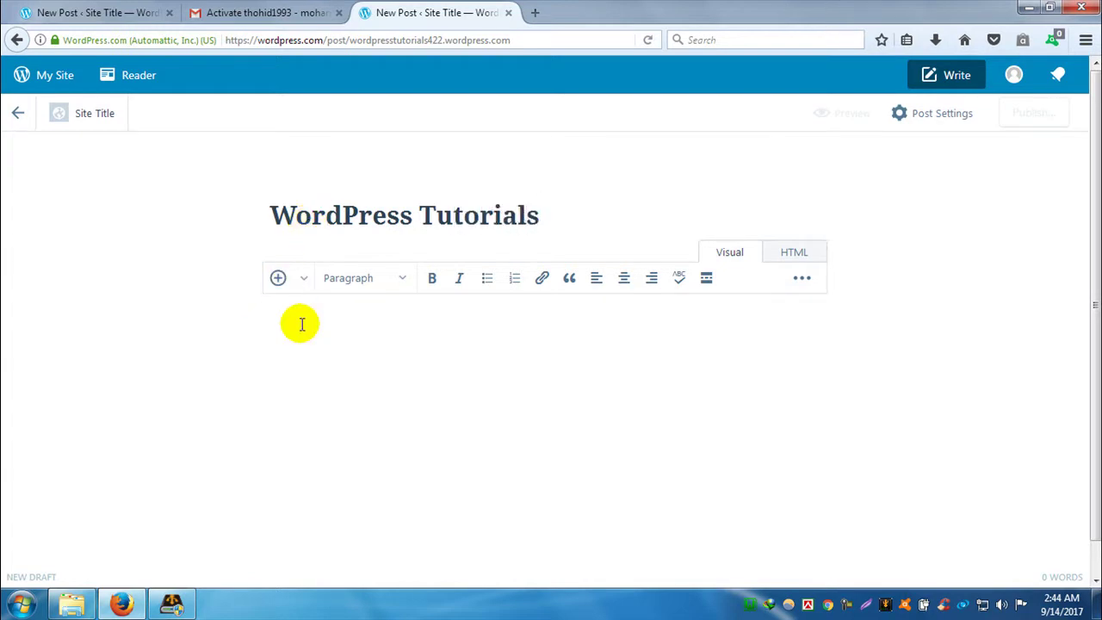
Step: Type 'WordPress is most popular free CMS software or platform' into the post body
text(W)
key(BackSpace)
text(Word)
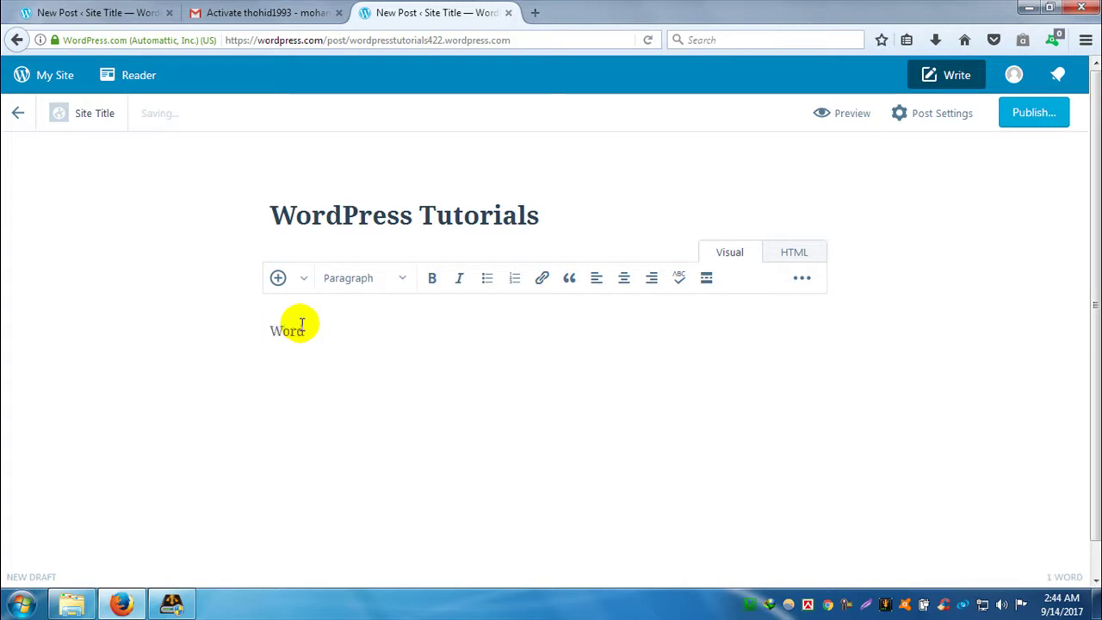
text(Pres is )
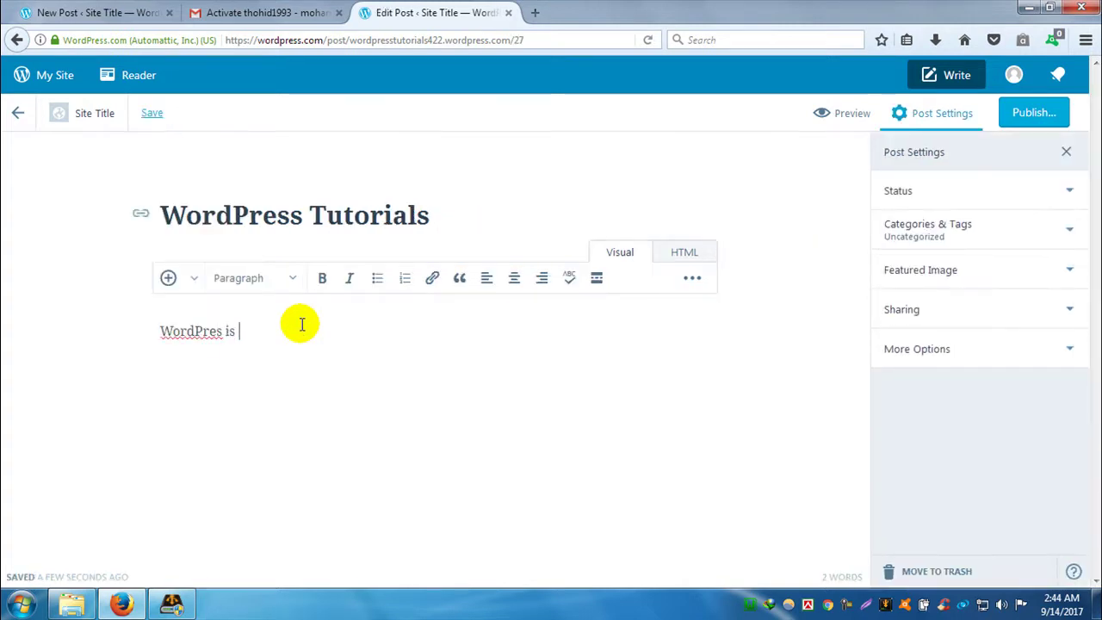
text(a)
key(BackSpace)
key(BackSpace)
key(BackSpace)
key(BackSpace)
key(BackSpace)
key(BackSpace)
text(s is most popul)
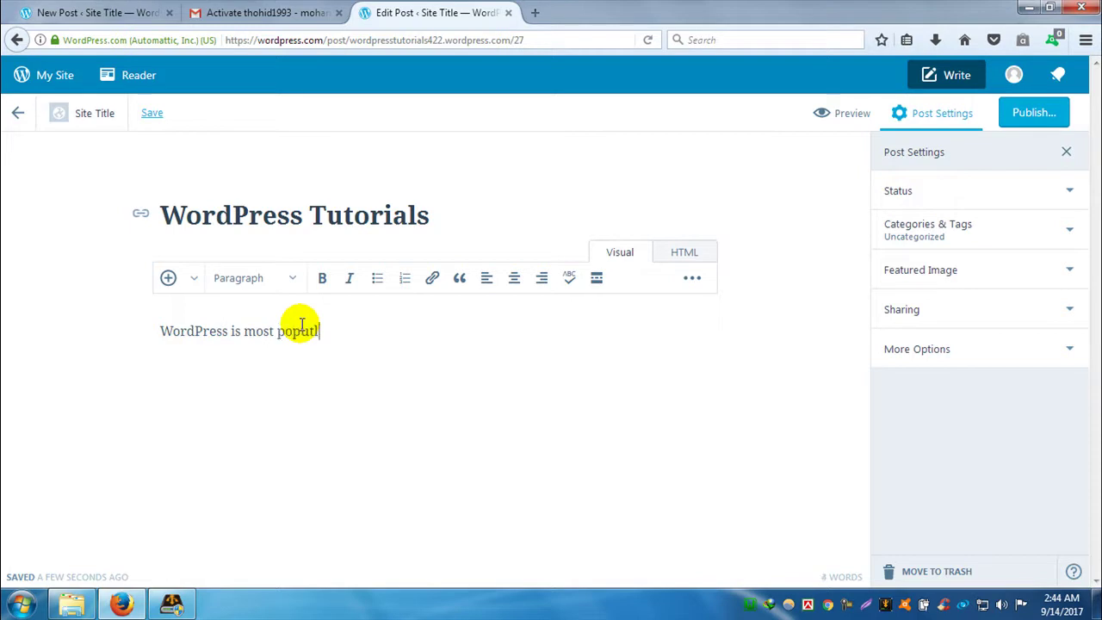
text(lar)
text( free)
text(ree)
text( CMS)
text( sof)
text(t)
text(ware)
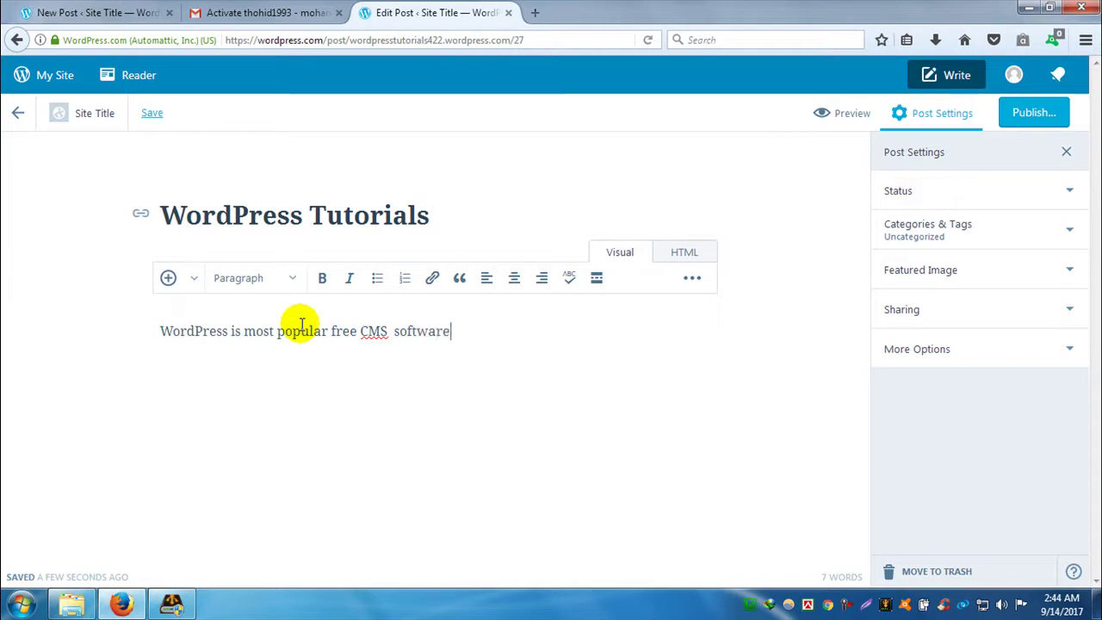
text( or plat)
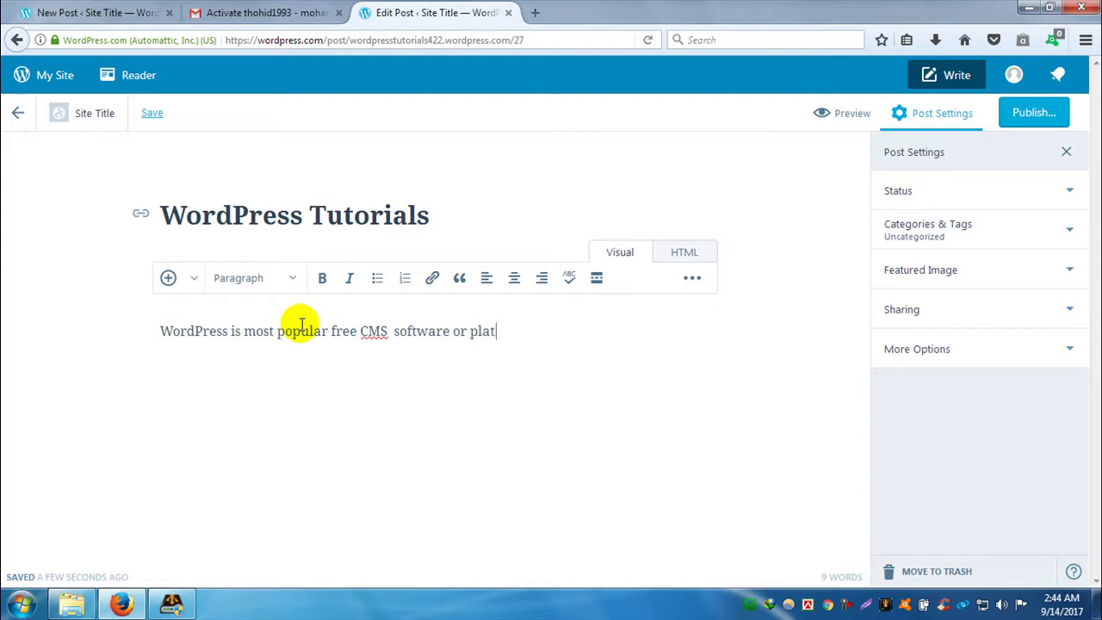
text(f)
key(BackSpace)
text(eform)
key(BackSpace)
key(BackSpace)
text(rom)
key(BackSpace)
key(BackSpace)
key(BackSpace)
text(orm)
key(BackSpace)
key(BackSpace)
key(BackSpace)
key(BackSpace)
key(BackSpace)
key(BackSpace)
Step: Continue the paragraph with 'for creating a new web site or blog site. for more details'
text(pl)
text(at)
text(form )
text(fo)
text(r creating )
text(a w)
text(new web is)
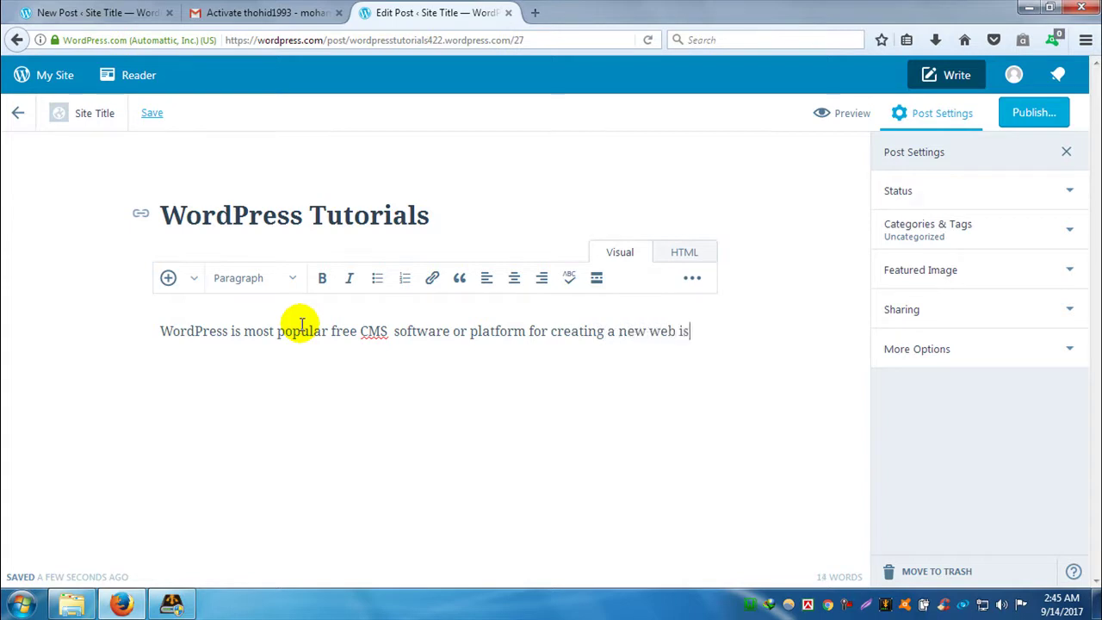
key(BackSpace)
key(BackSpace)
text(site or blog)
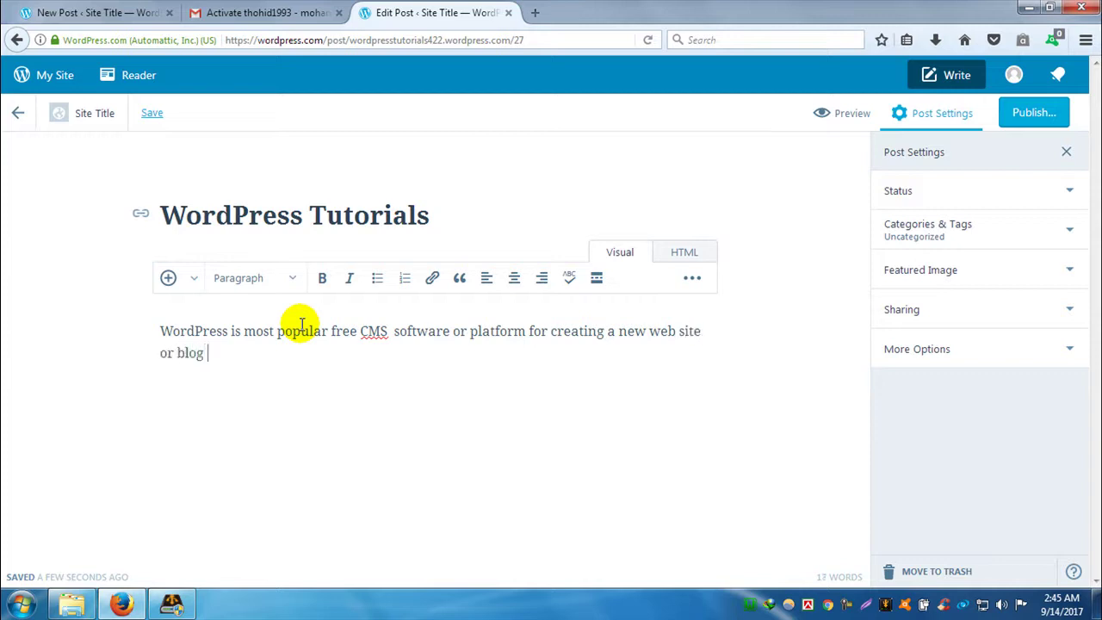
text( sli)
key(BackSpace)
key(BackSpace)
key(BackSpace)
text(ite. m)
text(Mor)
key(BackSpace)
key(BackSpace)
key(BackSpace)
text(for more)
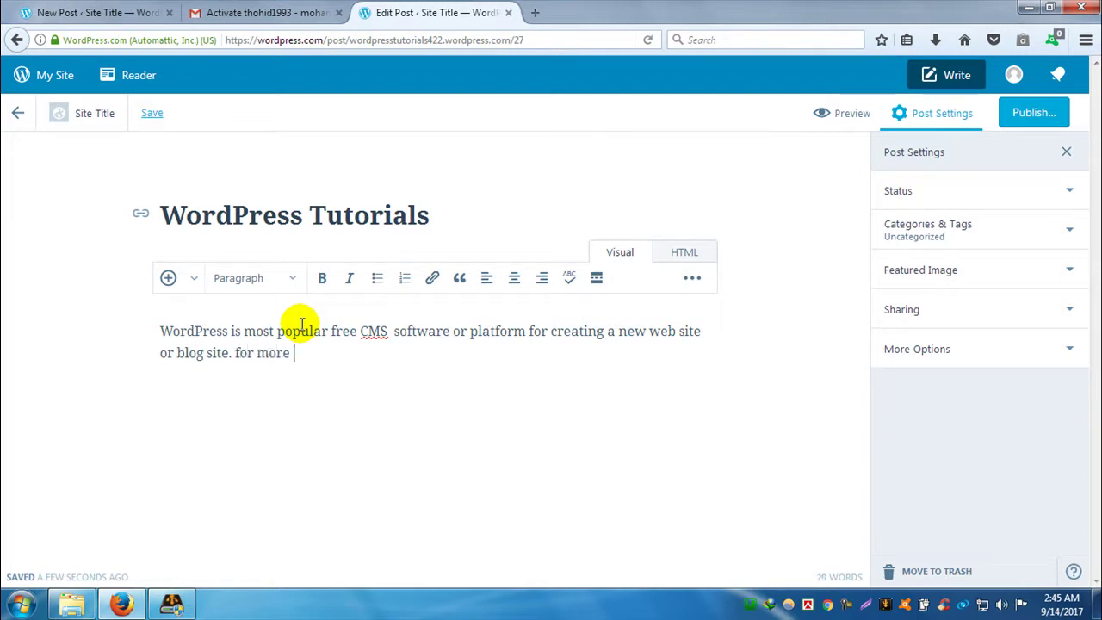
text( details)
click(433, 285)
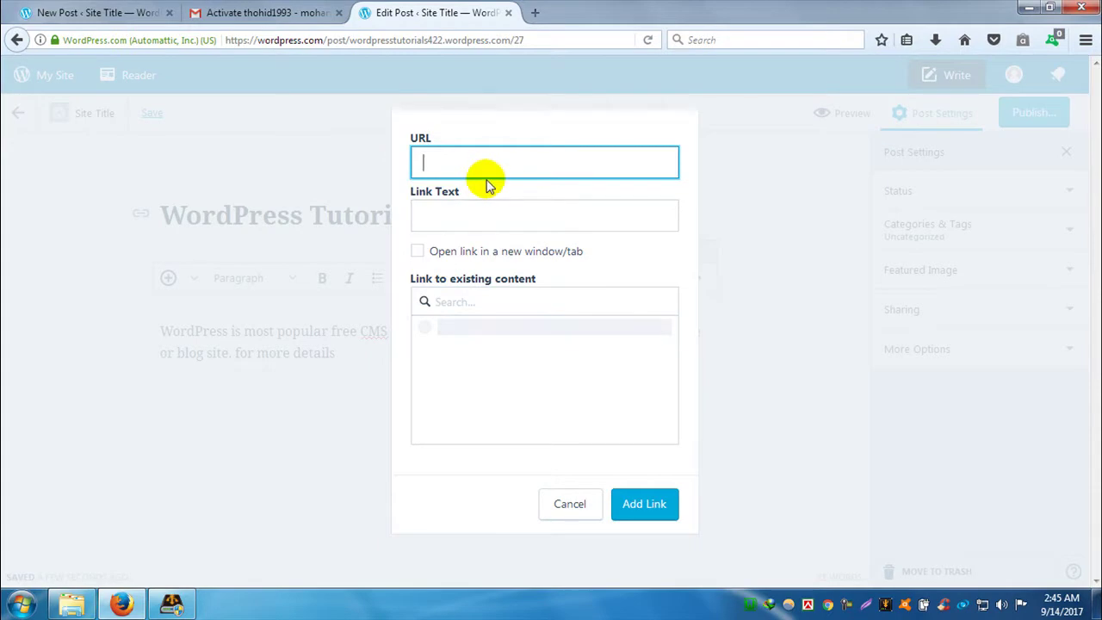
text(www)
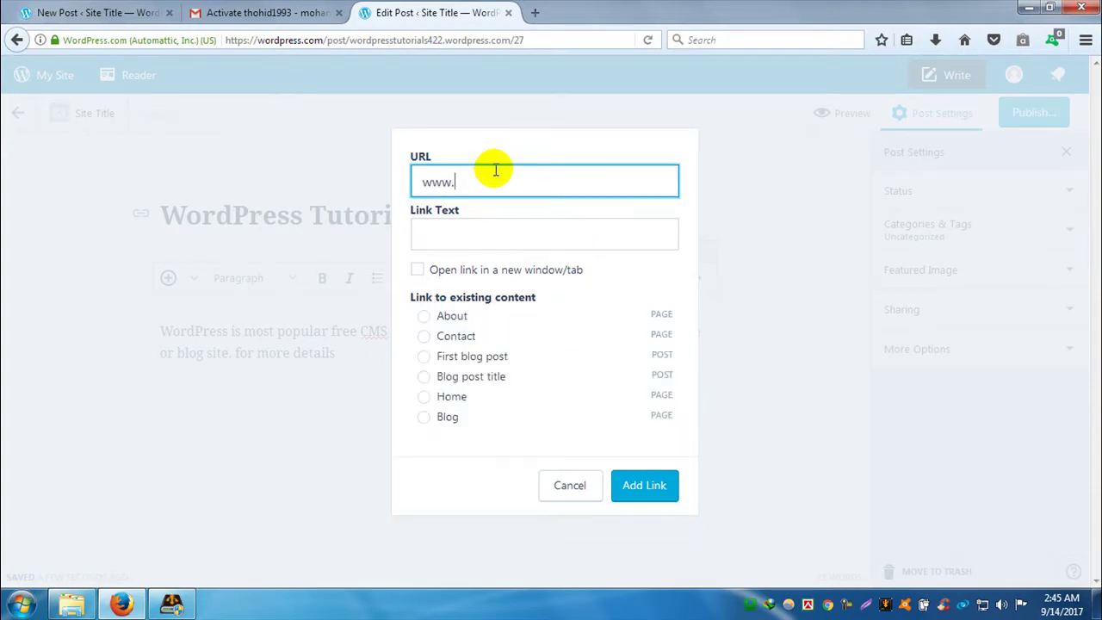
text(.wordpress.org)
click(488, 231)
text(Wof)
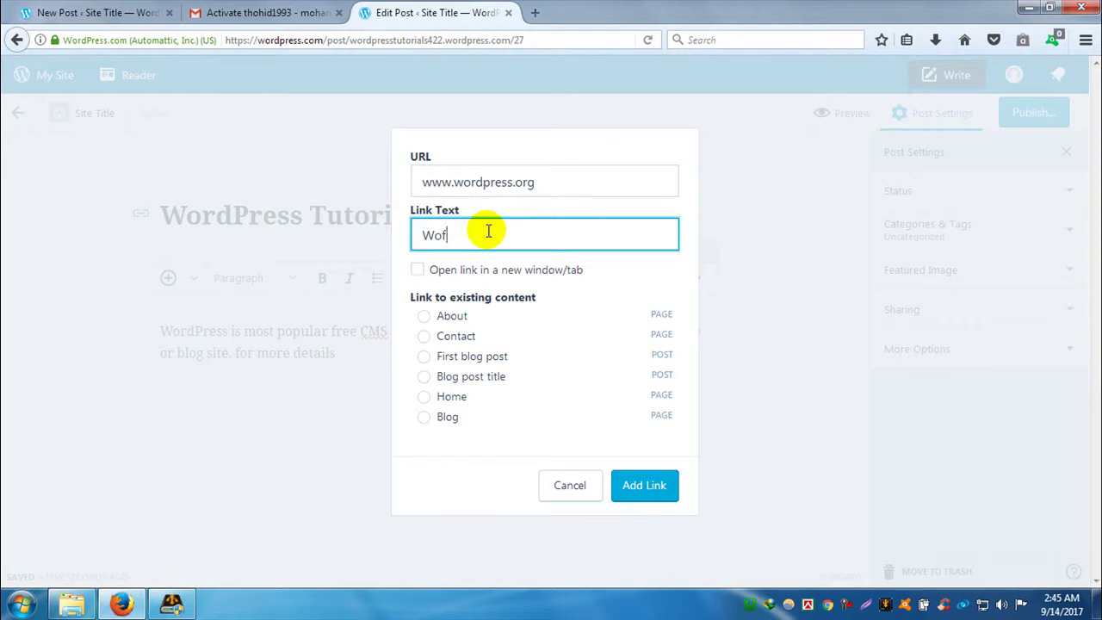
text(rpedpress web site)
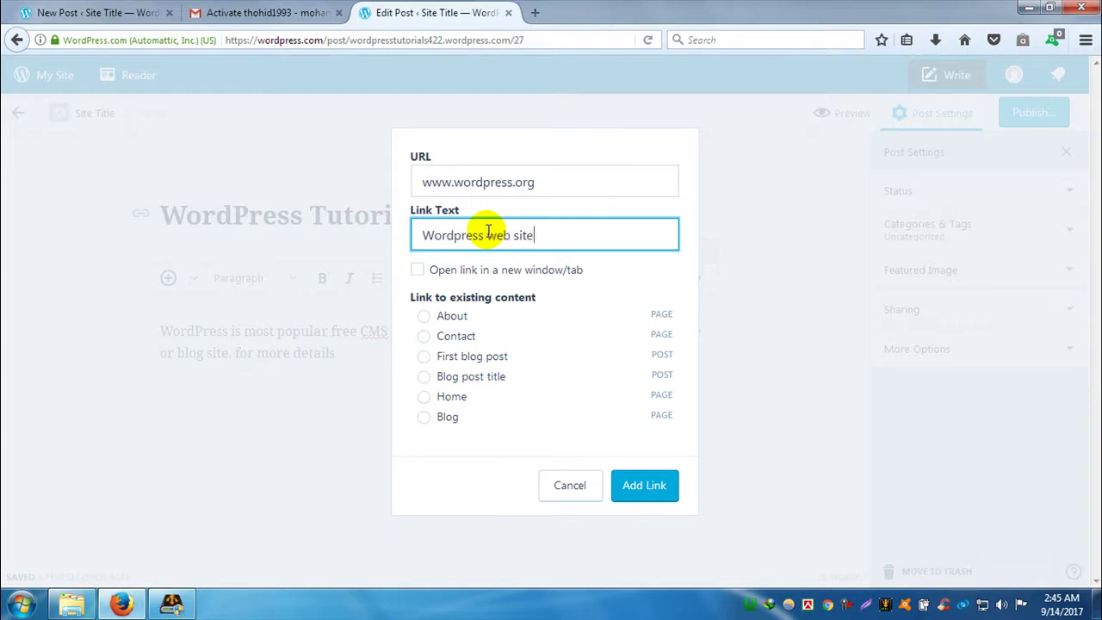
click(418, 270)
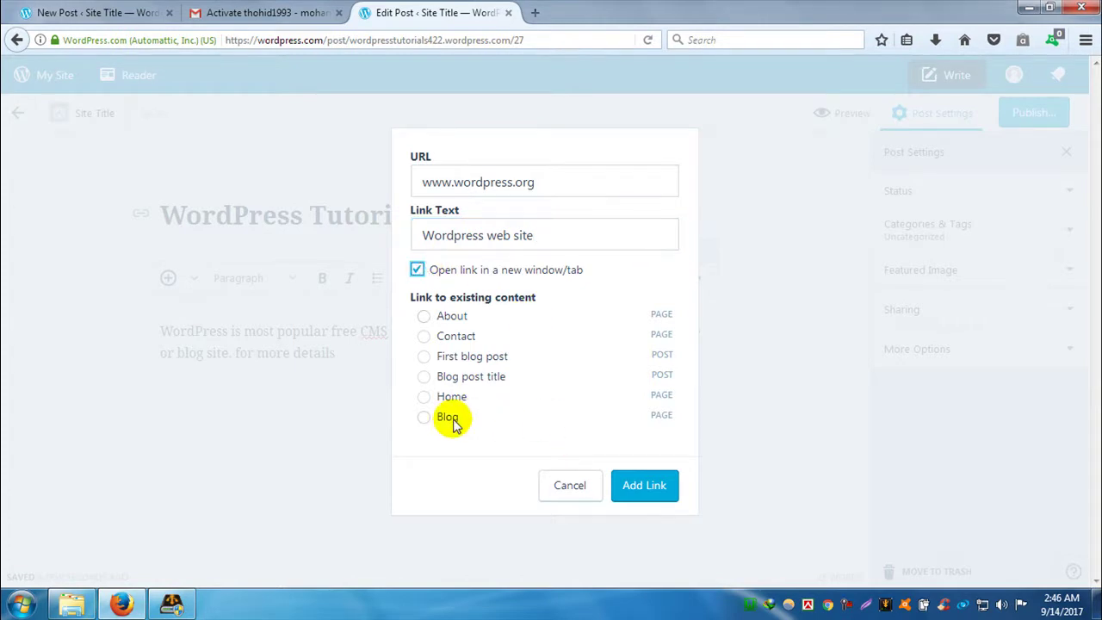
click(463, 365)
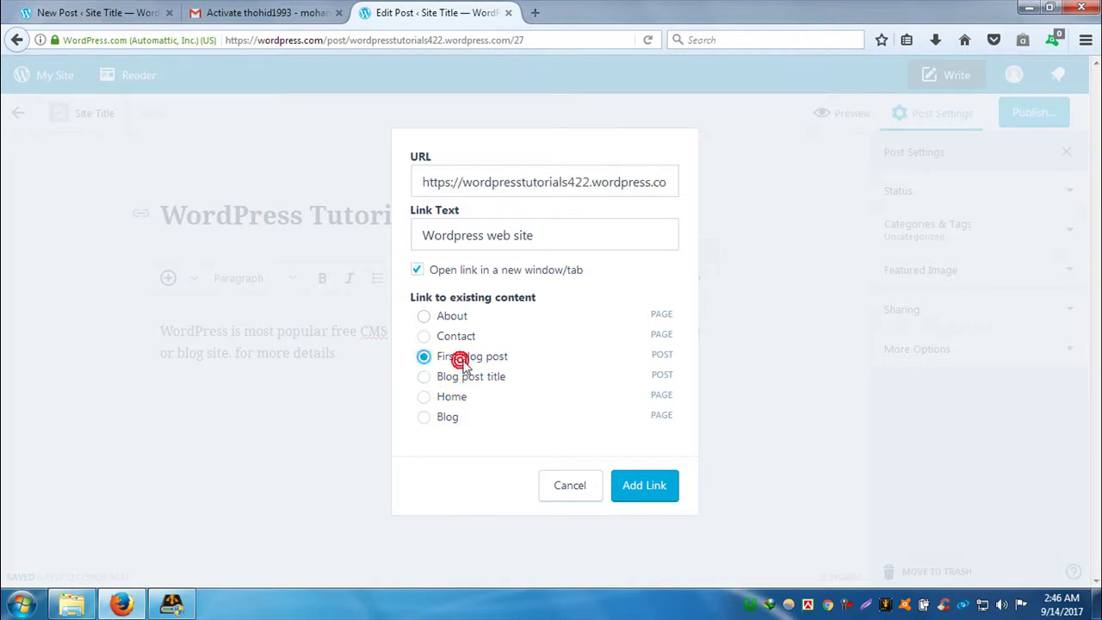
Step: Insert the 'Wordpress web site' link and publish the post with Public visibility
click(654, 500)
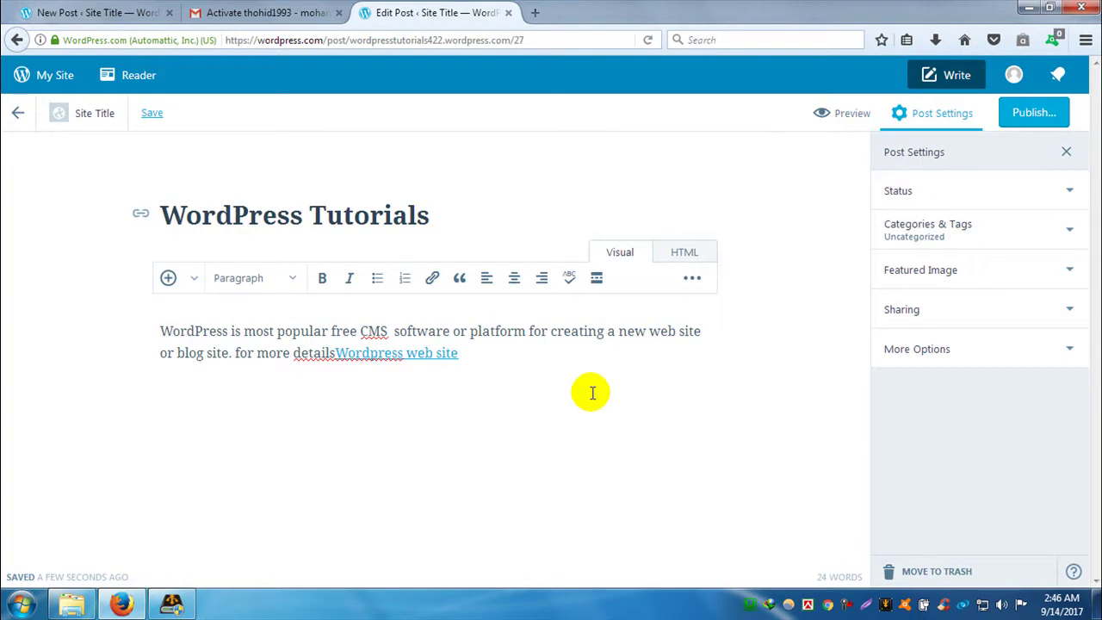
click(1033, 113)
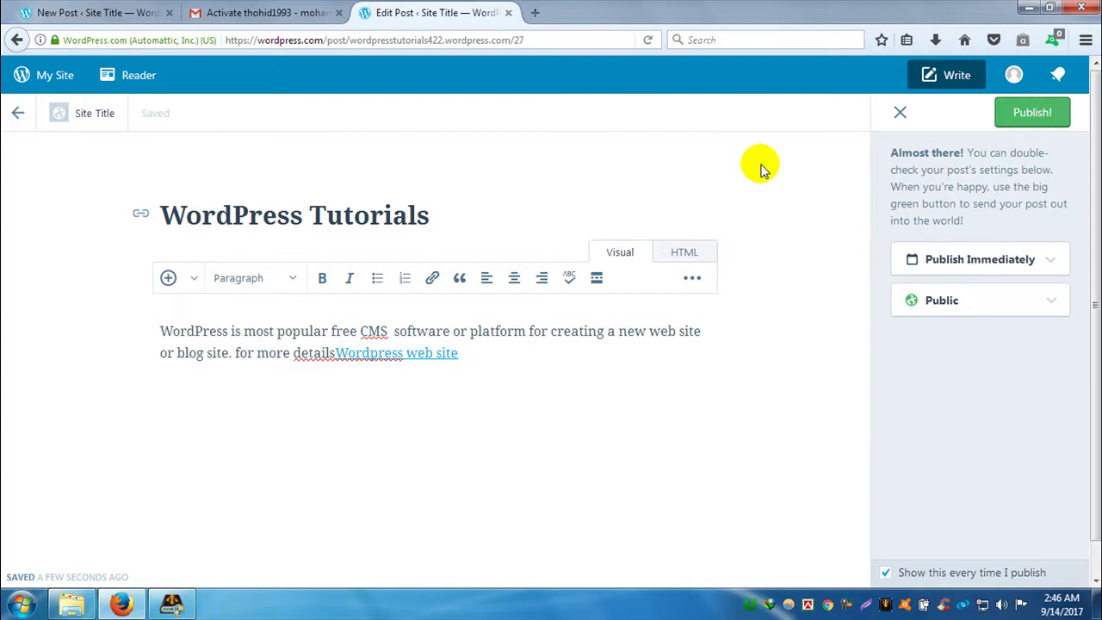
scroll(757, 172, down, 1)
scroll(757, 172, up, 1)
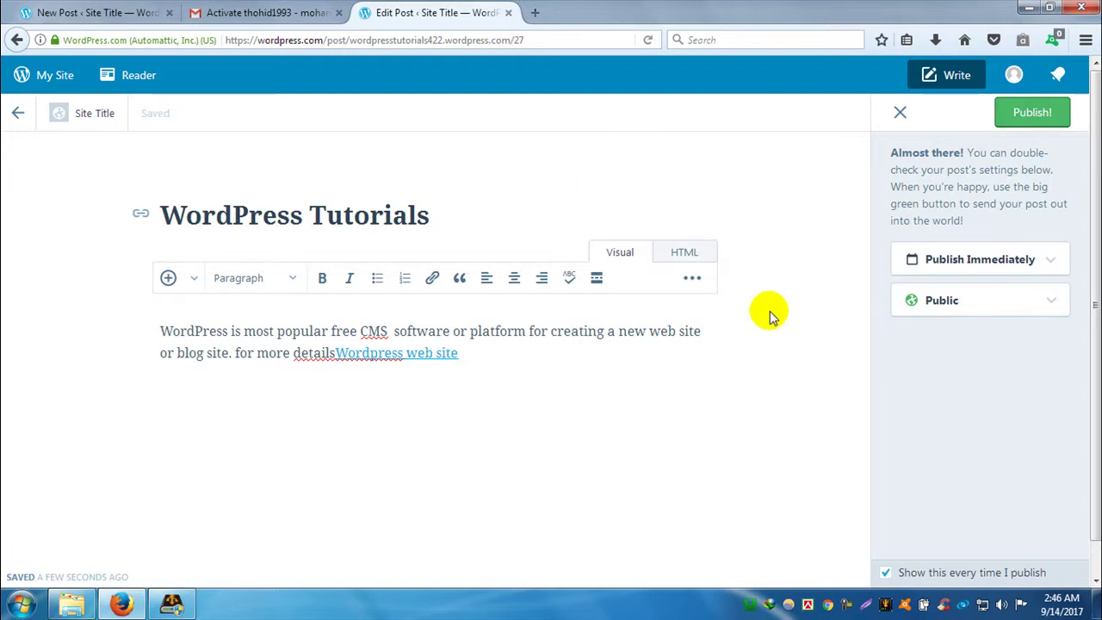
click(915, 297)
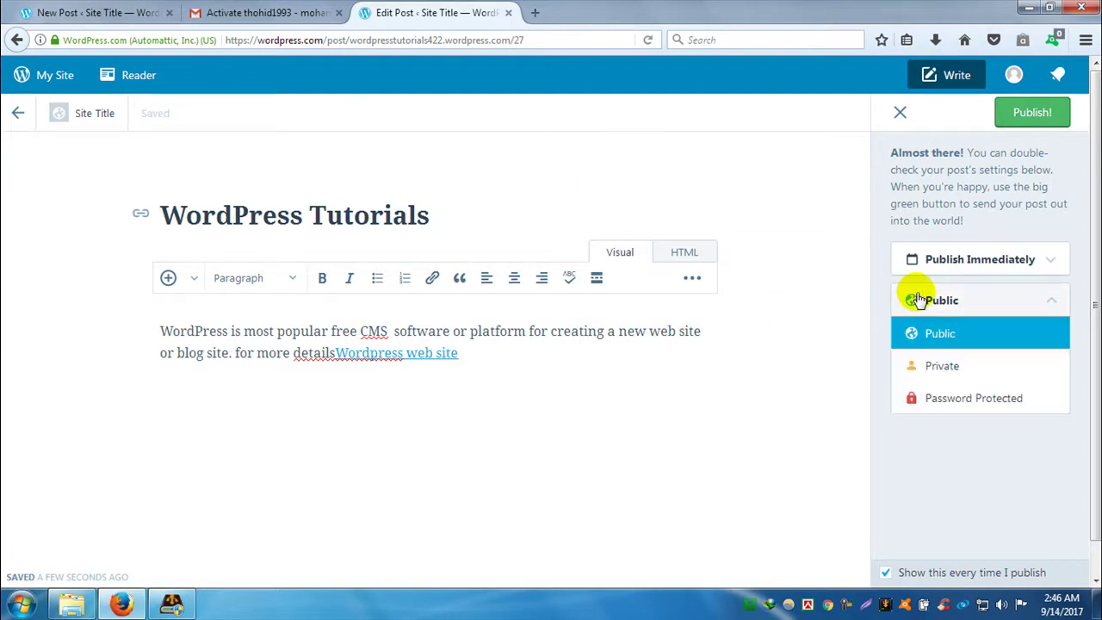
click(1024, 113)
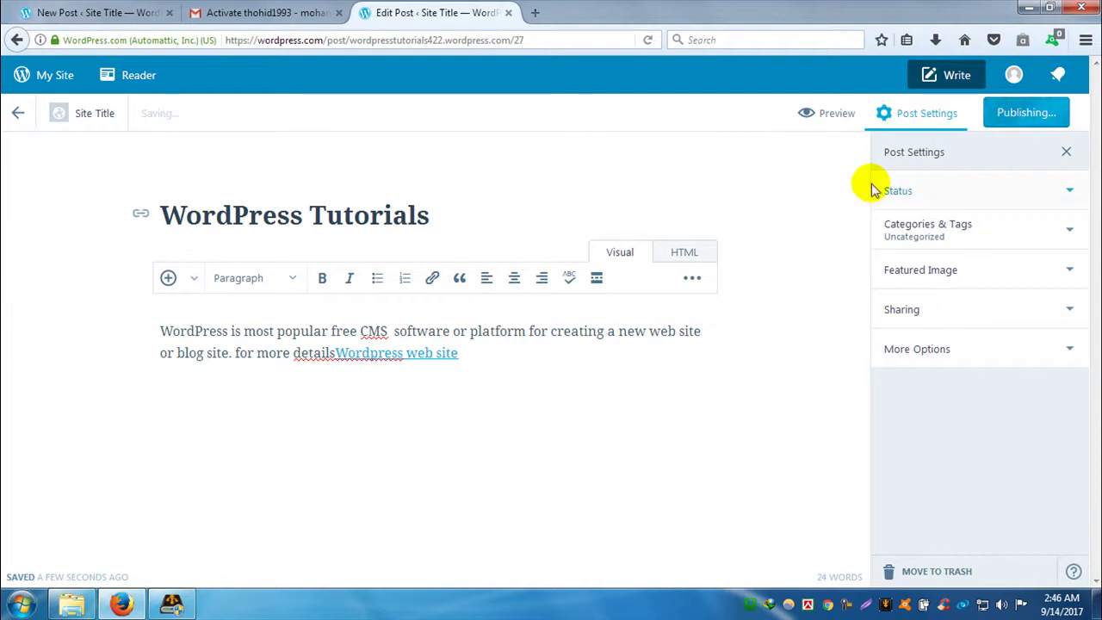
Step: Preview the published WordPress Tutorials post, check the Desktop device options, then open a blank browser tab
click(69, 110)
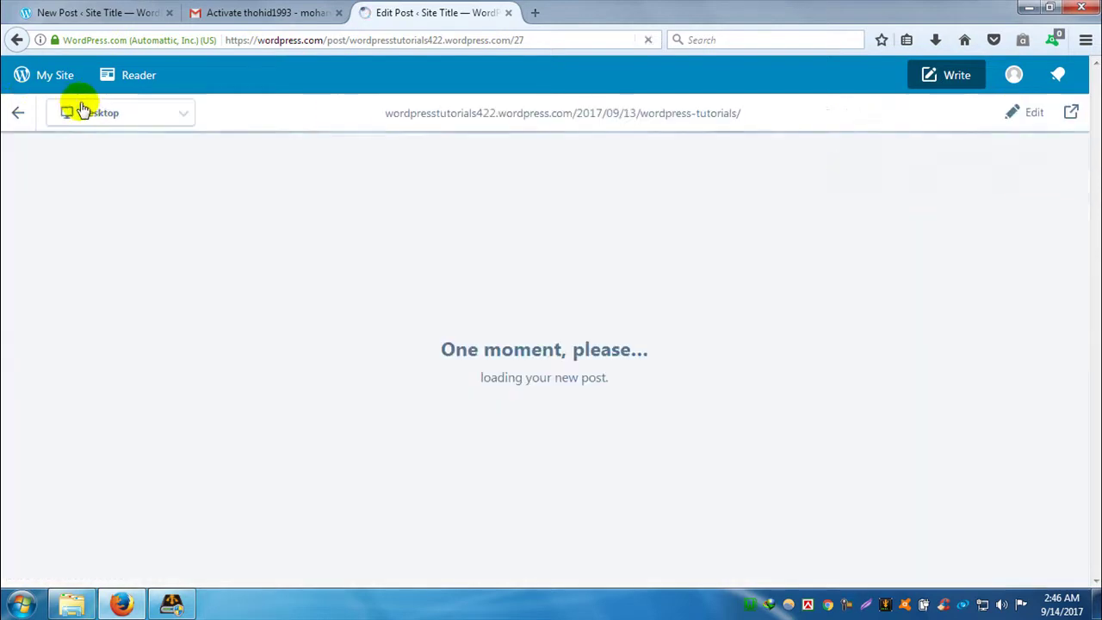
click(84, 111)
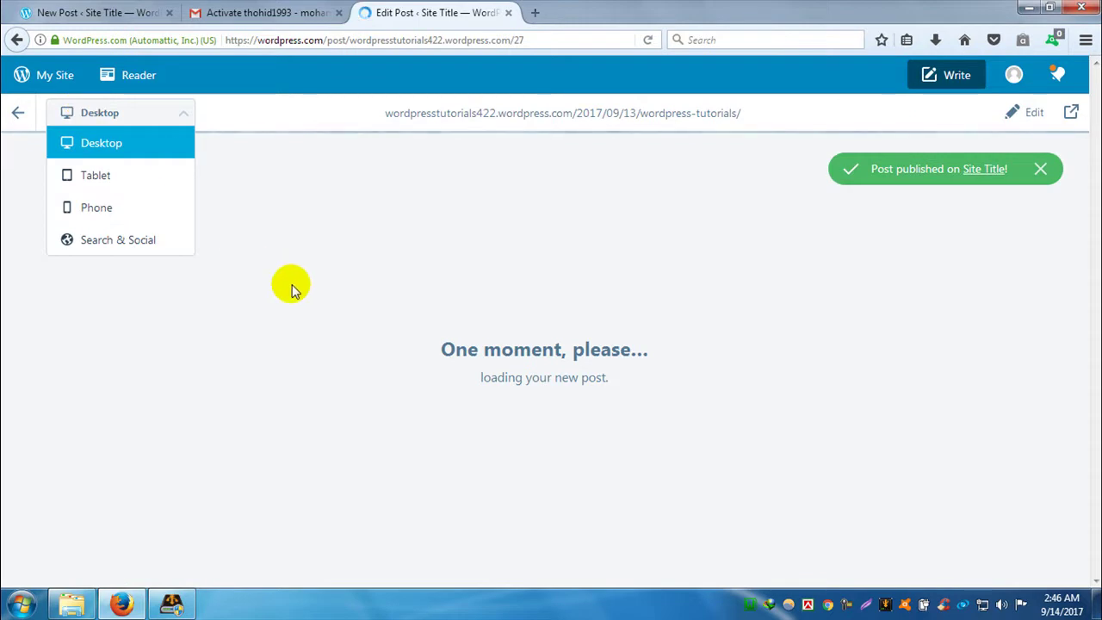
click(293, 10)
click(430, 11)
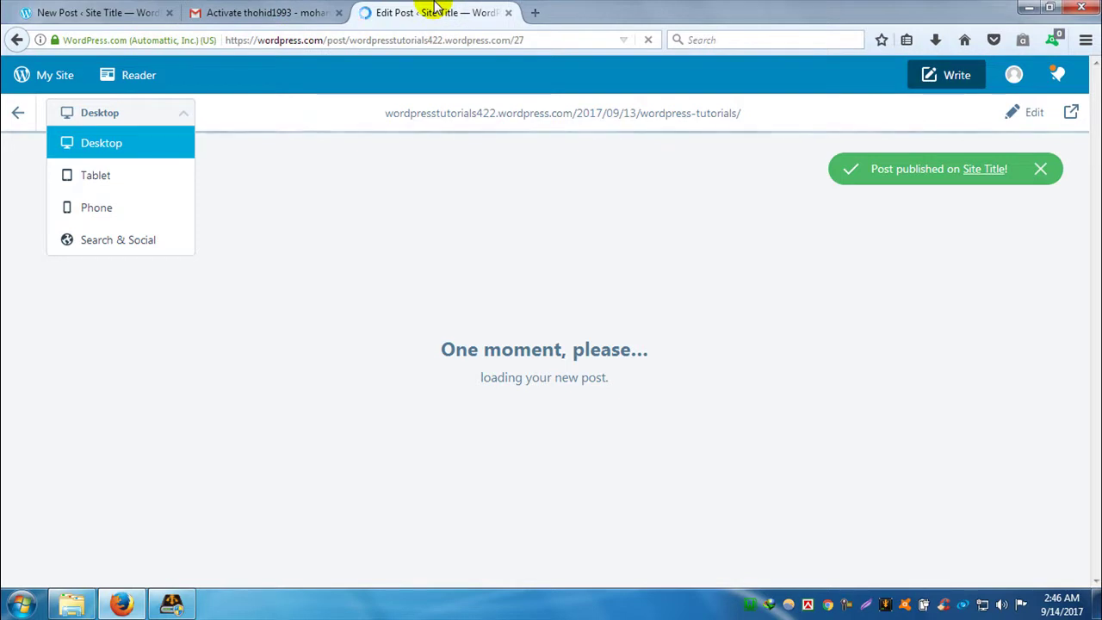
click(530, 11)
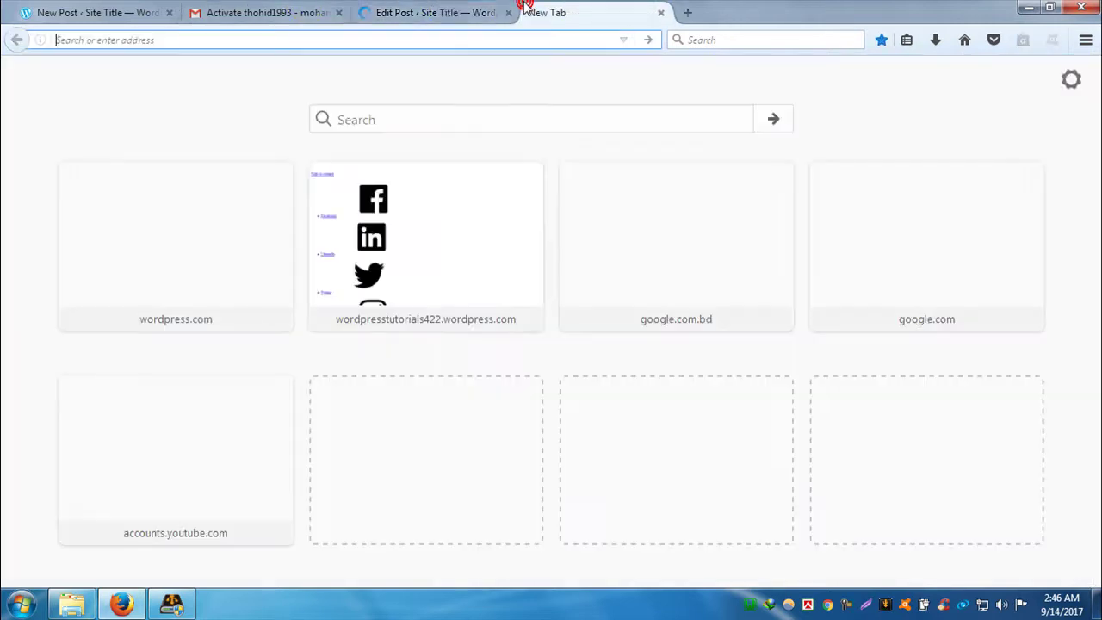
Step: Load YouTube in the new tab, then browse the other tabs and go back a page in the editor
text(youtube.com/)
key(Return)
click(443, 37)
click(455, 11)
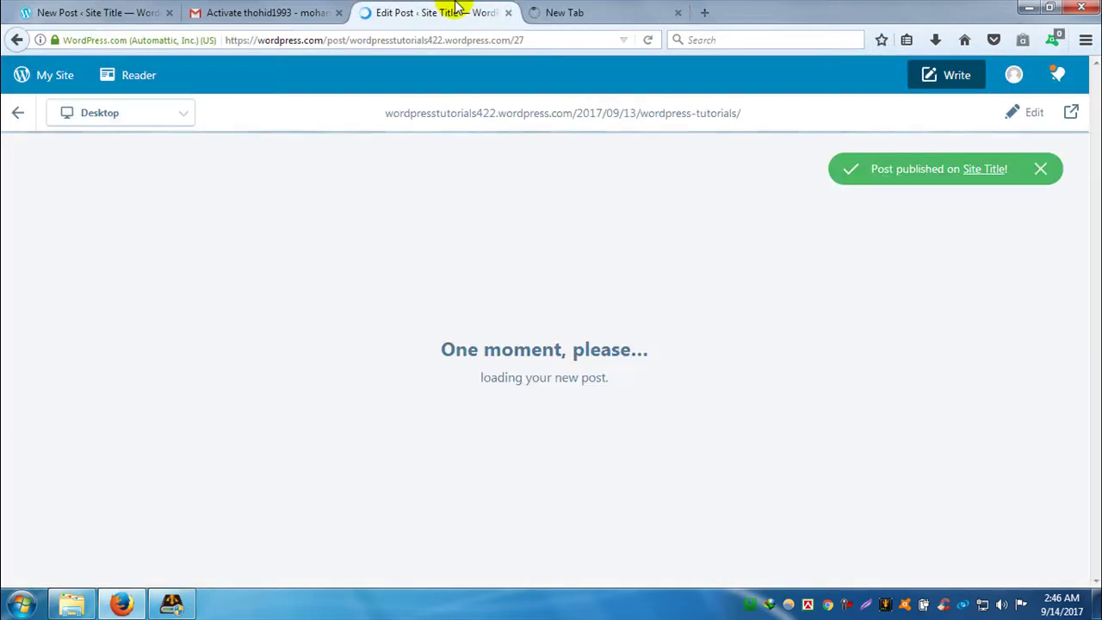
click(248, 12)
click(75, 18)
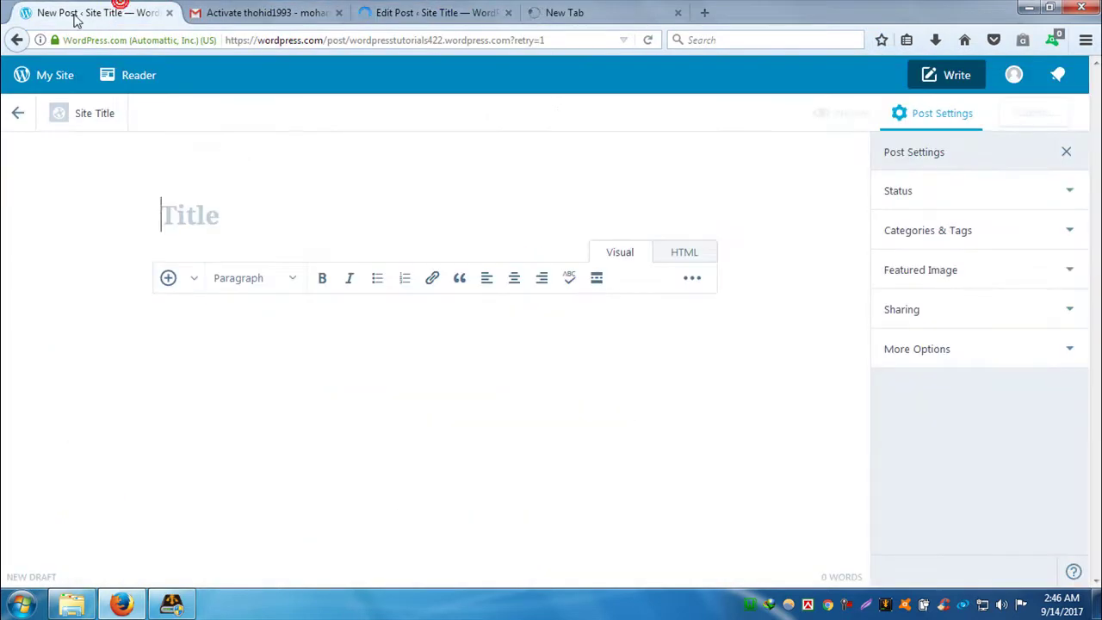
click(17, 40)
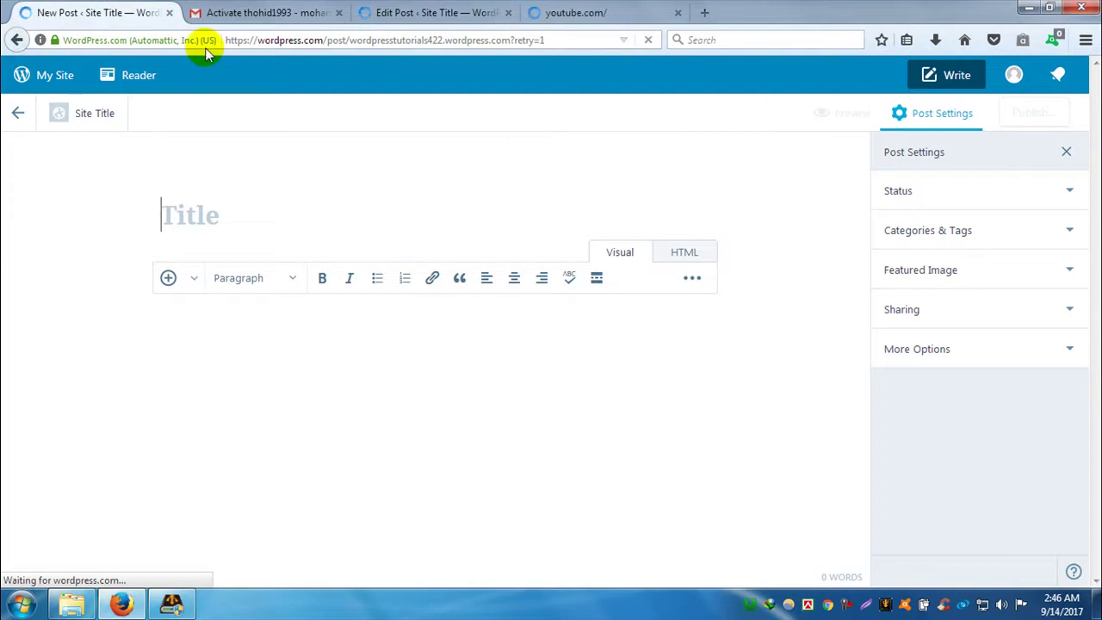
Step: Cycle through the YouTube, activation email and editor tabs, ending on the post preview
click(637, 9)
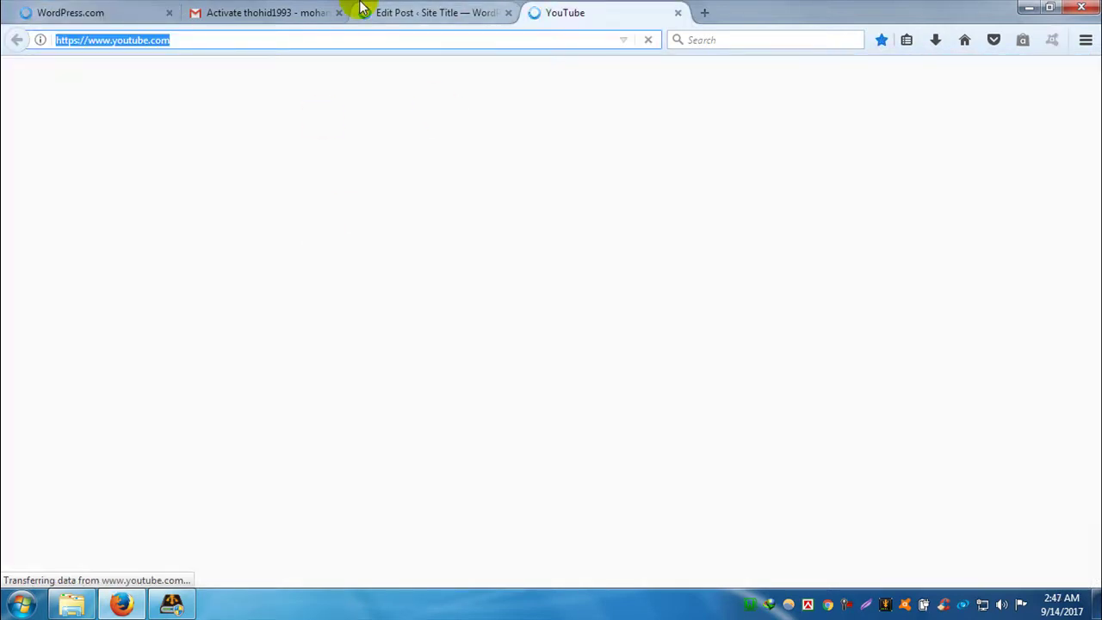
click(402, 8)
click(225, 12)
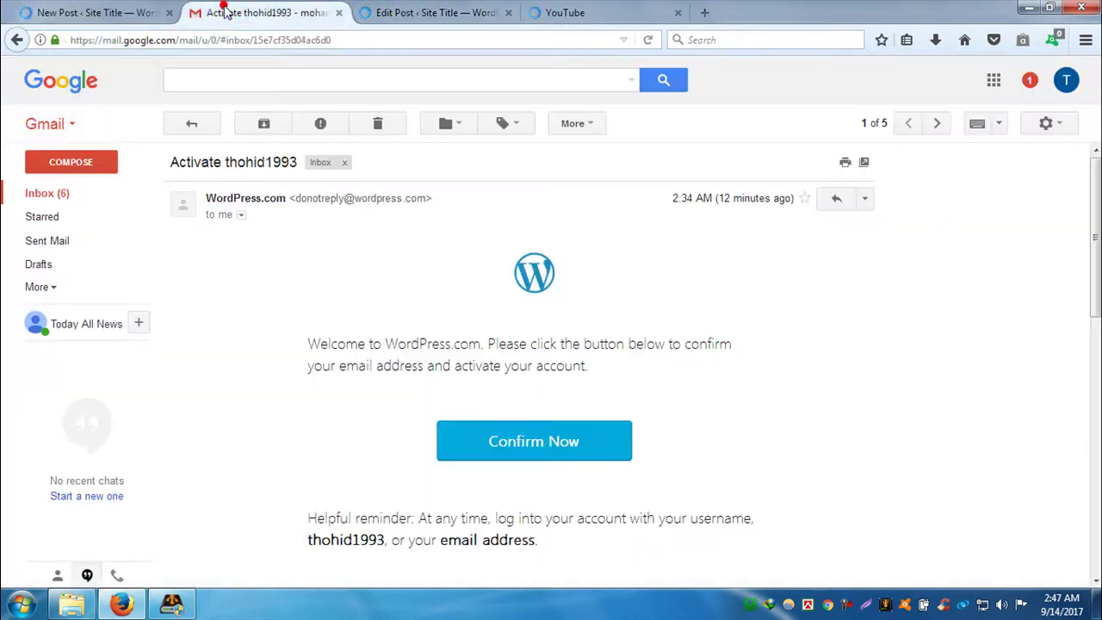
click(105, 11)
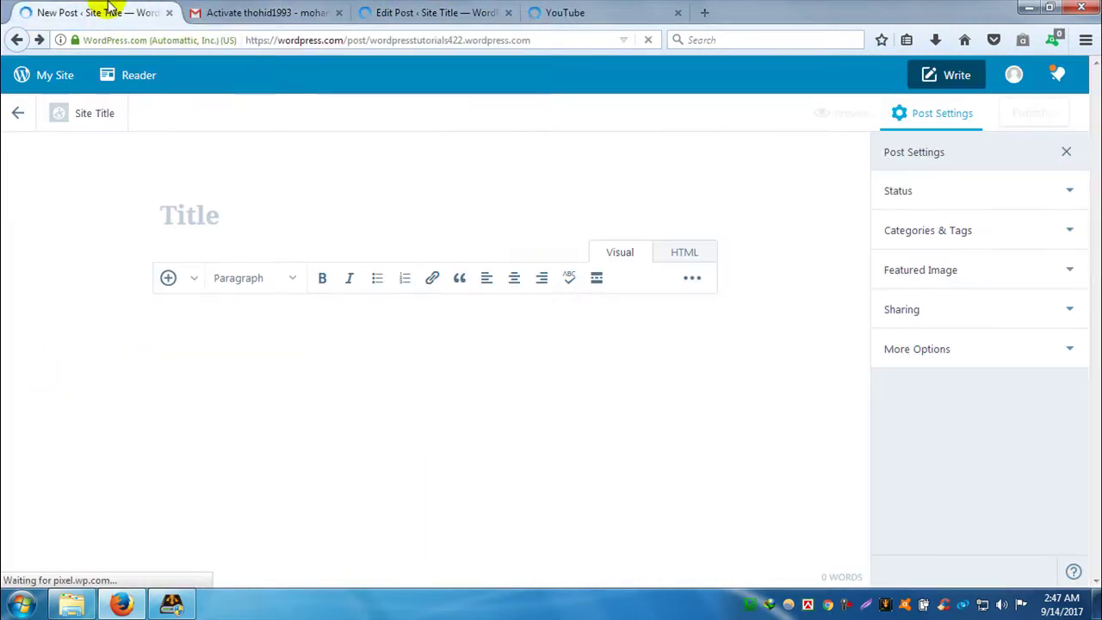
click(457, 10)
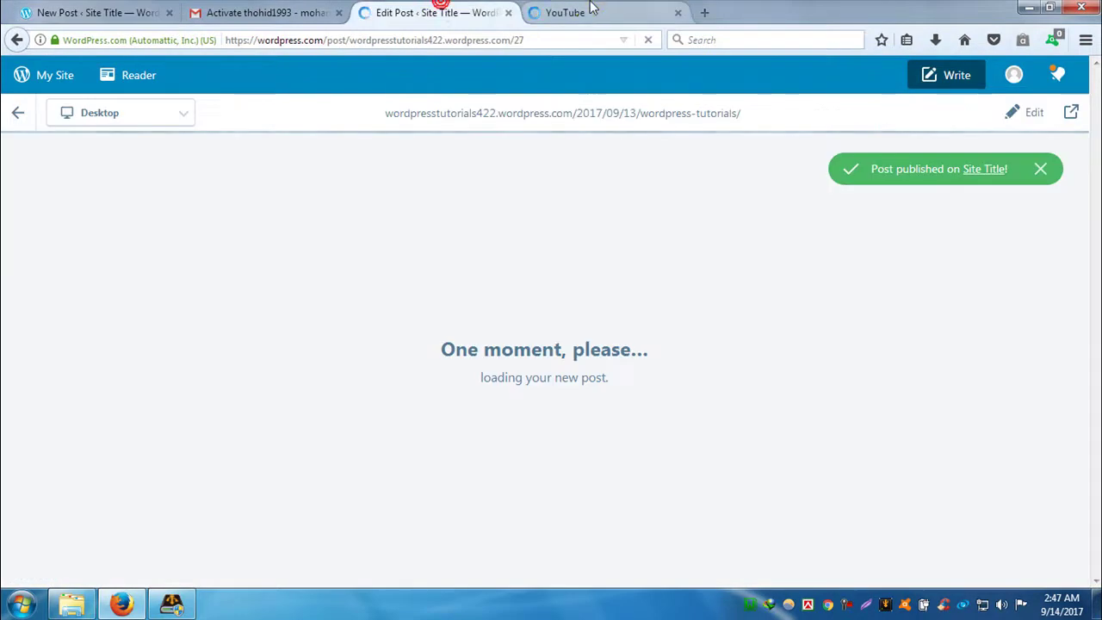
click(591, 10)
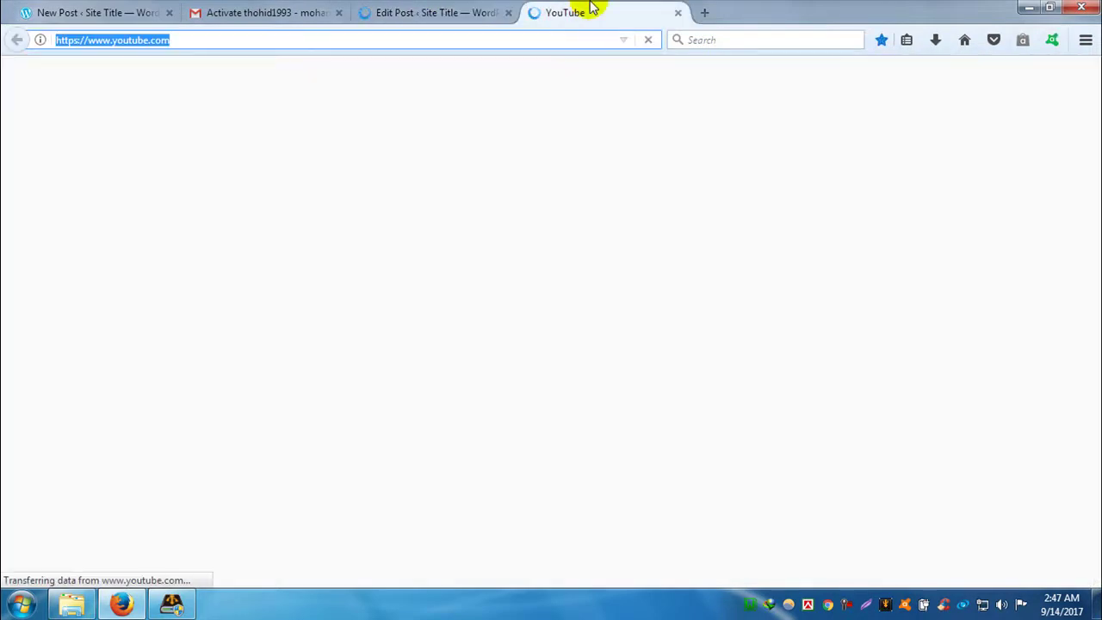
click(401, 10)
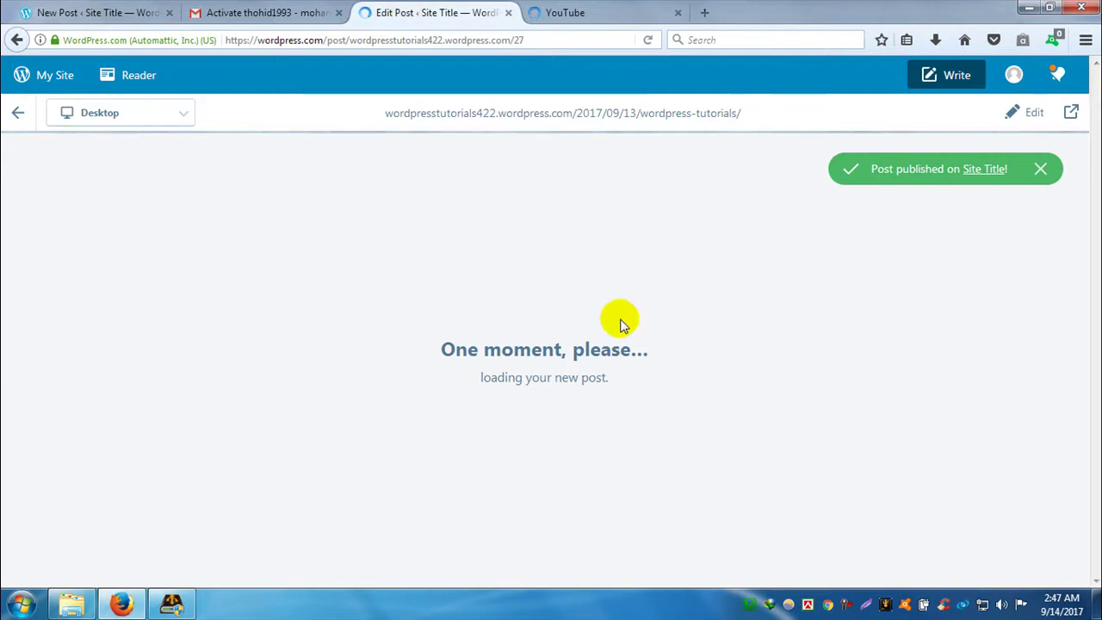
click(843, 602)
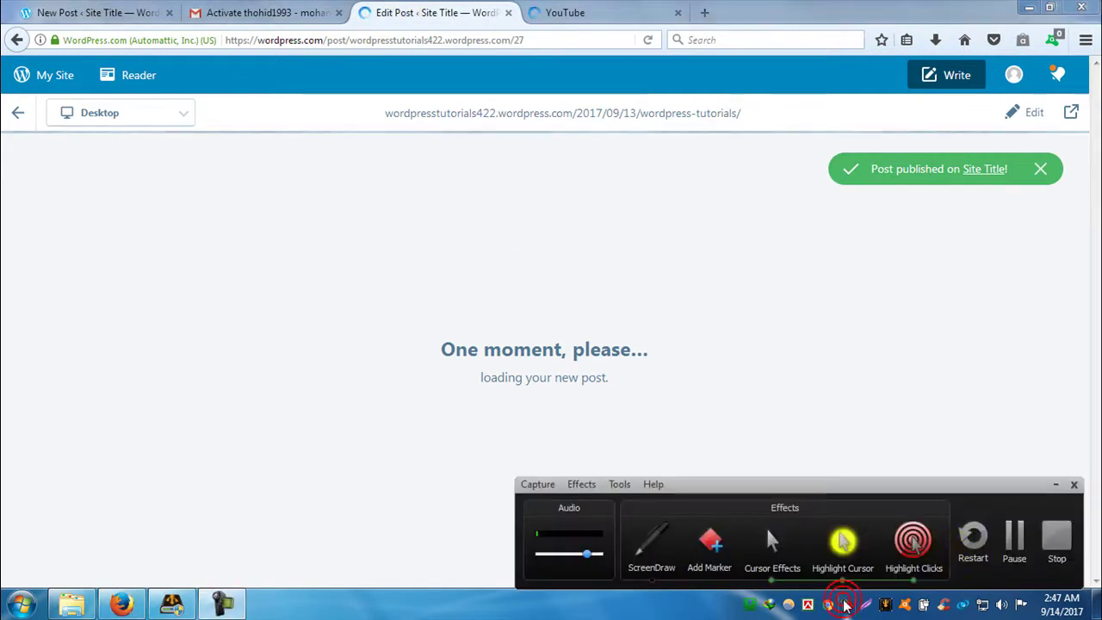
click(977, 537)
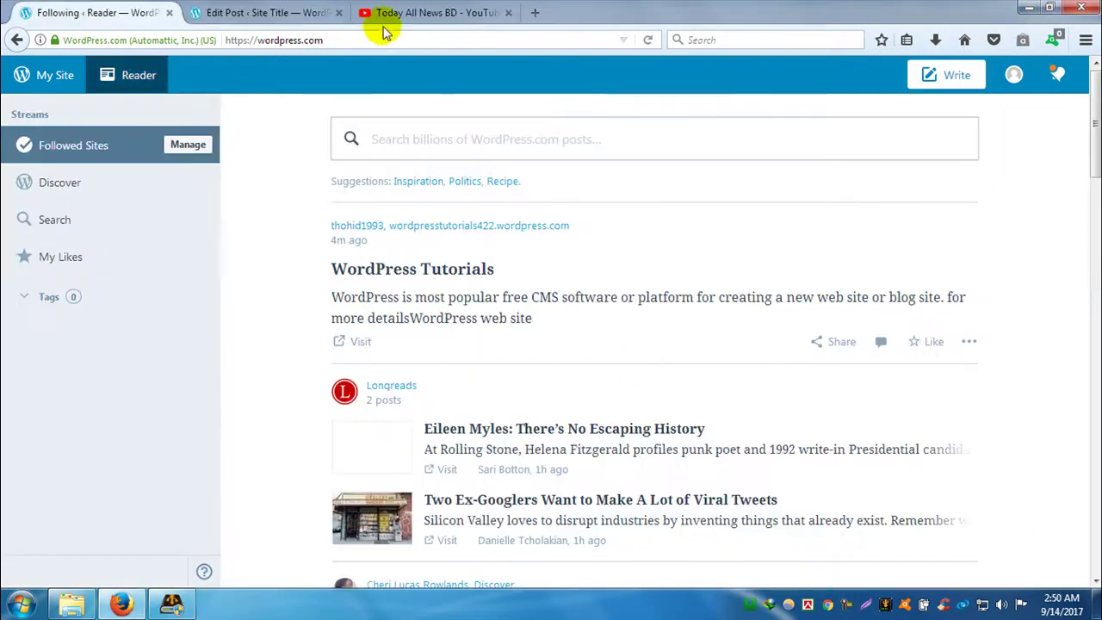
click(398, 13)
click(275, 12)
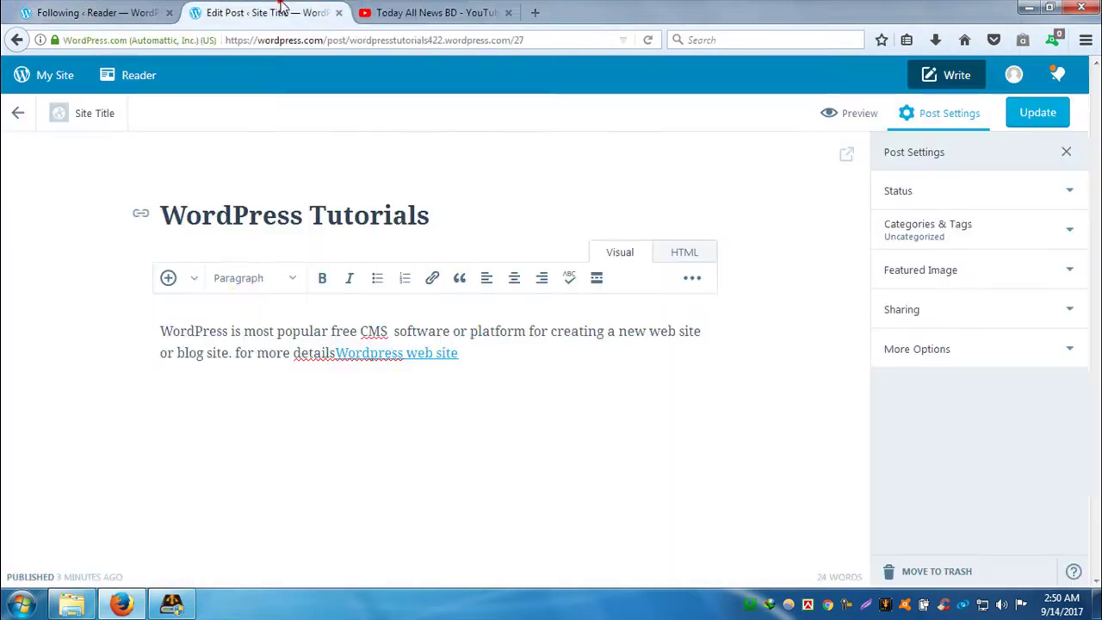
click(94, 12)
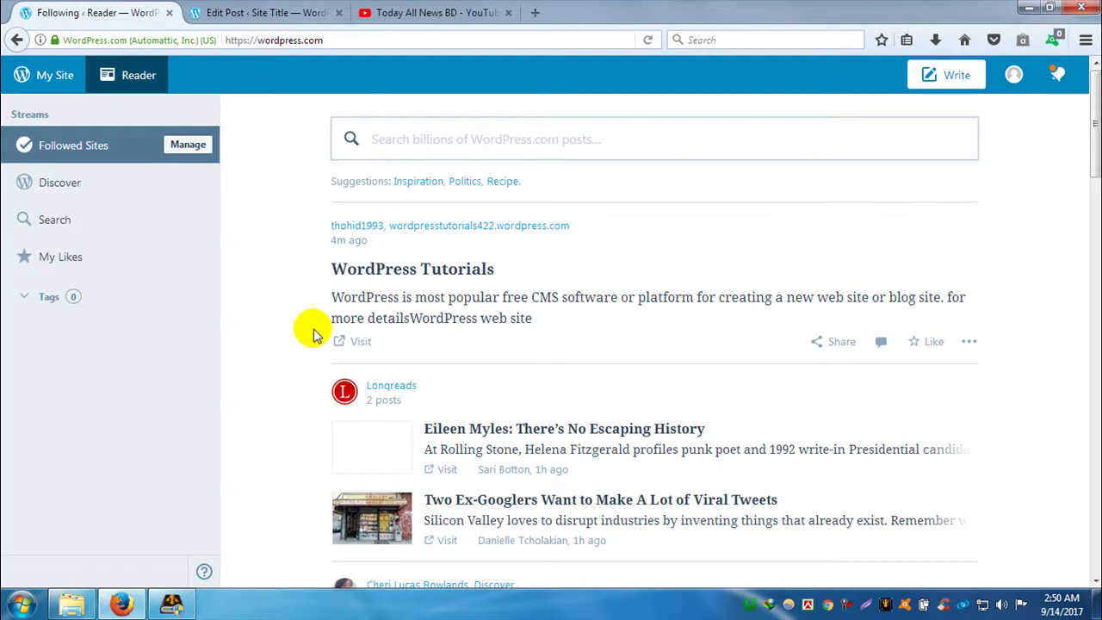
scroll(312, 329, down, 6)
scroll(312, 330, down, 7)
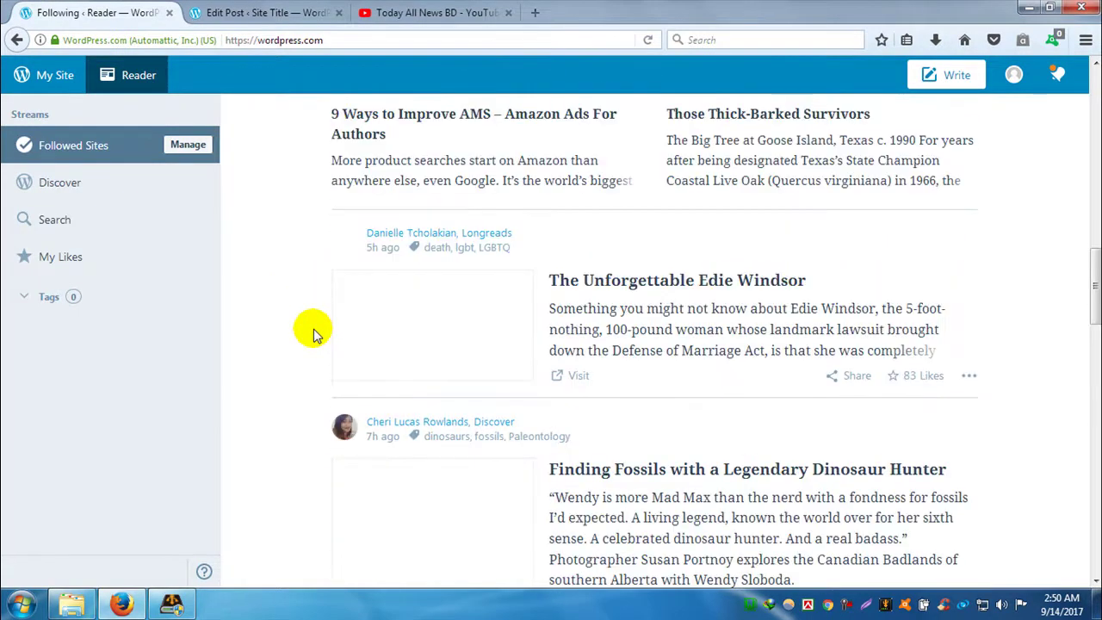
scroll(312, 330, down, 3)
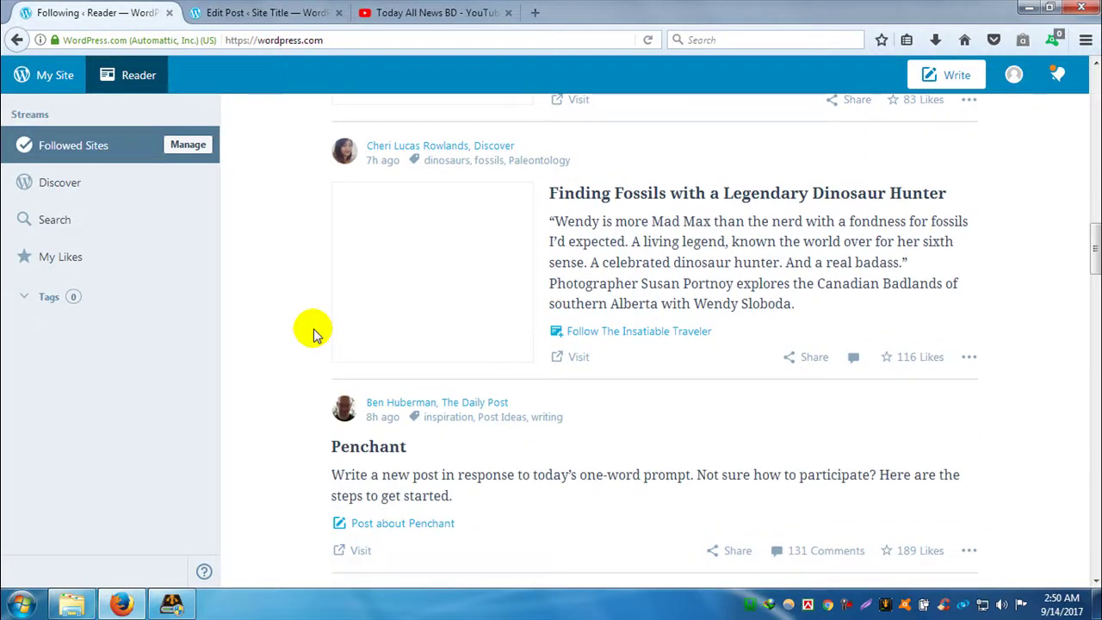
scroll(312, 329, up, 8)
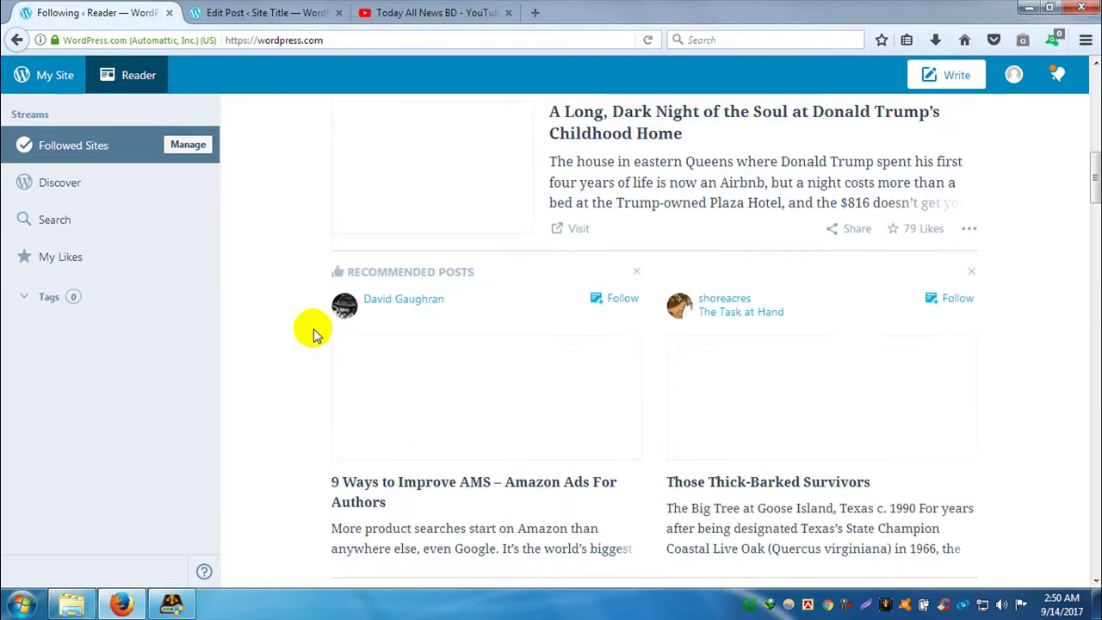
scroll(312, 330, up, 5)
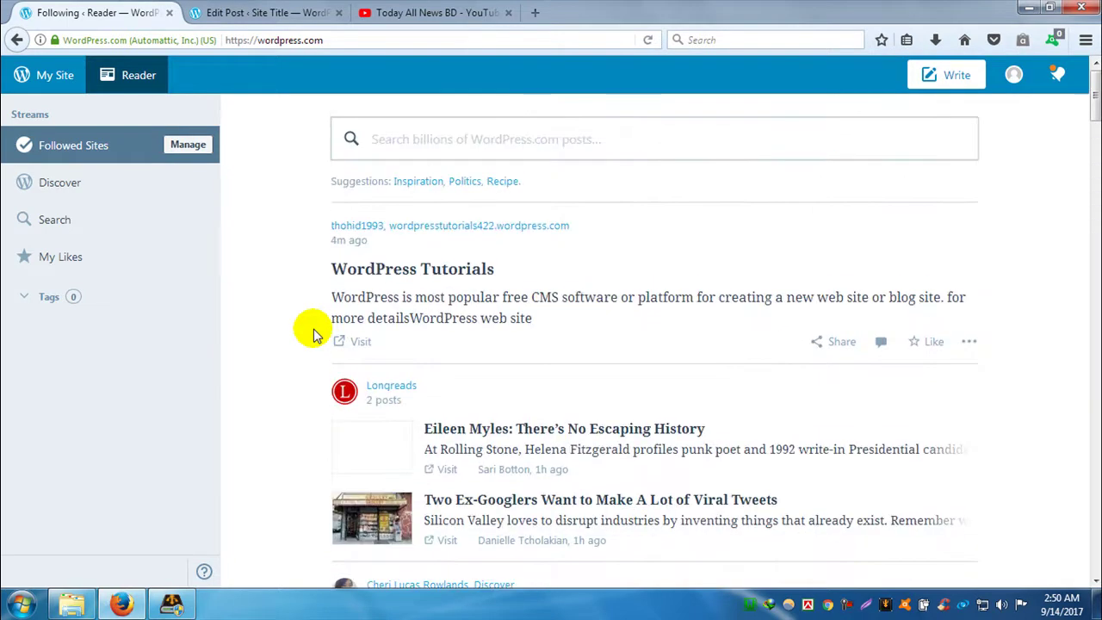
Step: Open My Site, dismiss the stats popup, view Blog Posts, then return to the WordPress Tutorials editor
click(46, 86)
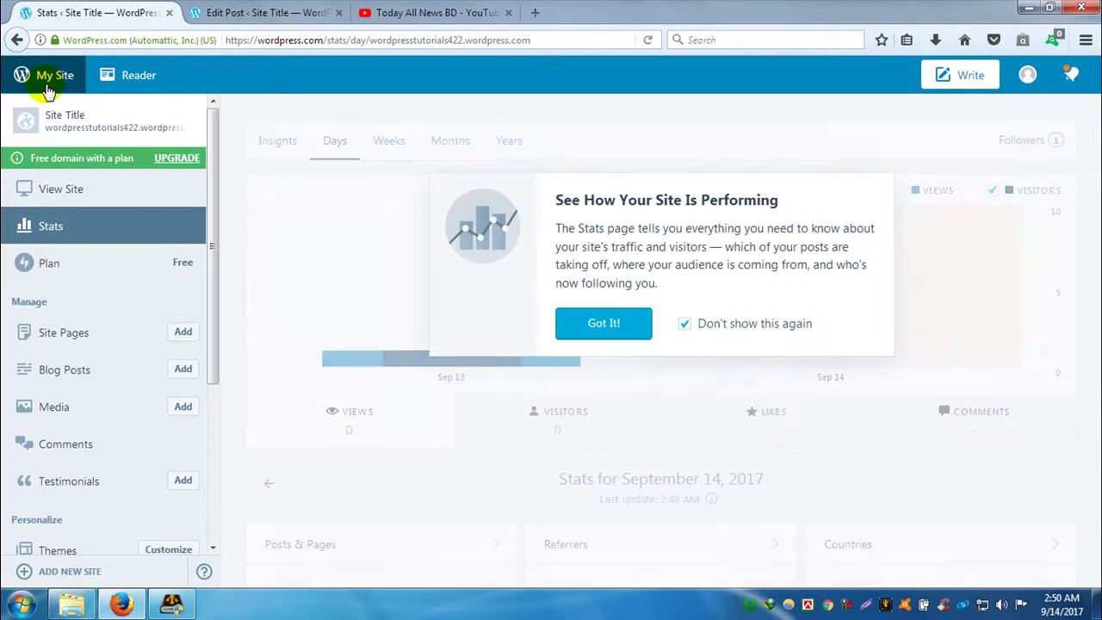
click(590, 323)
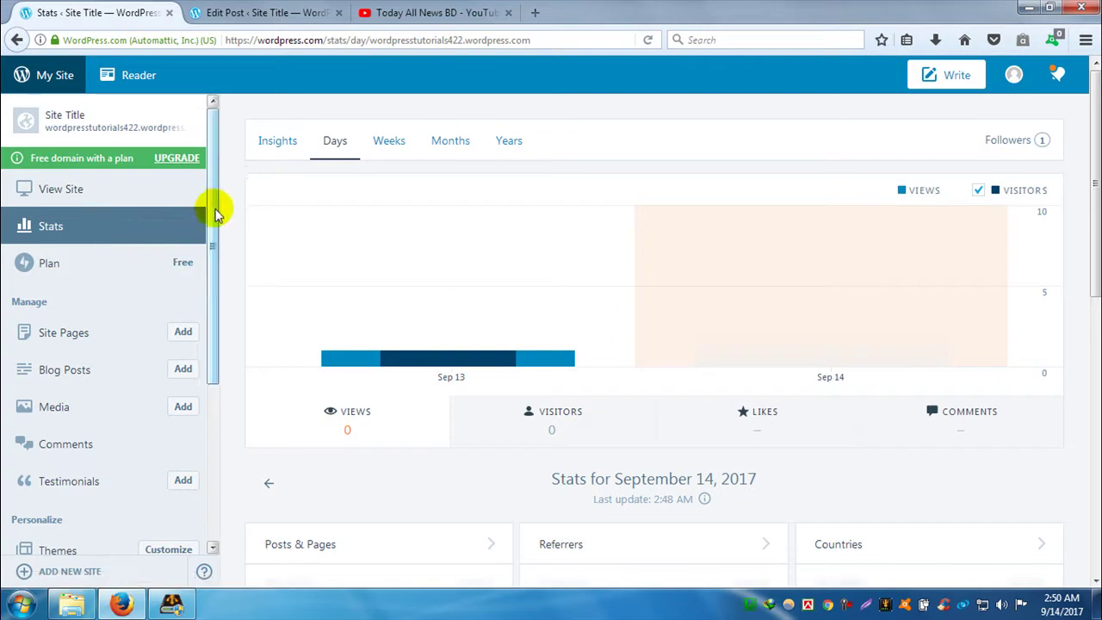
drag(215, 210, 220, 272)
scroll(219, 272, down, 2)
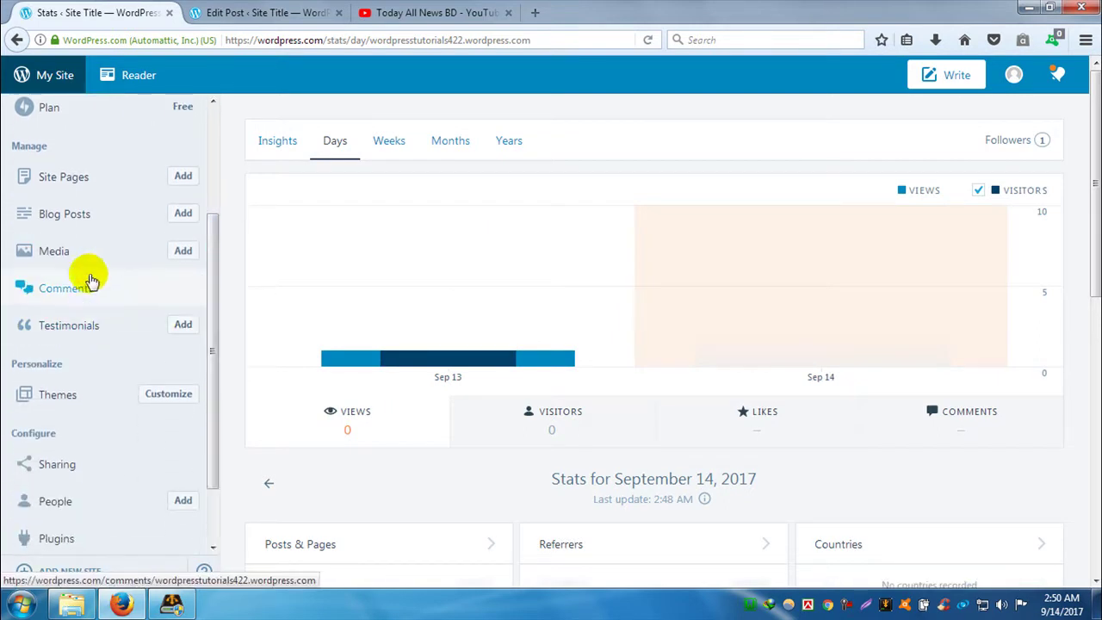
click(104, 225)
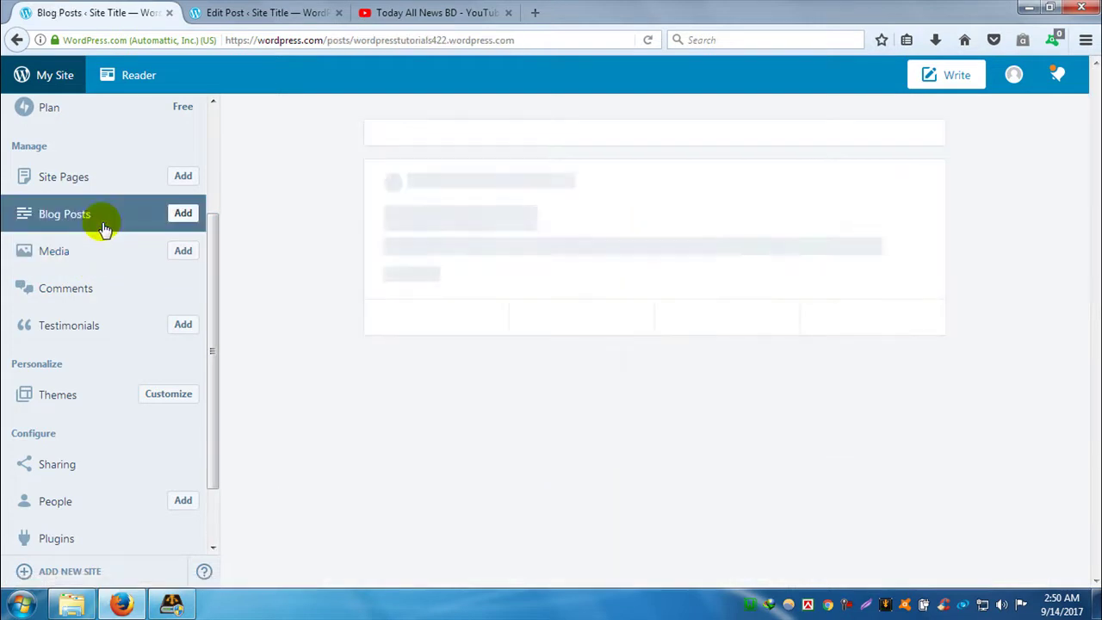
click(275, 11)
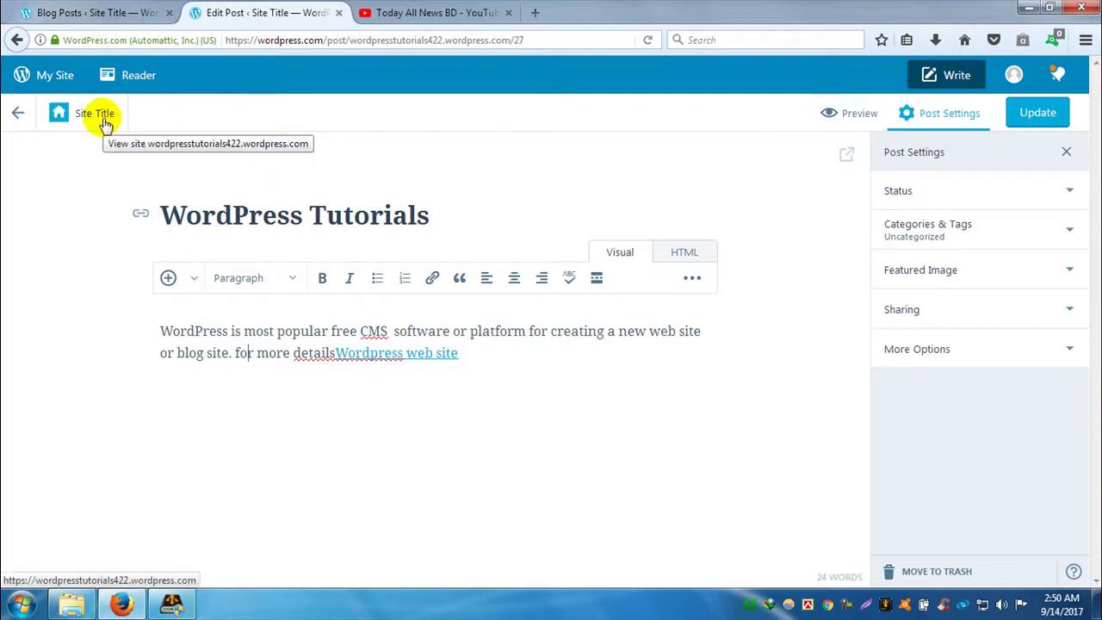
Step: Update the WordPress Tutorials post and open the live site from the update notice
click(1072, 115)
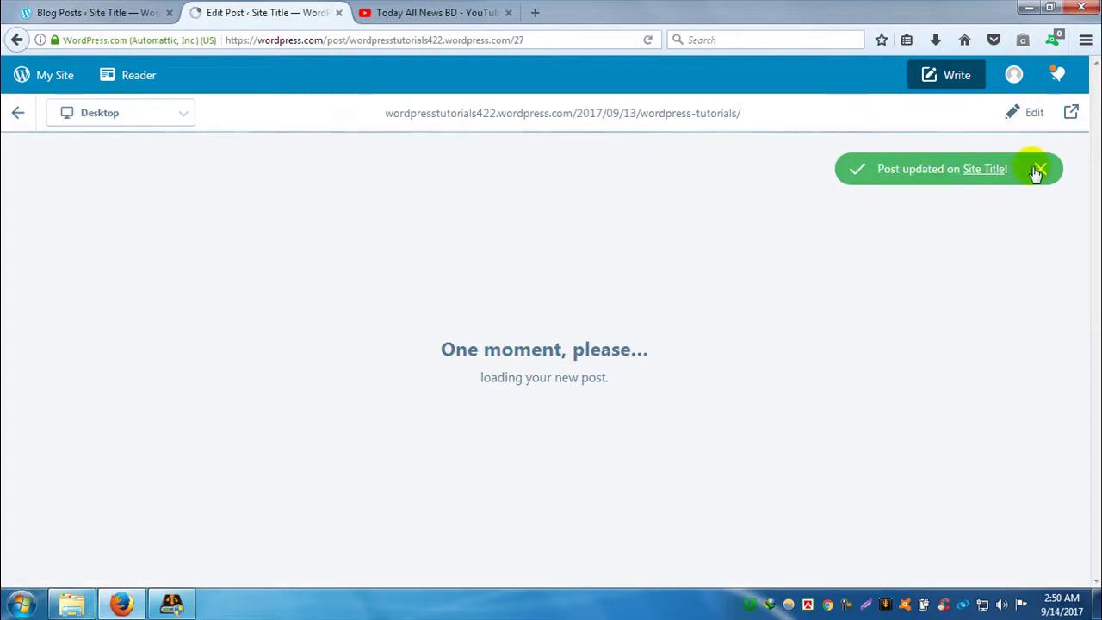
click(986, 170)
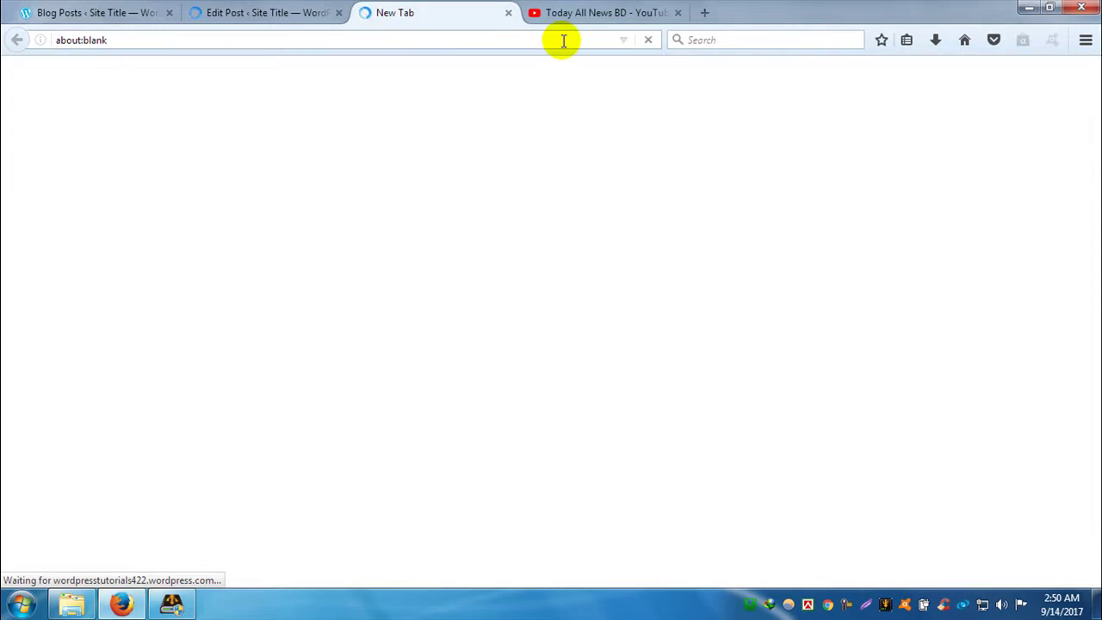
click(256, 12)
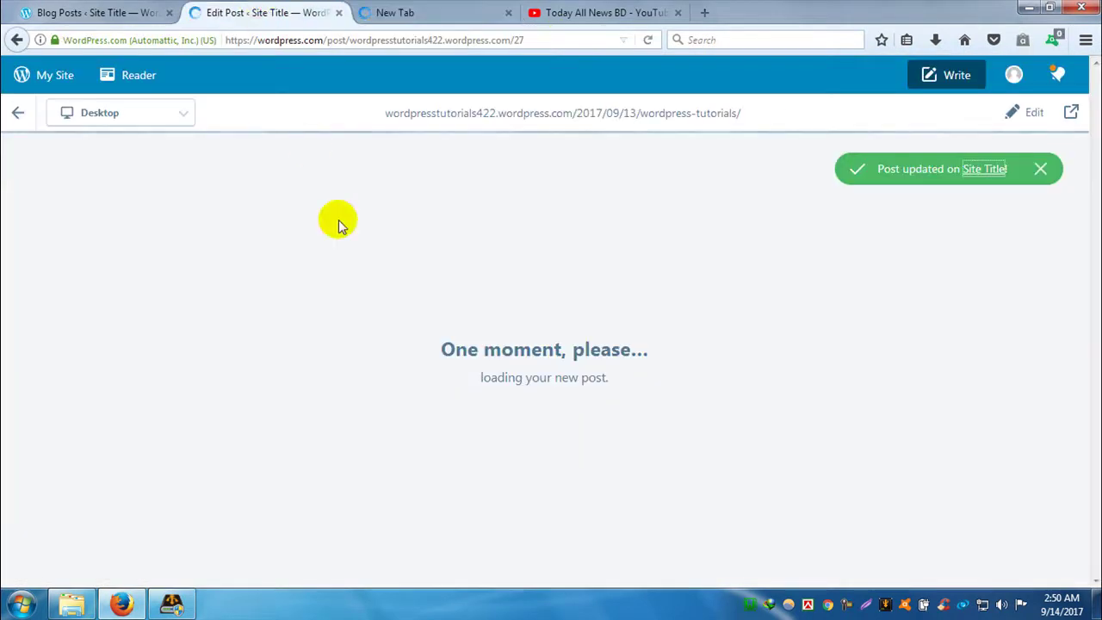
Step: Close the Today All News BD YouTube tab and return to the post preview
click(411, 11)
click(585, 10)
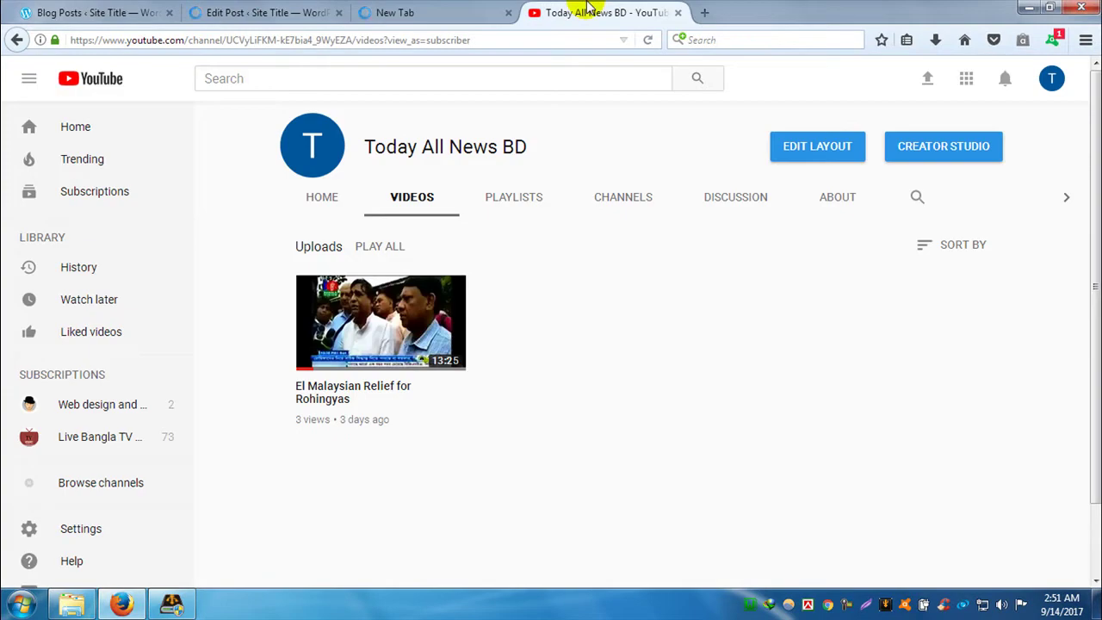
click(677, 12)
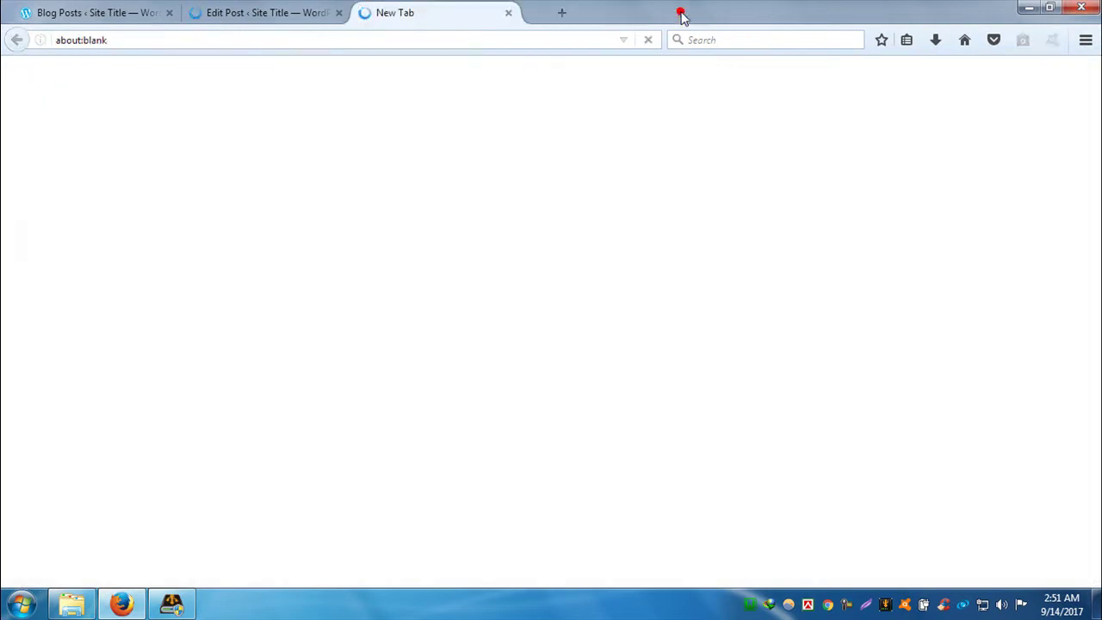
click(317, 11)
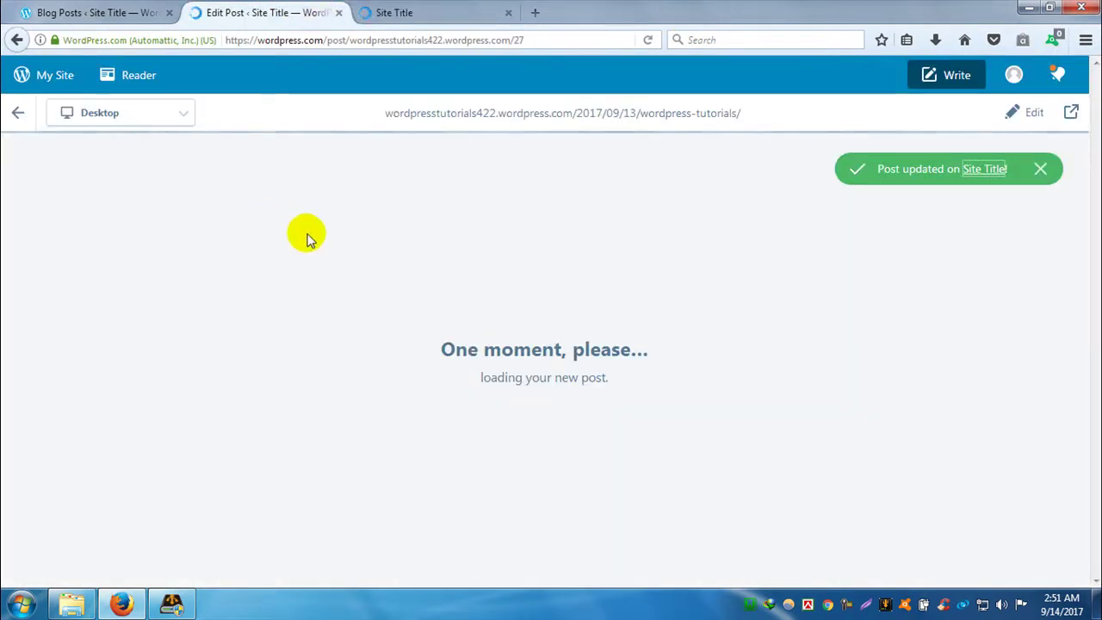
Step: In the Blog Posts list, open the comment box on the WordPress Tutorials post
click(104, 12)
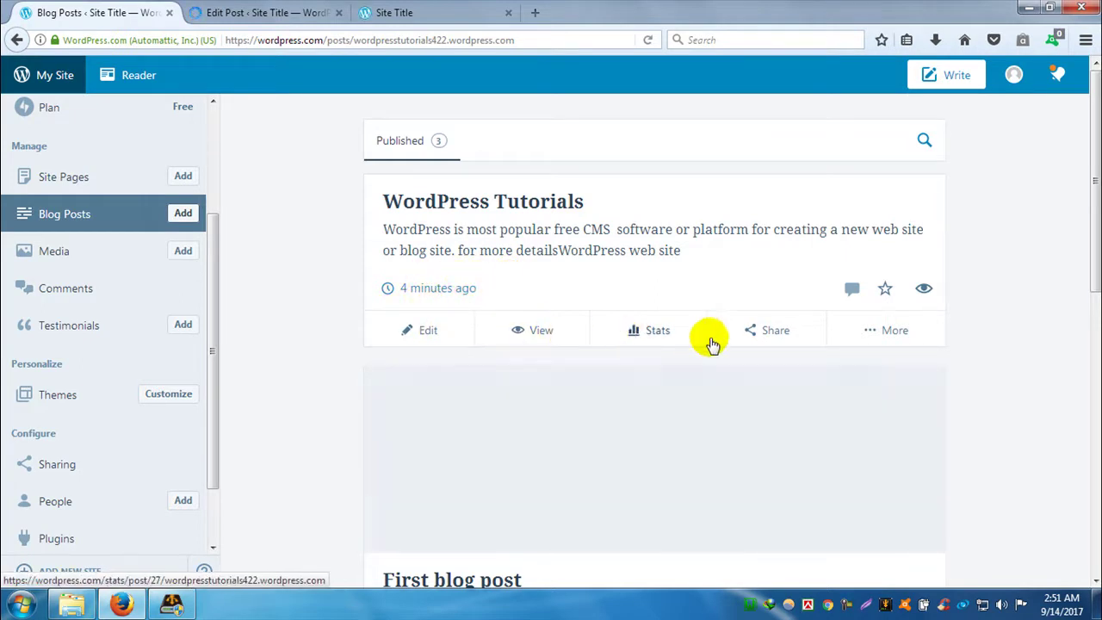
click(851, 291)
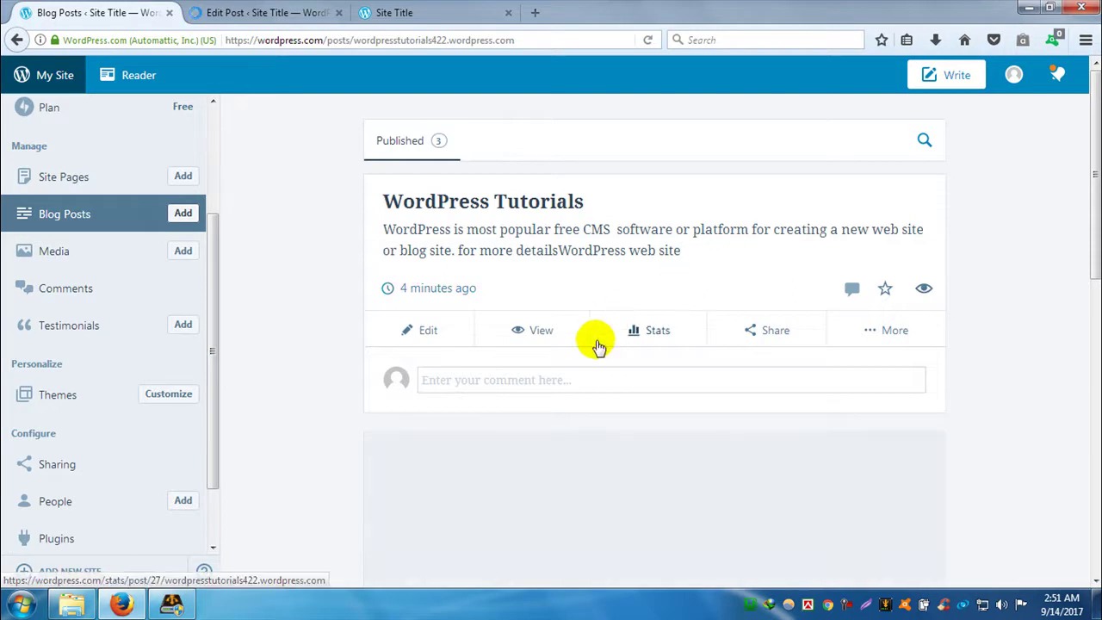
Step: Post the comment 'nice tutorials' on WordPress Tutorials and start a new Media file upload
click(582, 371)
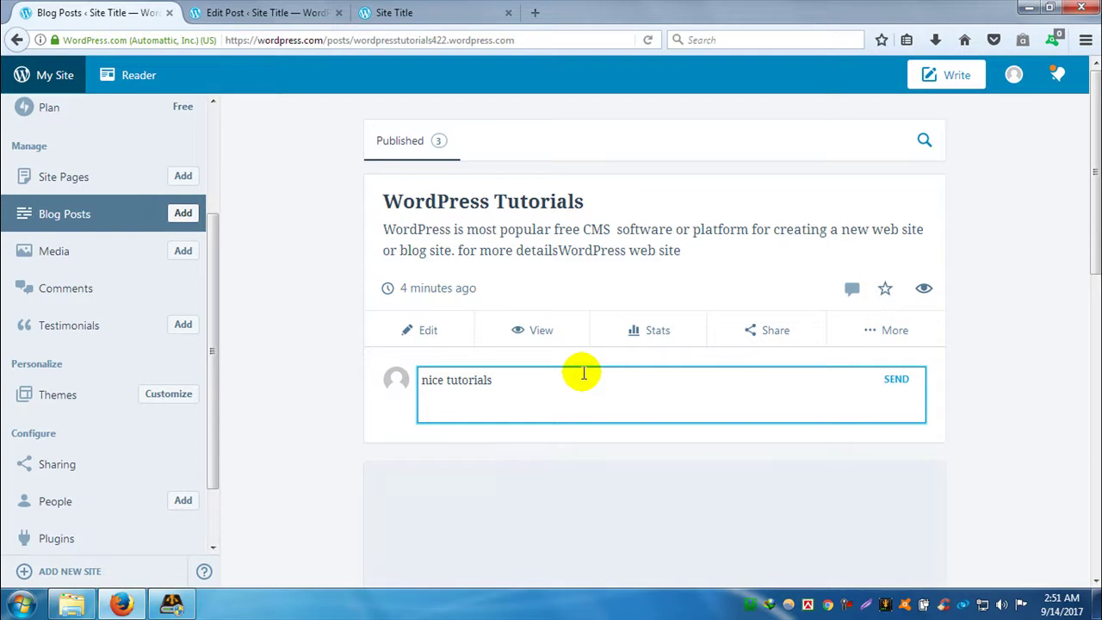
click(895, 380)
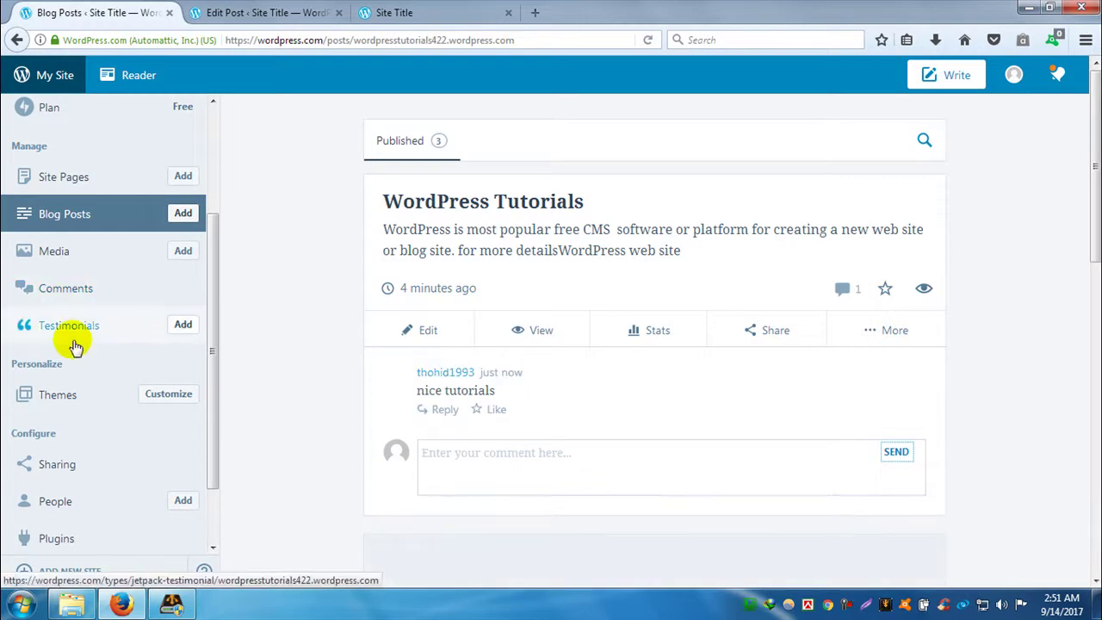
click(175, 248)
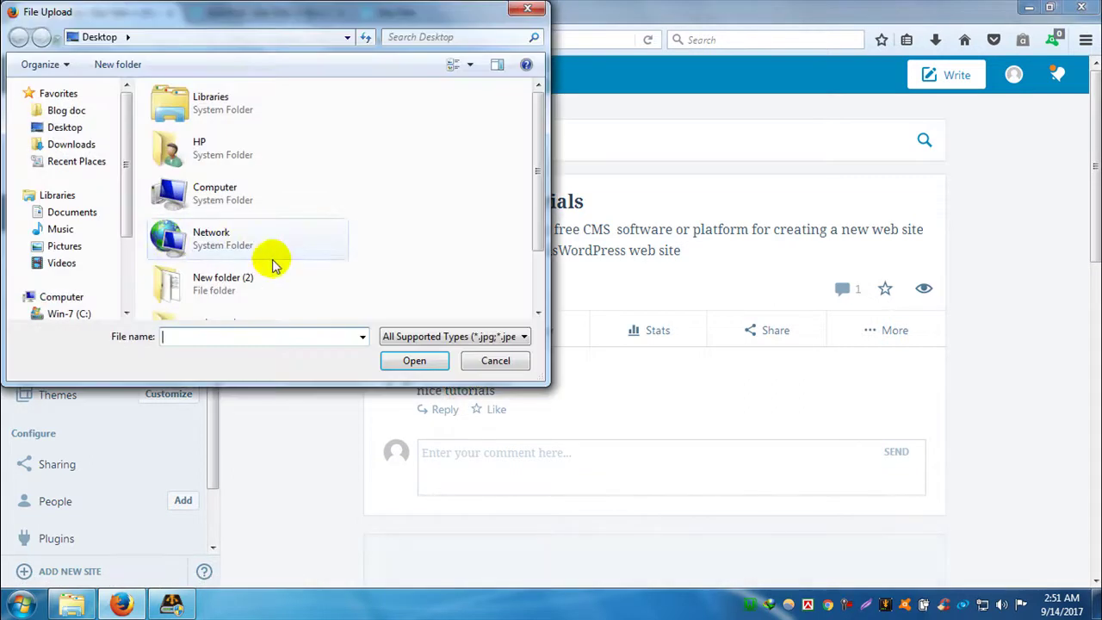
Step: Upload sql.jpg to the Media library and dismiss the welcome tour
click(538, 196)
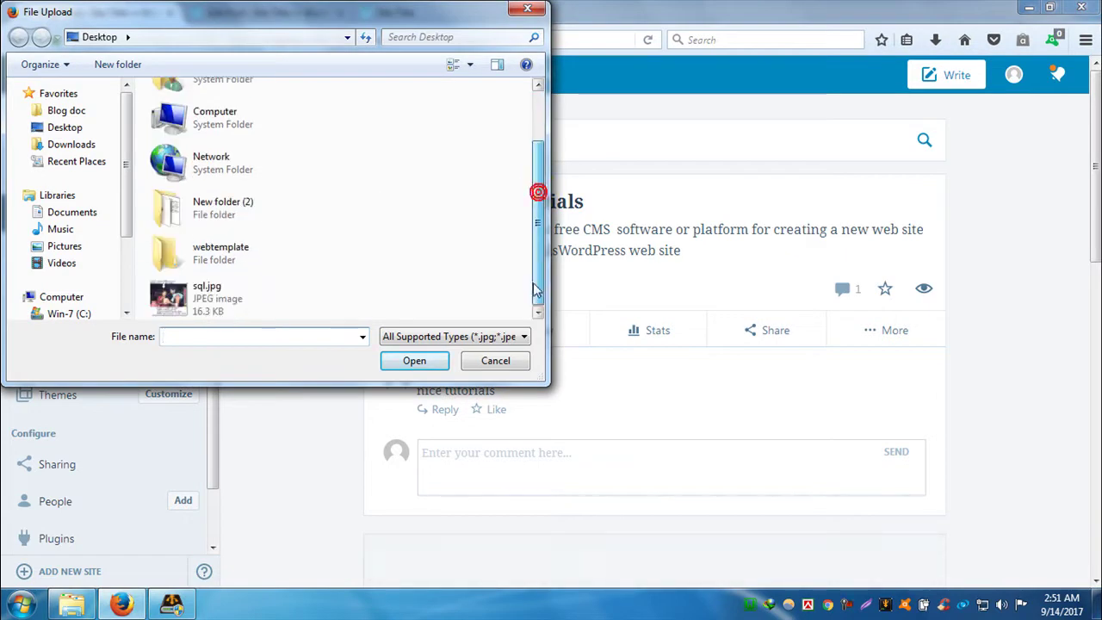
click(245, 296)
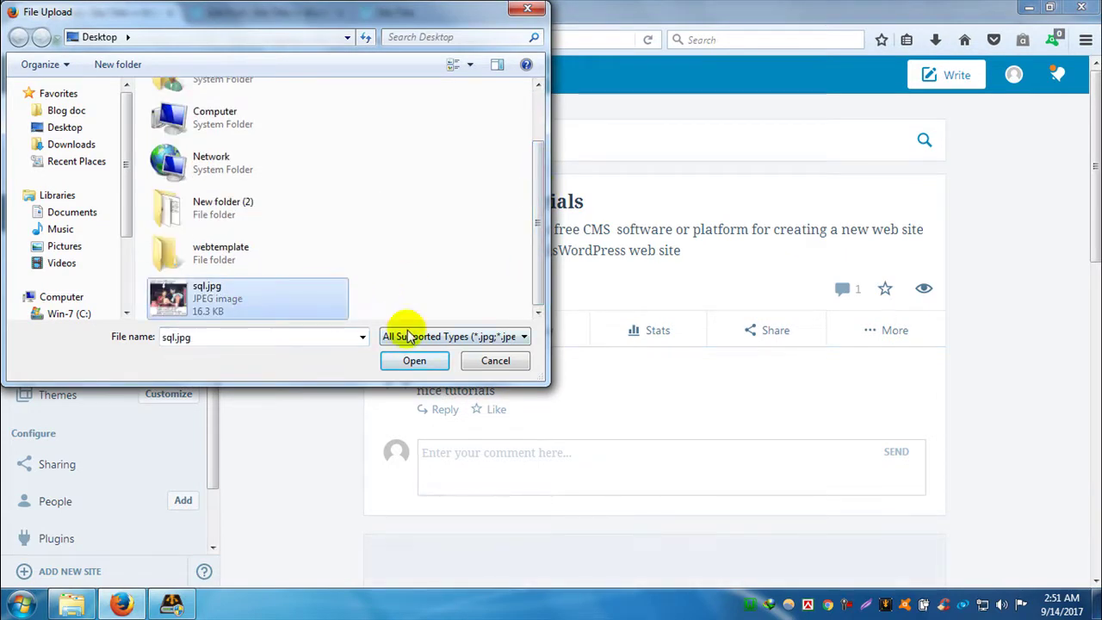
click(420, 360)
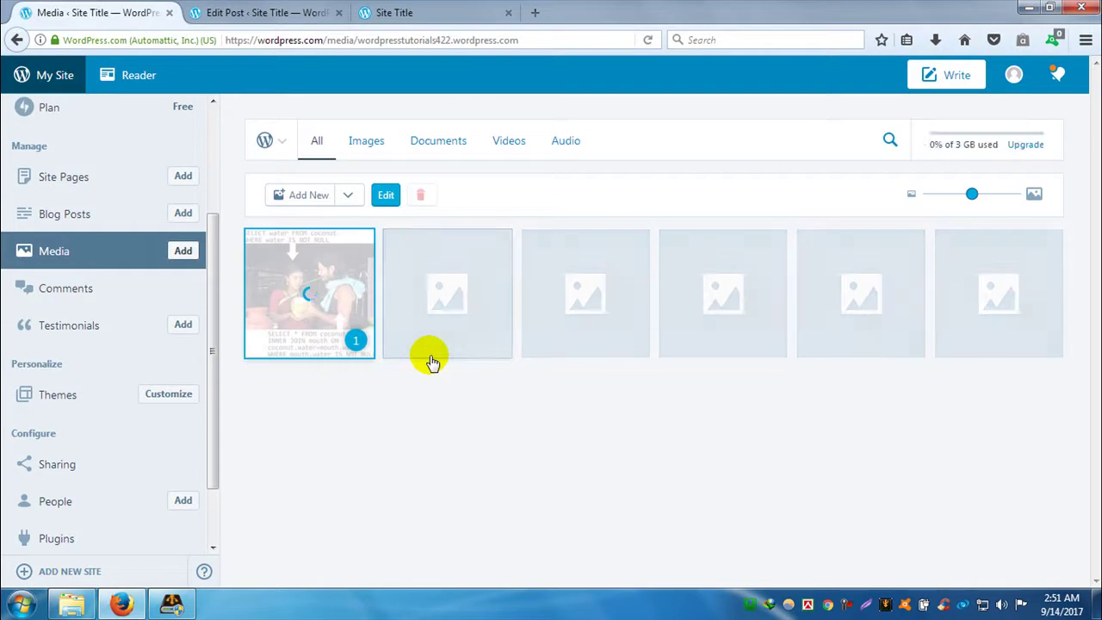
click(428, 327)
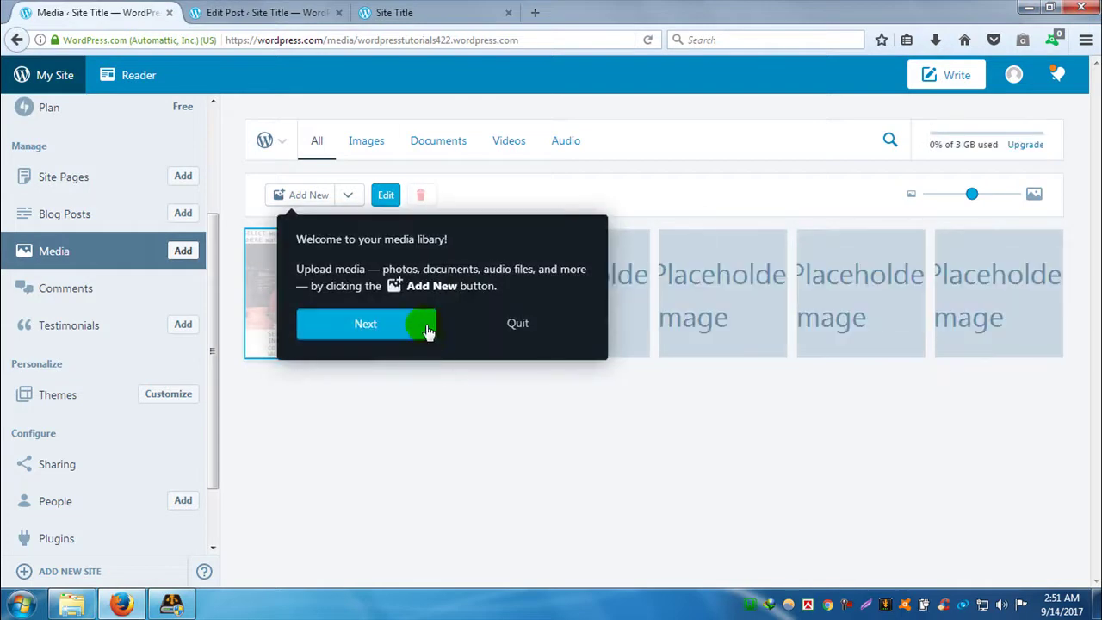
click(520, 324)
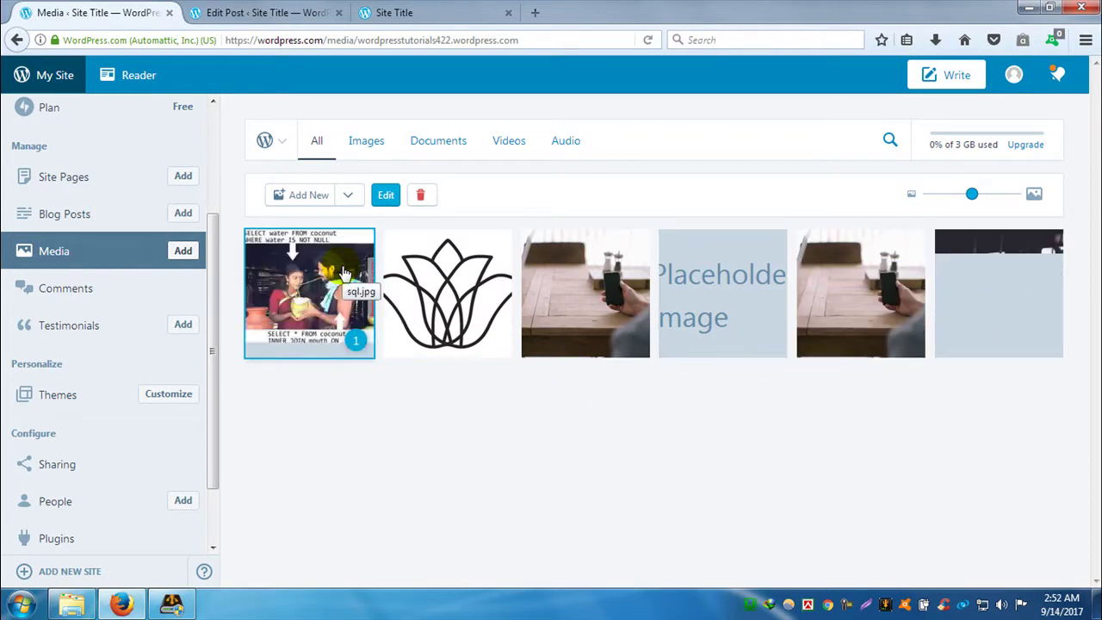
Step: Enlarge the thumbnails to three per row, scan the grid, then shrink them to one compact row
drag(970, 194, 1016, 196)
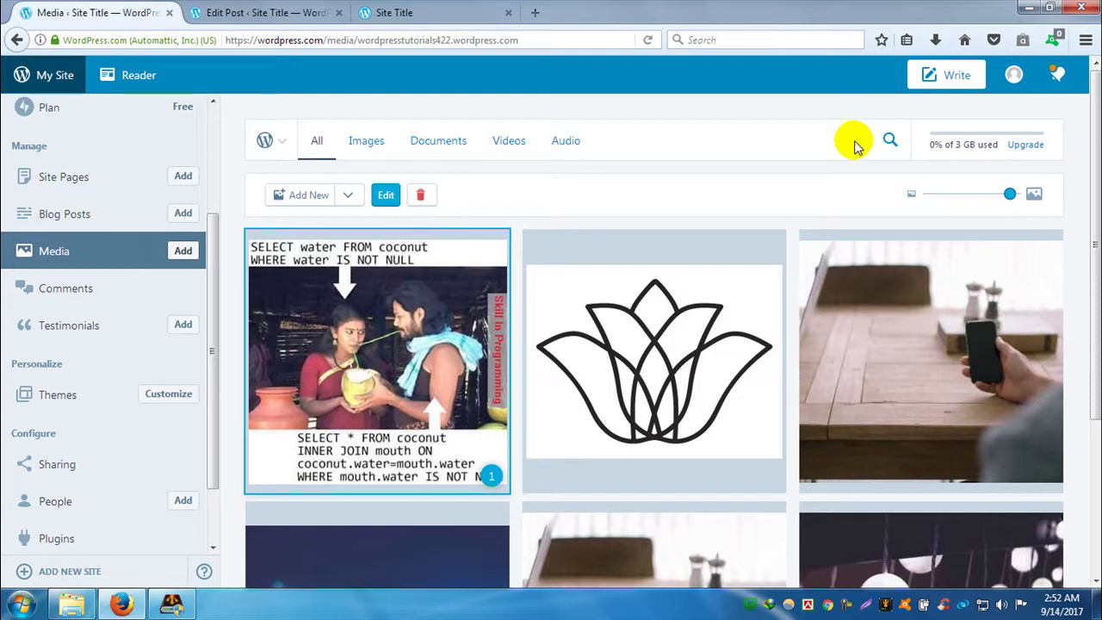
scroll(854, 146, down, 3)
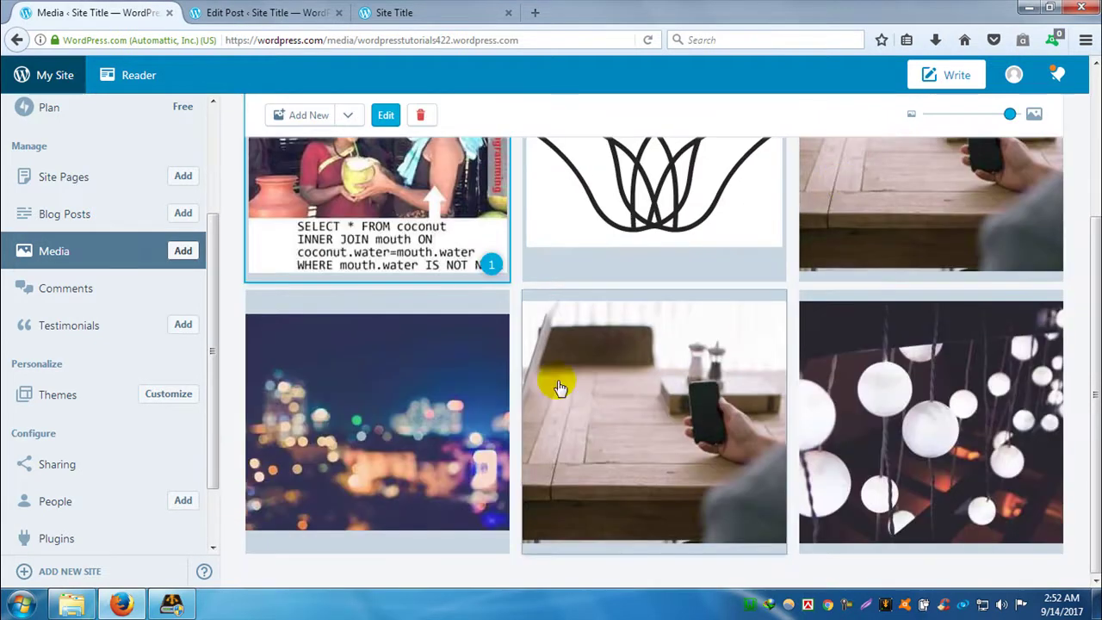
scroll(432, 277, up, 3)
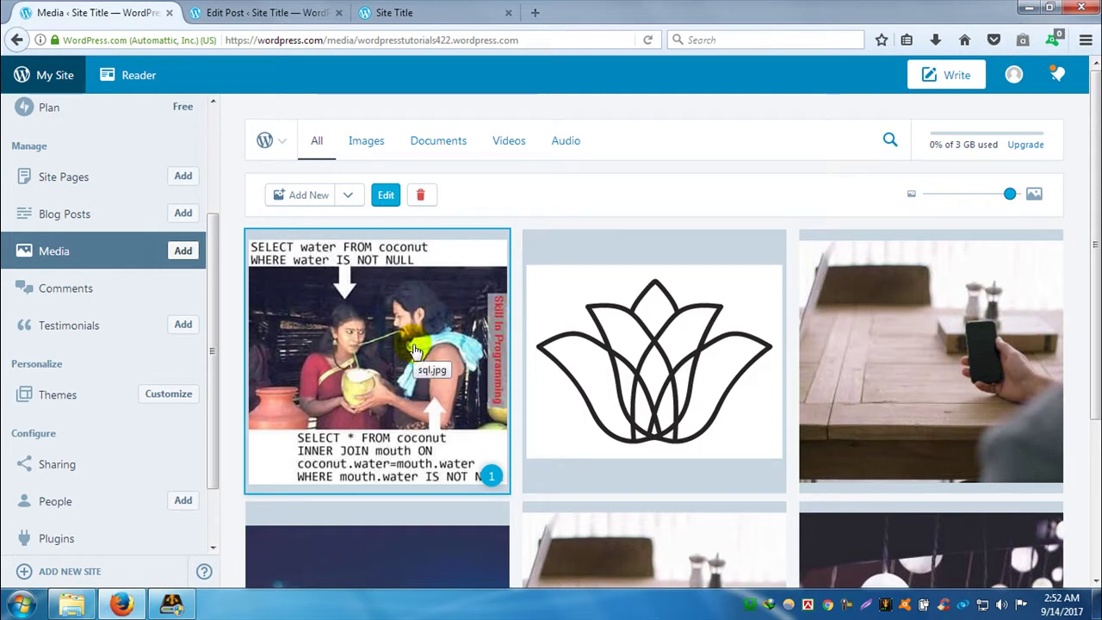
scroll(410, 370, down, 5)
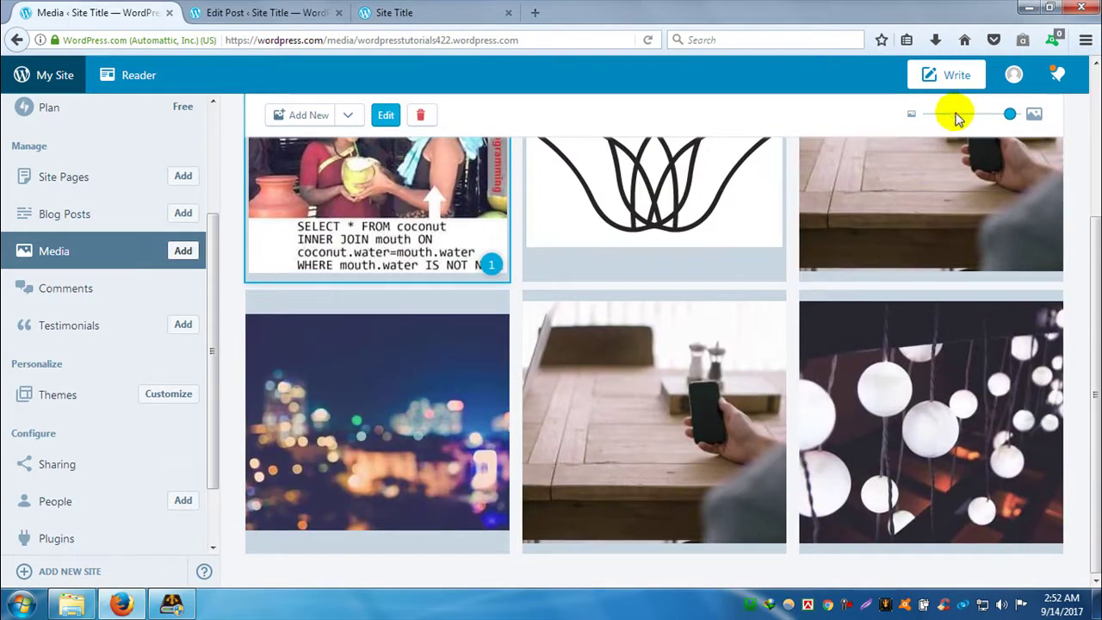
click(951, 114)
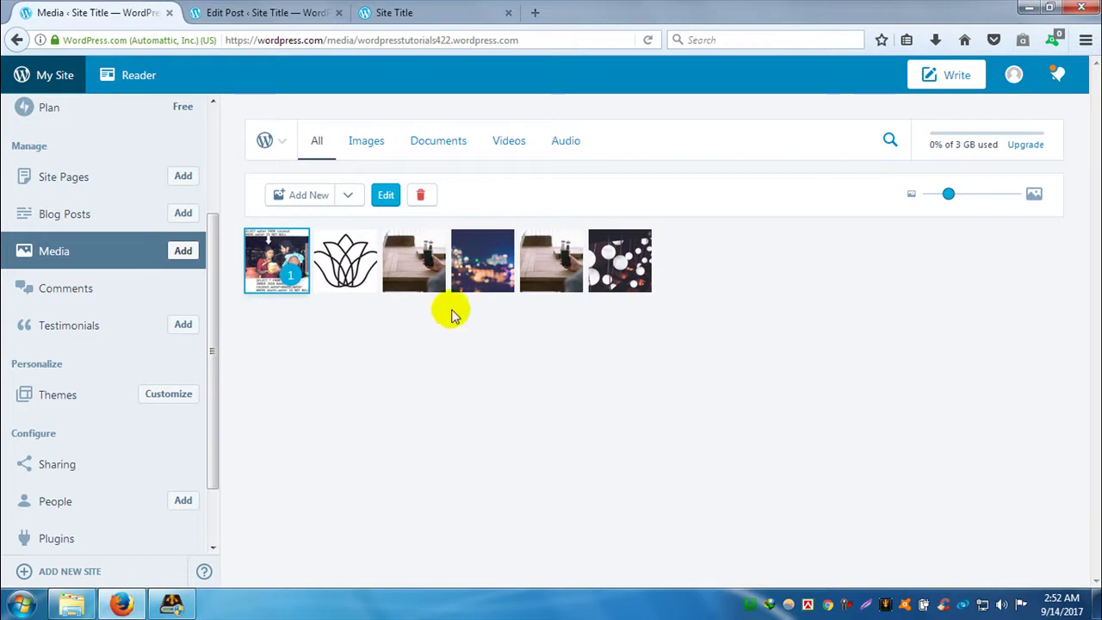
Step: Start adding media via URL, cancel it, then open the Upgrade plans page
click(349, 195)
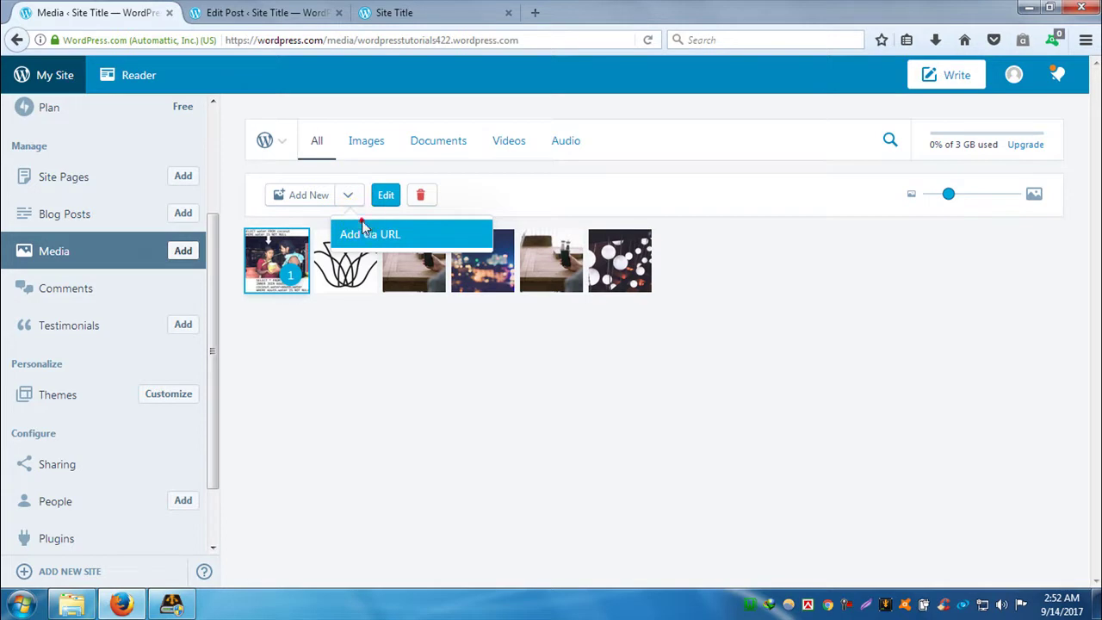
click(365, 228)
click(363, 197)
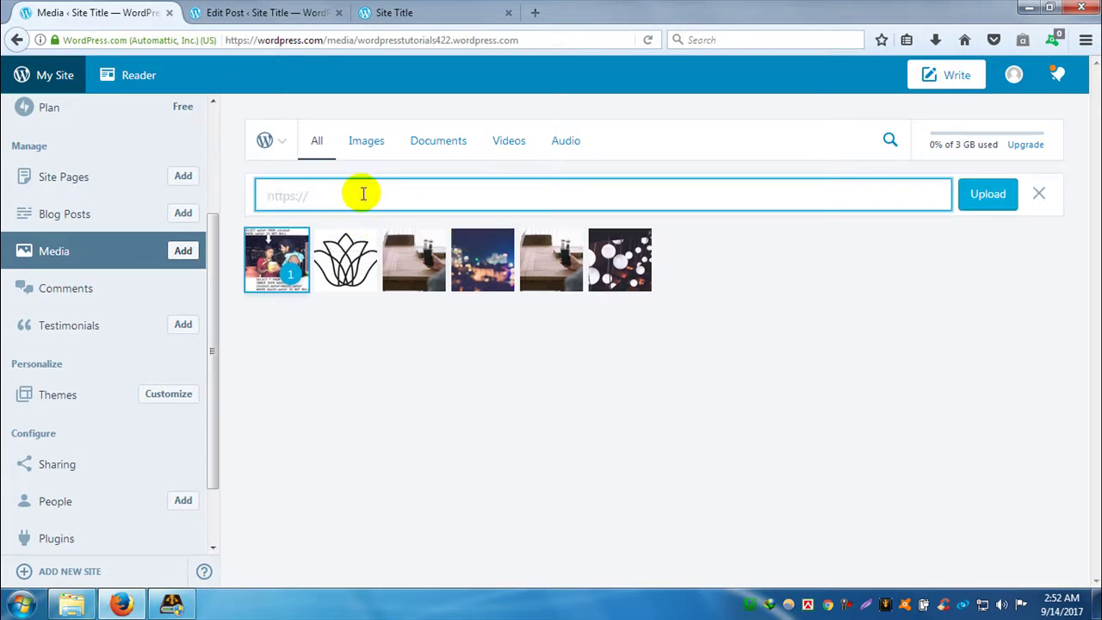
click(1039, 196)
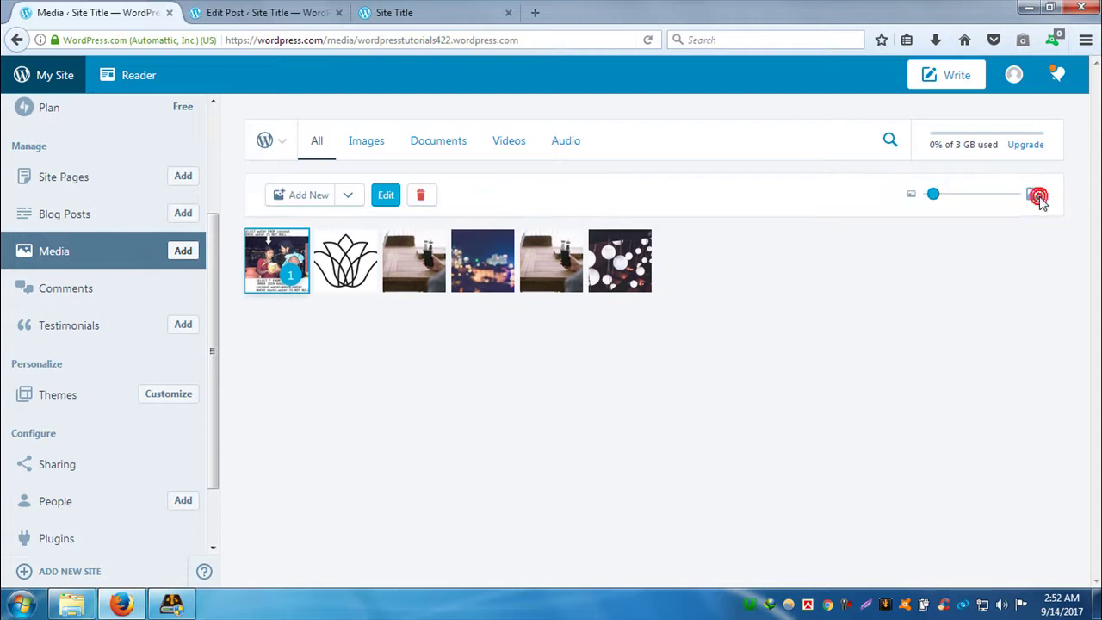
click(1022, 147)
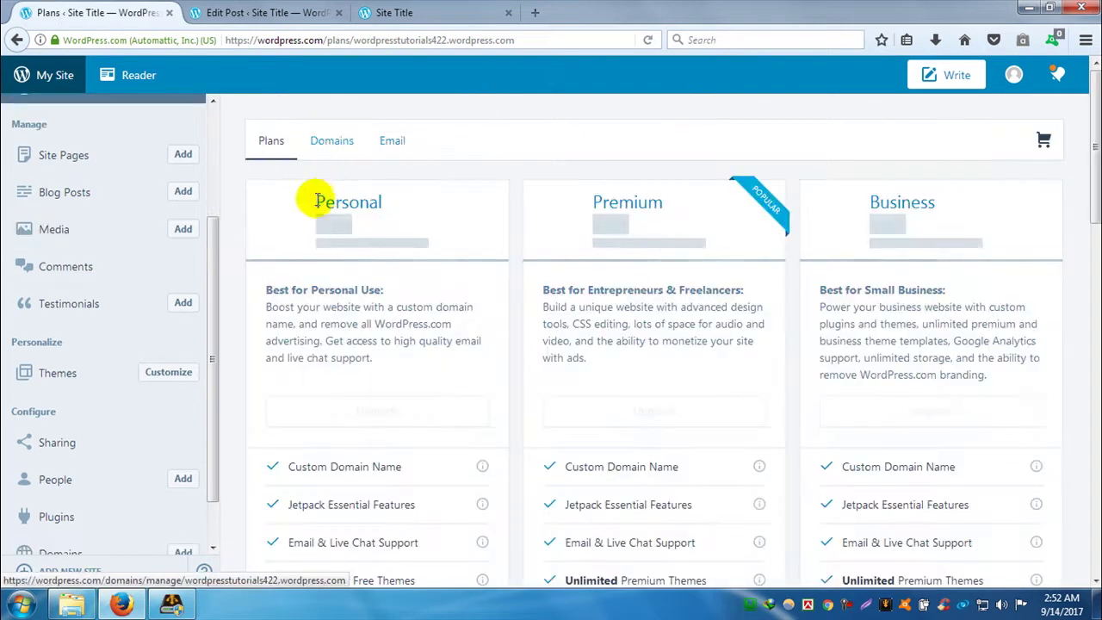
Step: Go back to Media, toggle the Images and All filters, visit Comments and Themes, and launch Customize
click(17, 40)
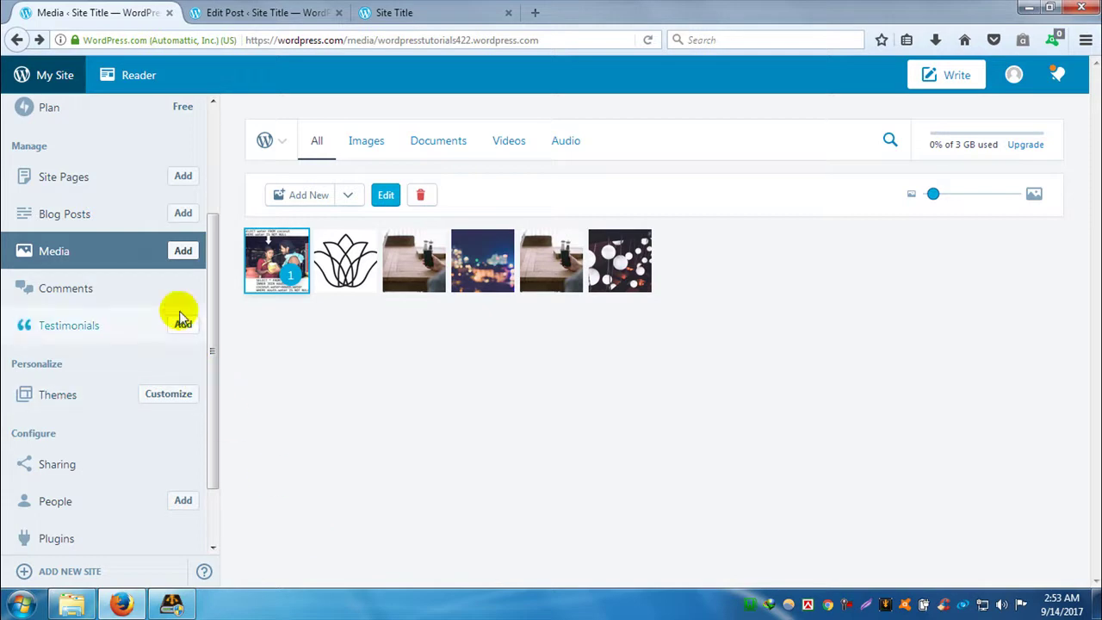
click(369, 142)
click(317, 142)
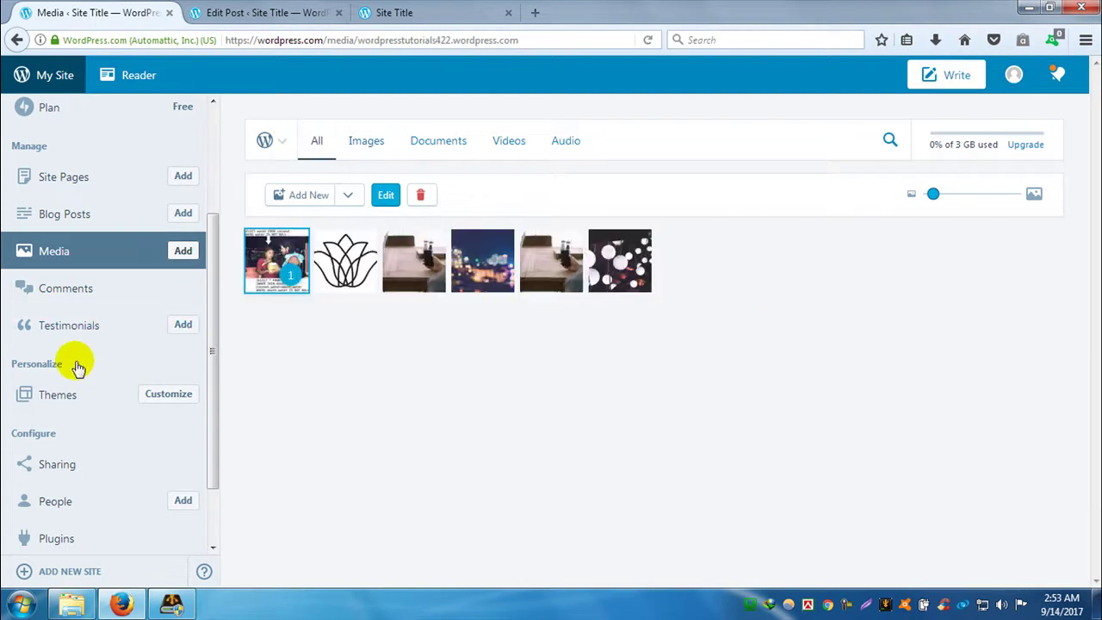
click(92, 293)
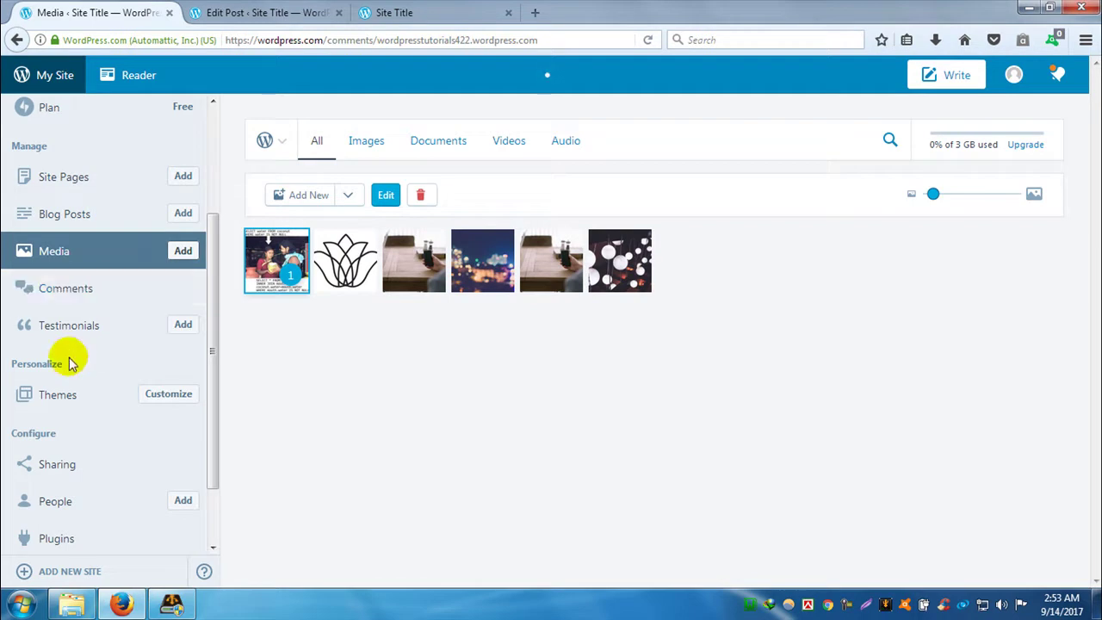
click(66, 399)
click(170, 396)
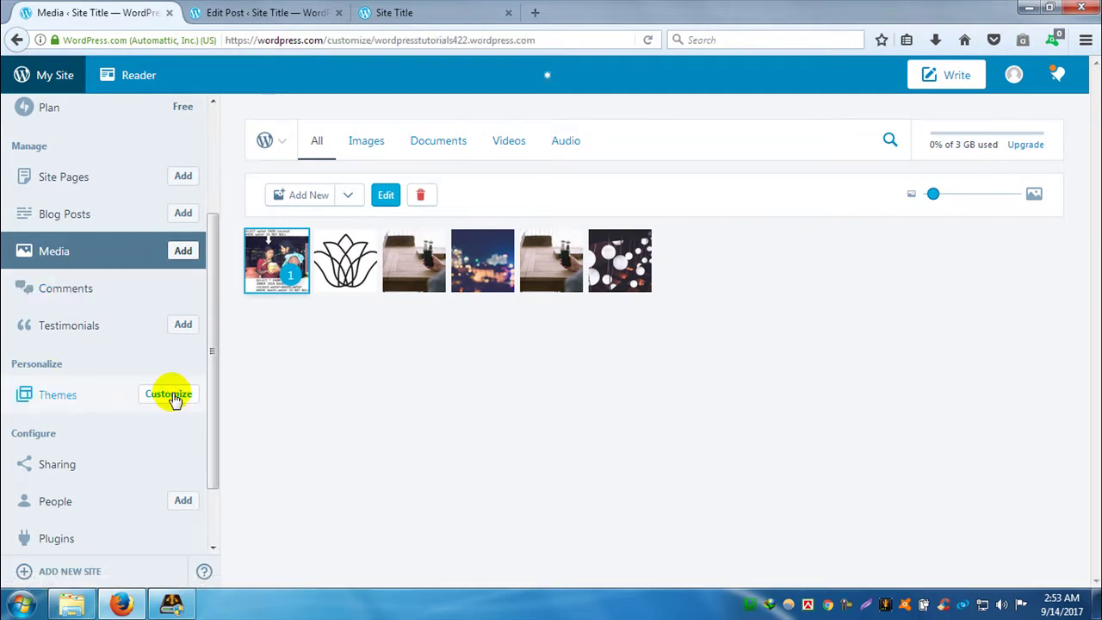
Step: Scroll the updated post preview, dismiss the post-updated notice, and open the BLOG page
click(256, 10)
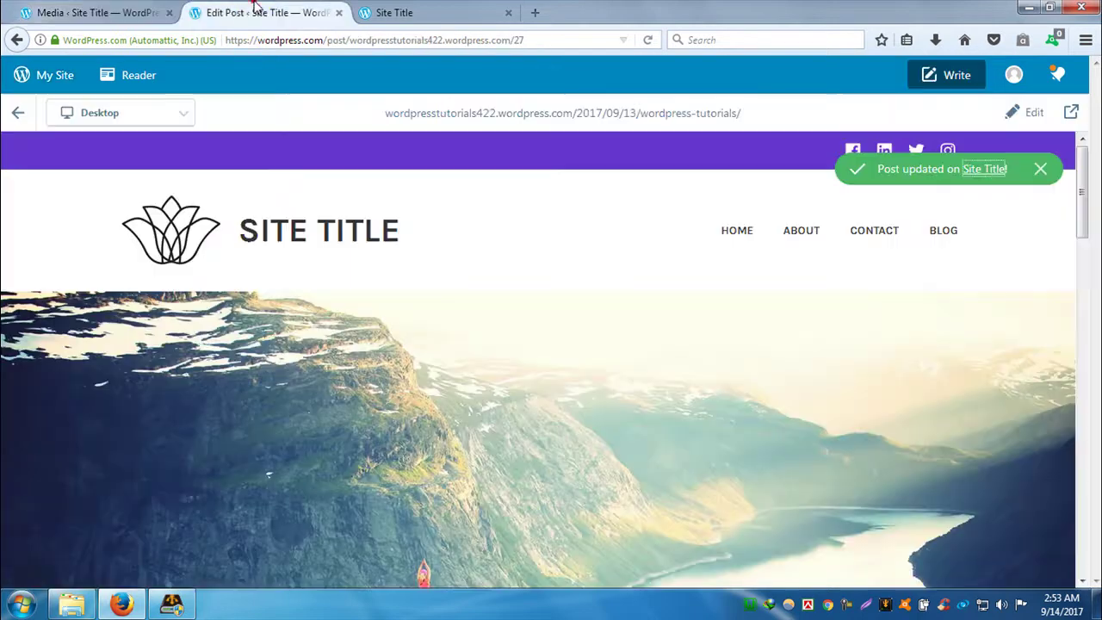
scroll(503, 514, down, 3)
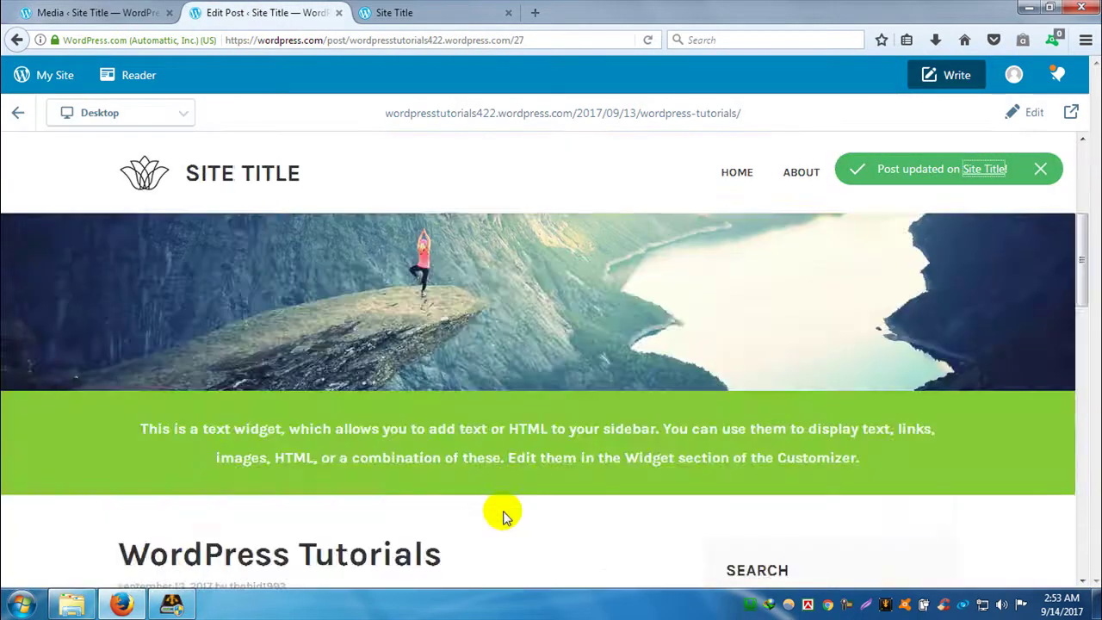
scroll(503, 542, down, 3)
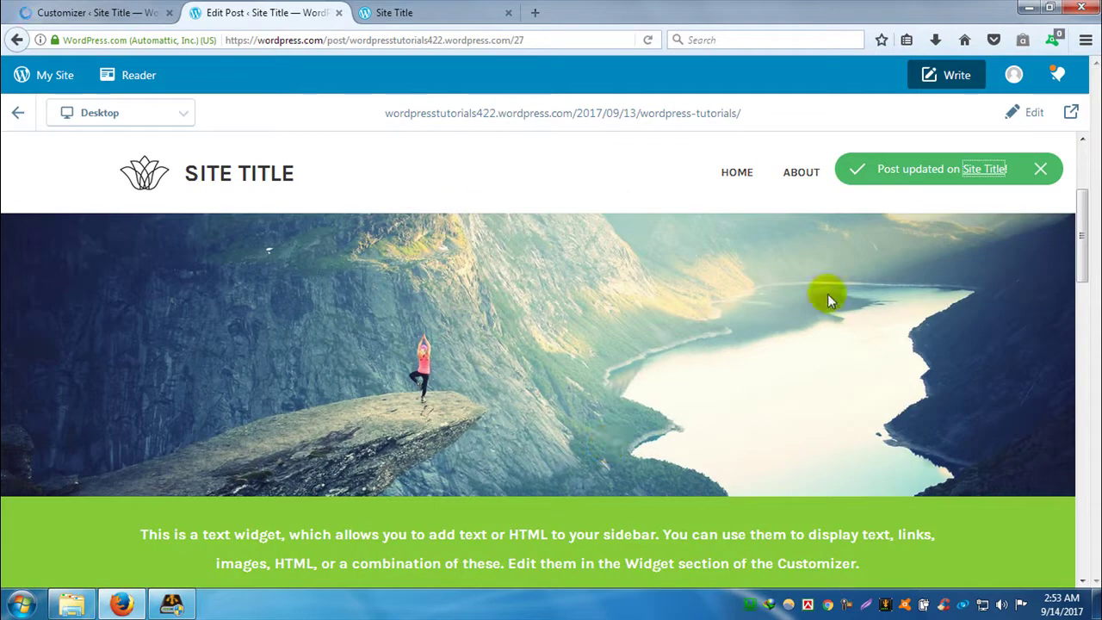
click(1040, 171)
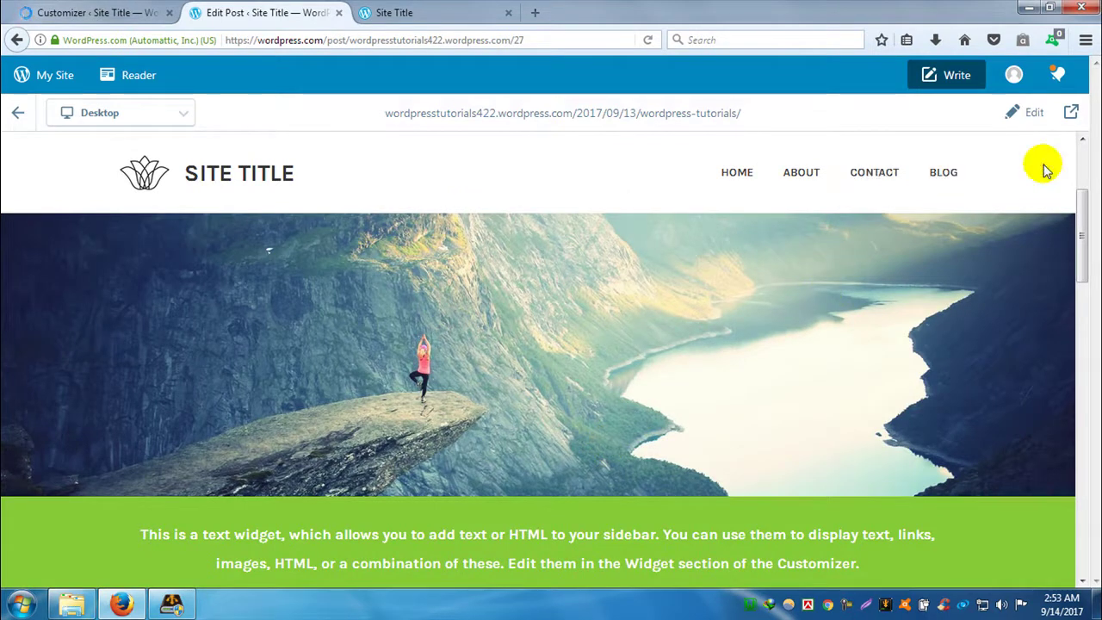
click(942, 173)
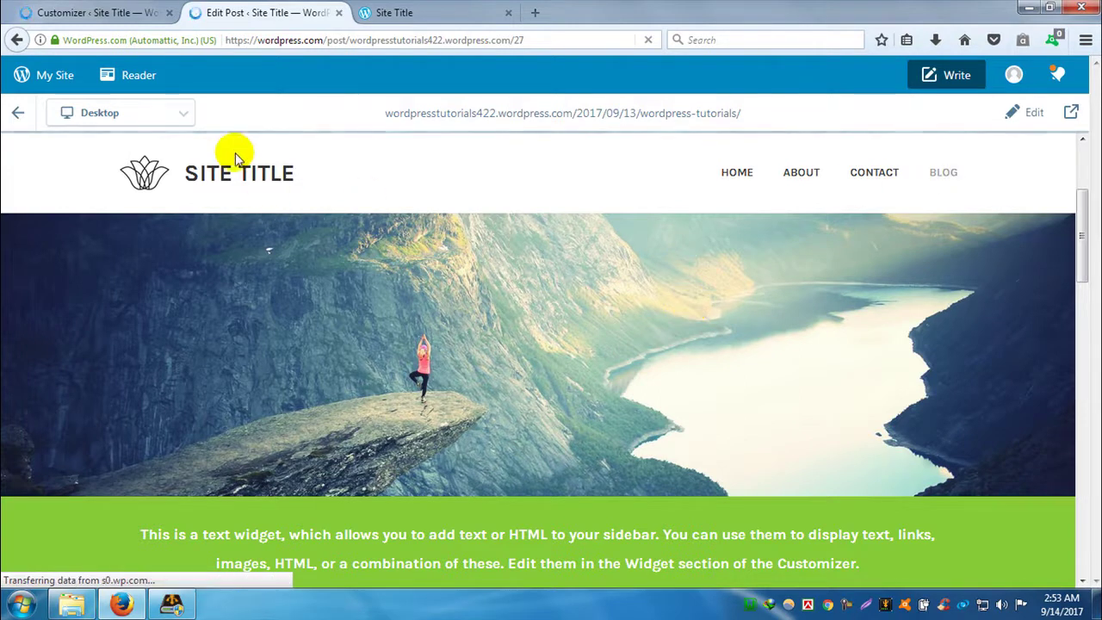
Step: Scroll through the site home page preview, then return to the Customizer tab
click(160, 12)
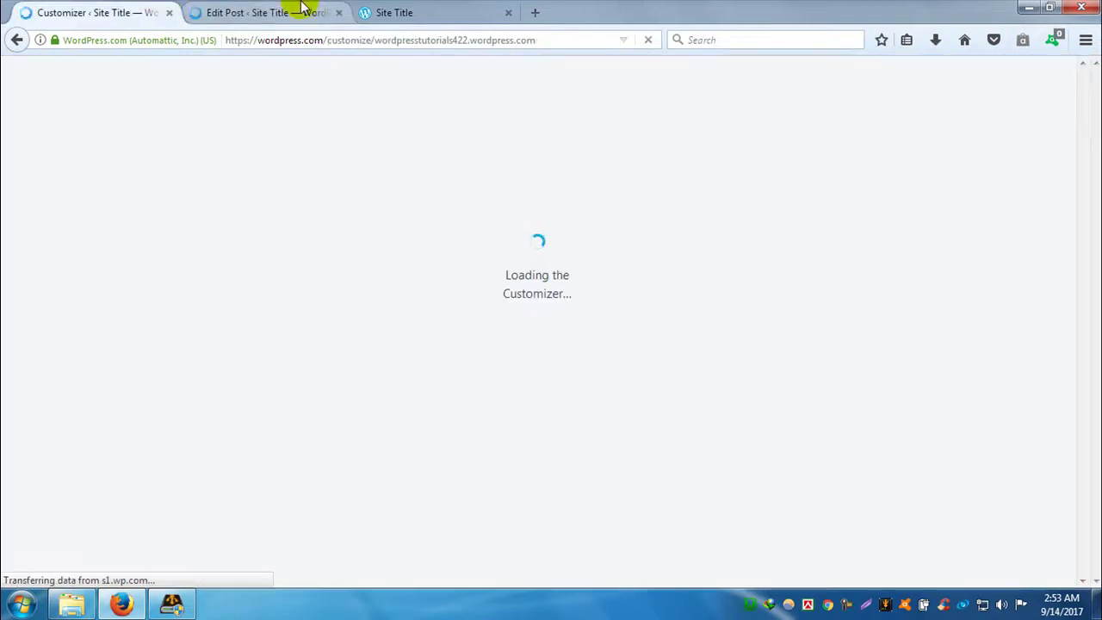
click(247, 11)
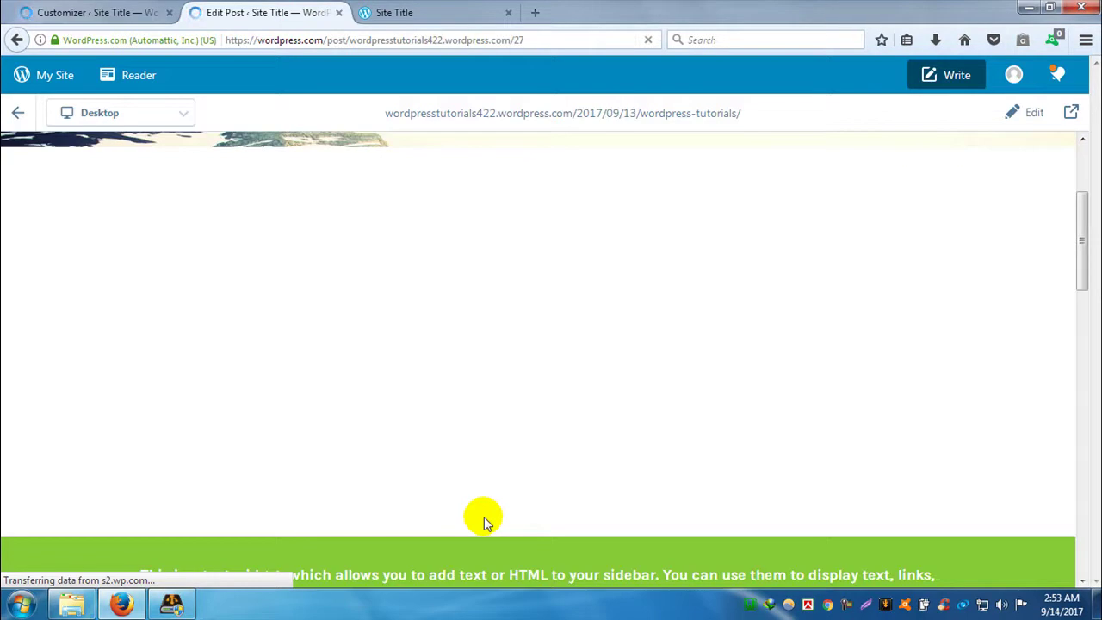
scroll(484, 516, down, 6)
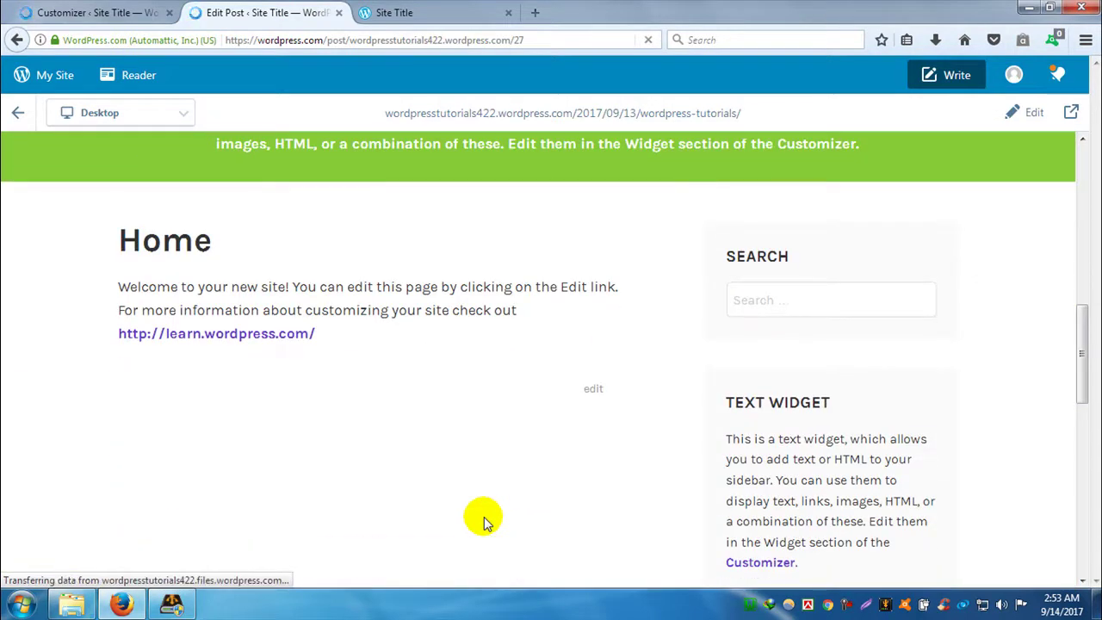
scroll(484, 520, down, 5)
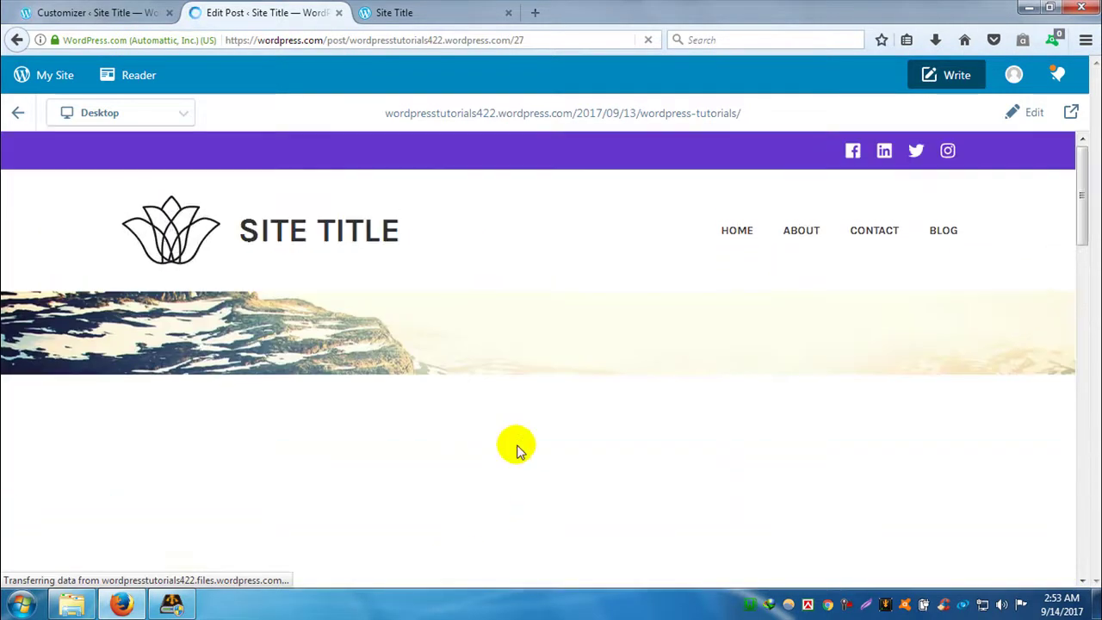
click(95, 12)
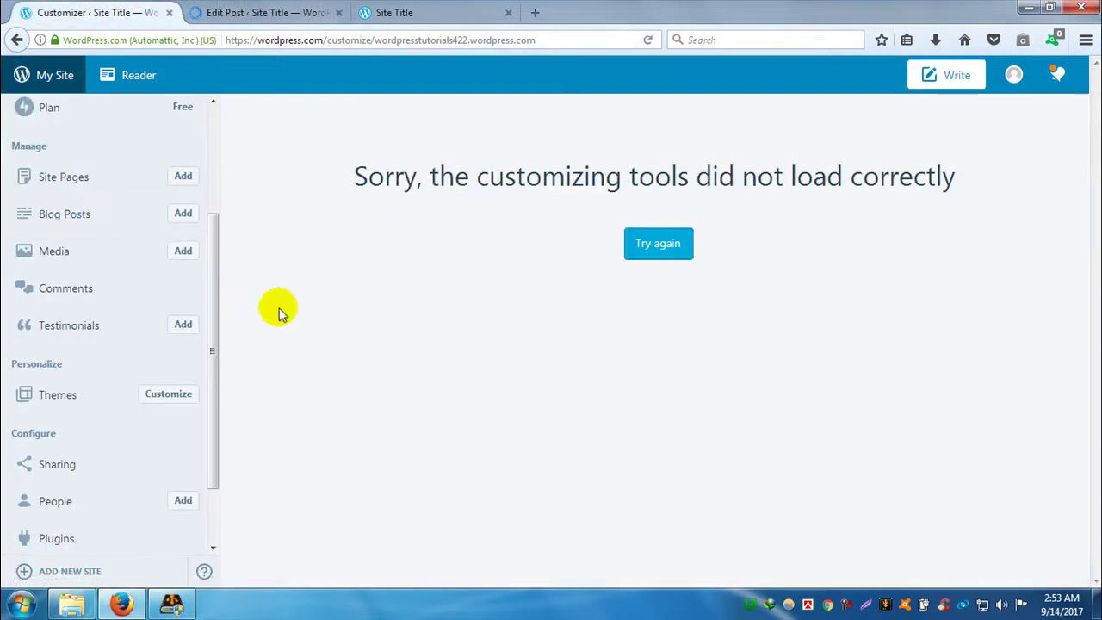
Step: Retry the Customizer, check notifications from the Edit Post tab, then return to the reloading Customizer
click(656, 250)
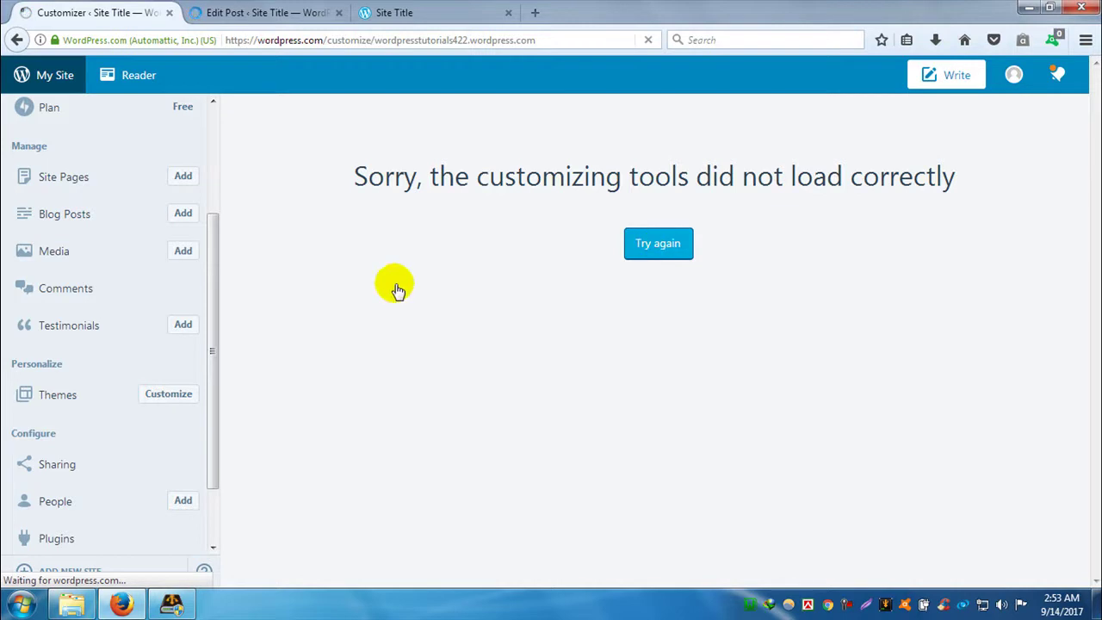
scroll(215, 300, down, 2)
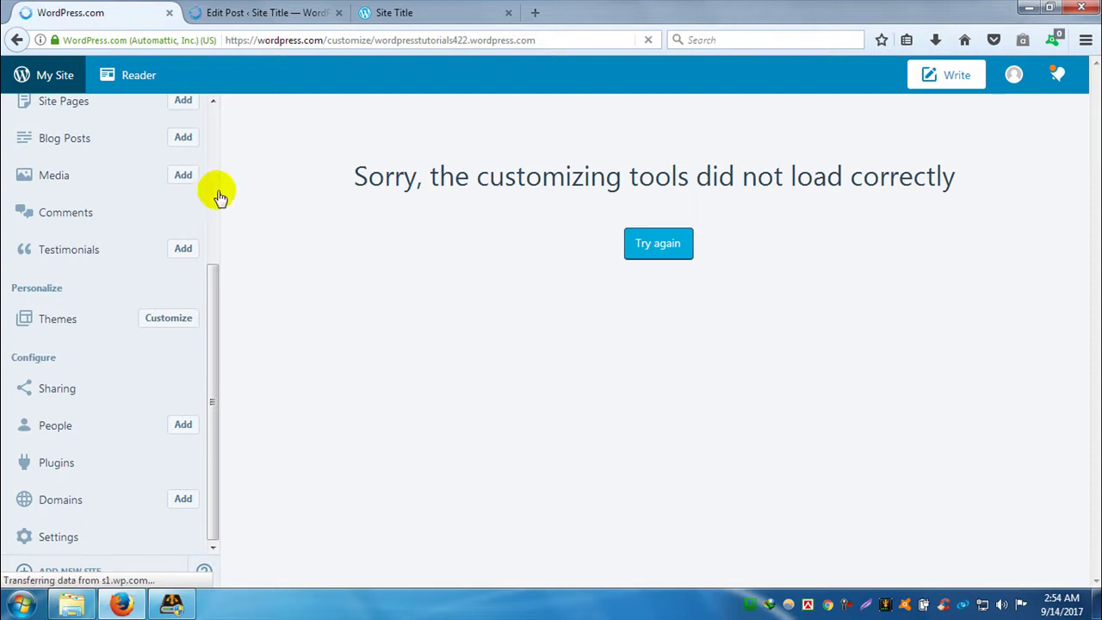
click(250, 10)
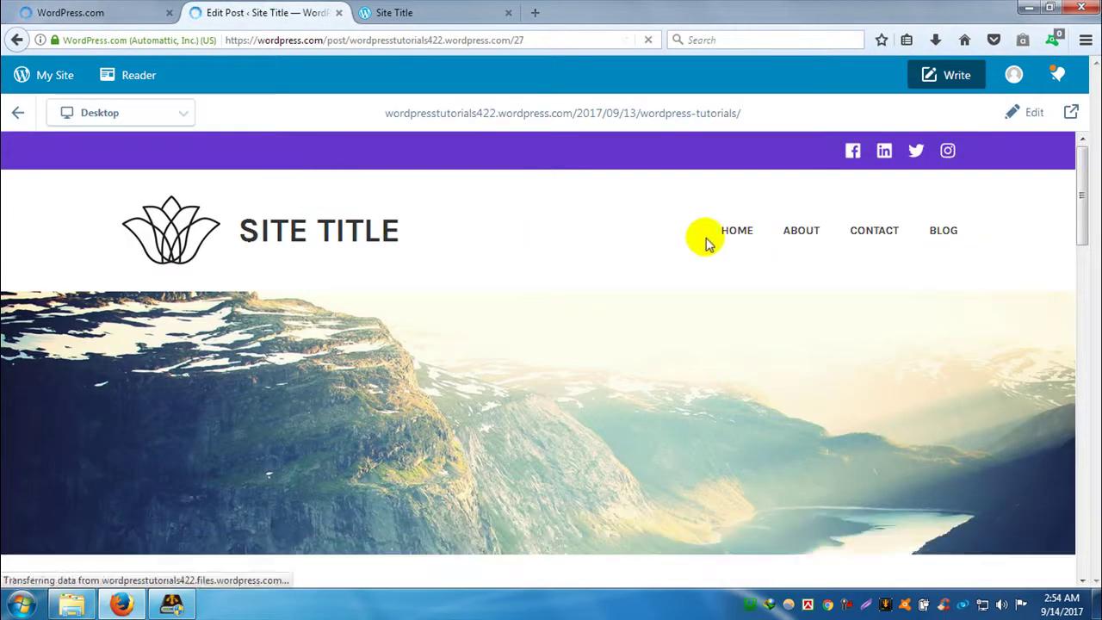
click(1058, 75)
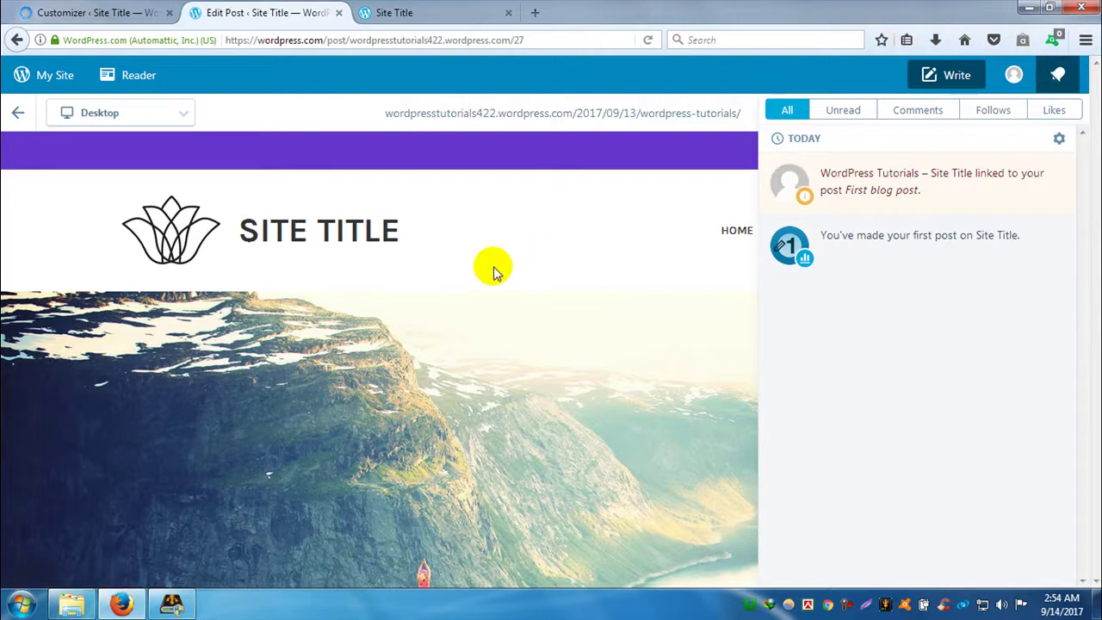
click(95, 12)
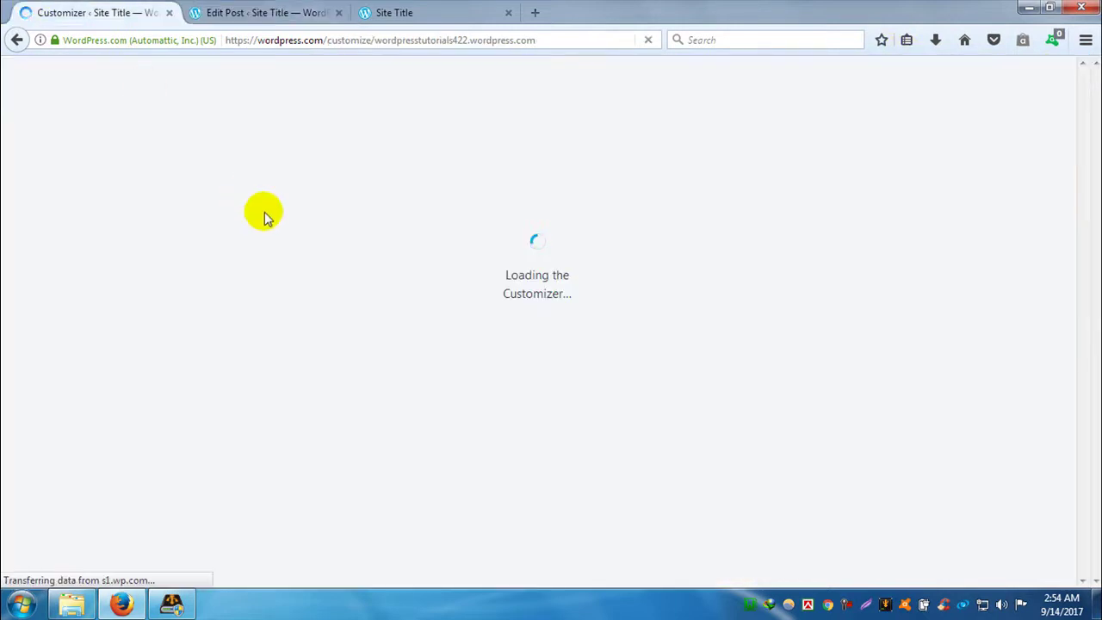
click(848, 605)
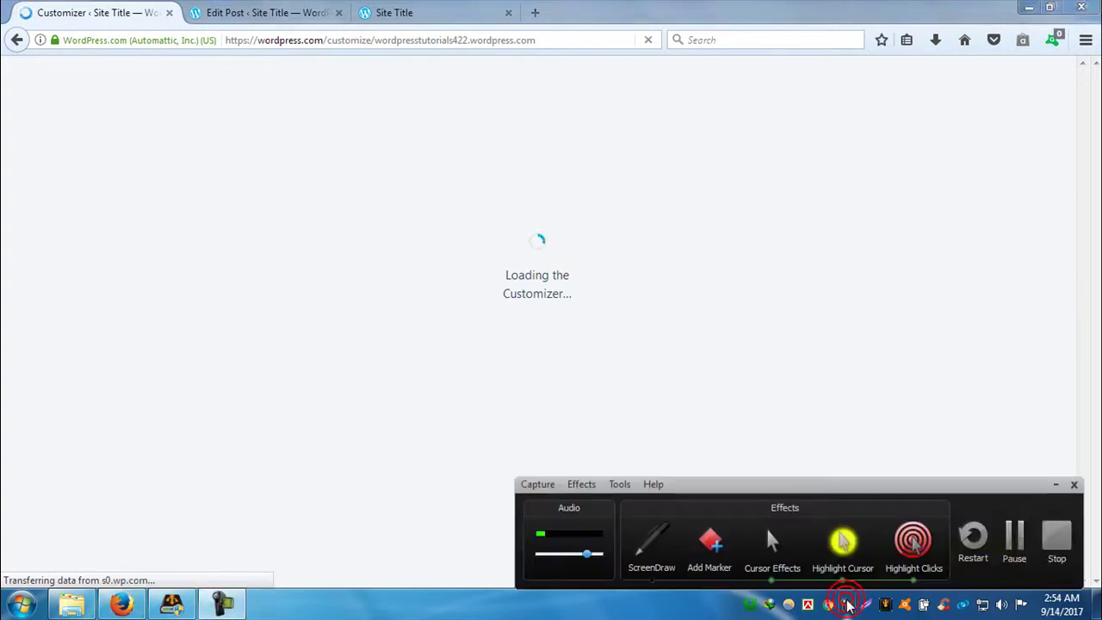